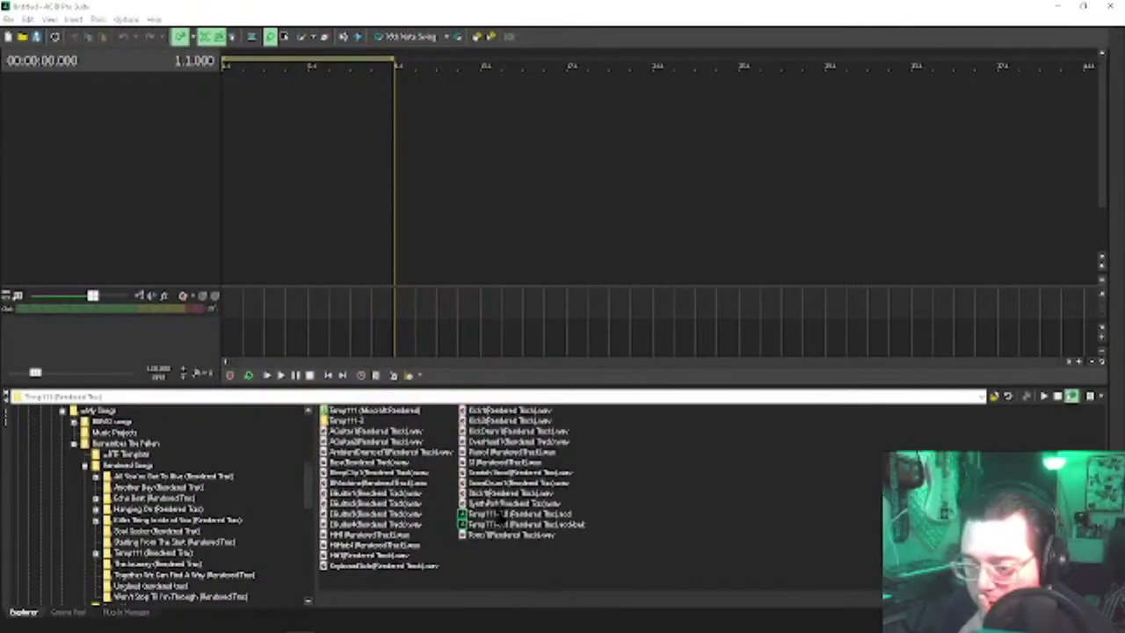
Step: Open the Temp111-7.0 (Rendered Trax) project and shrink the Explorer pane to enlarge the track area
double_click(499, 514)
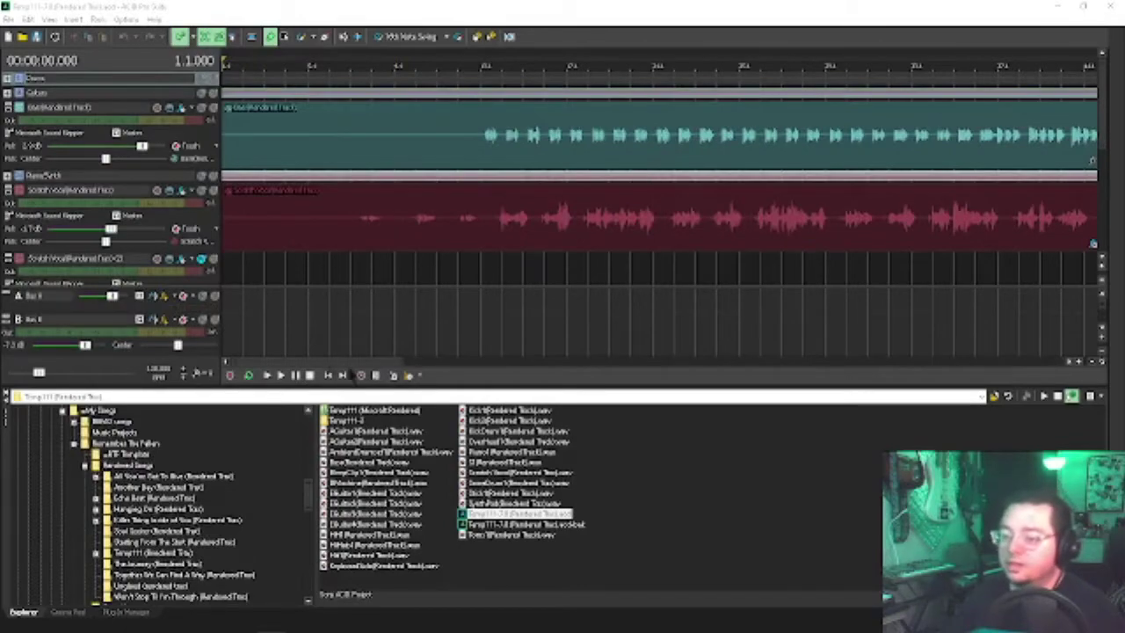
left_click_drag(381, 387, 377, 566)
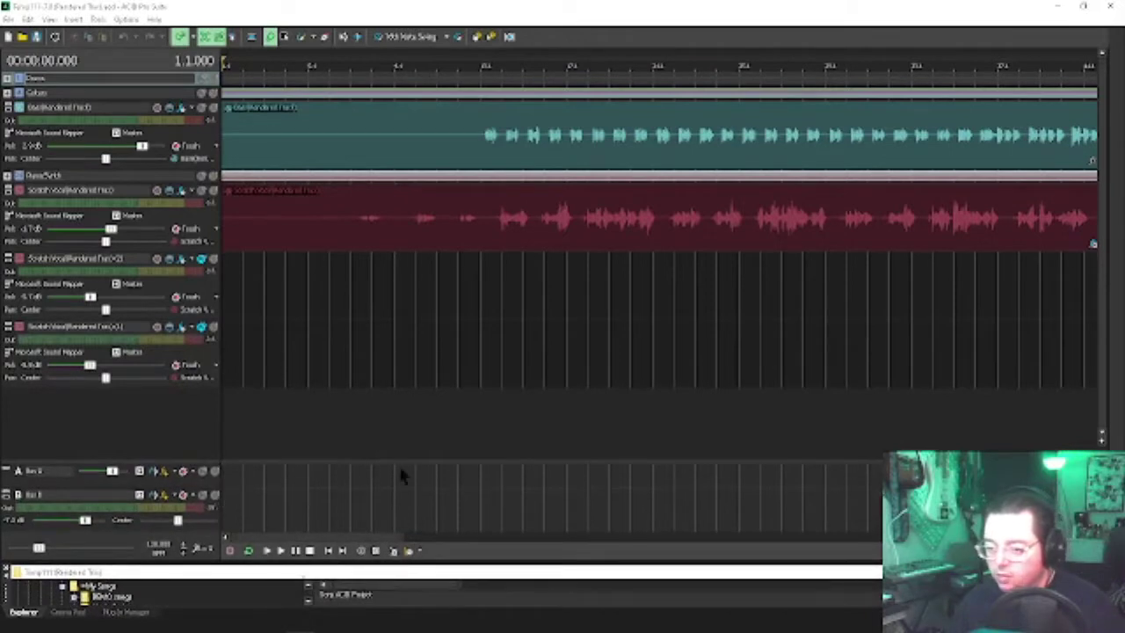
left_click_drag(294, 572, 294, 603)
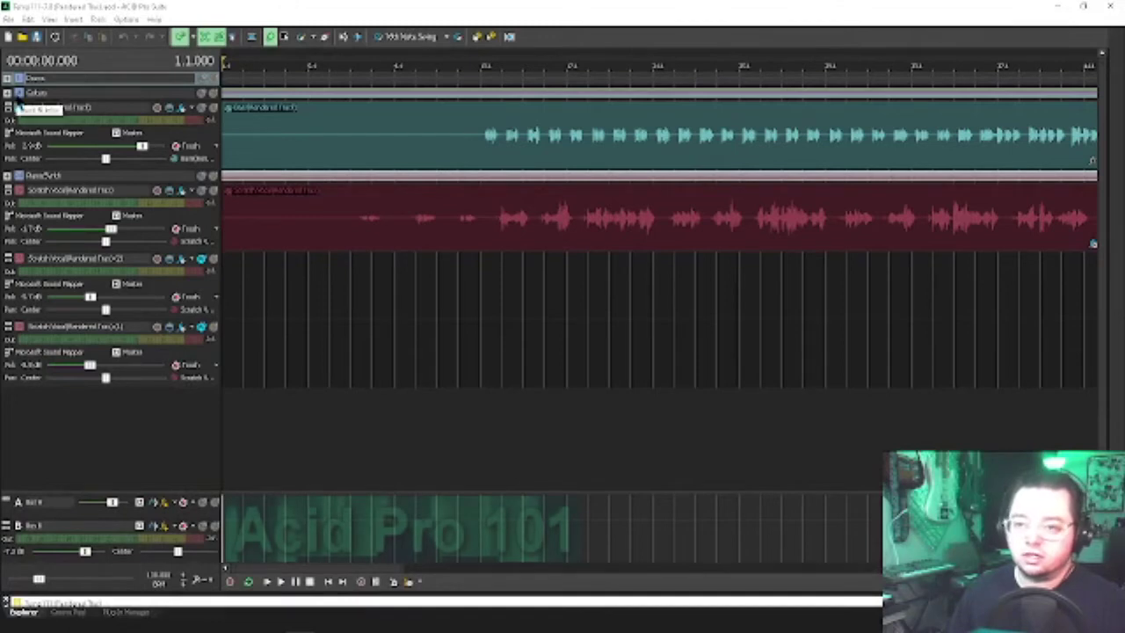
Step: Expand and collapse the Drums folder track, and check the track insertion options for the empty track list area
left_click(8, 78)
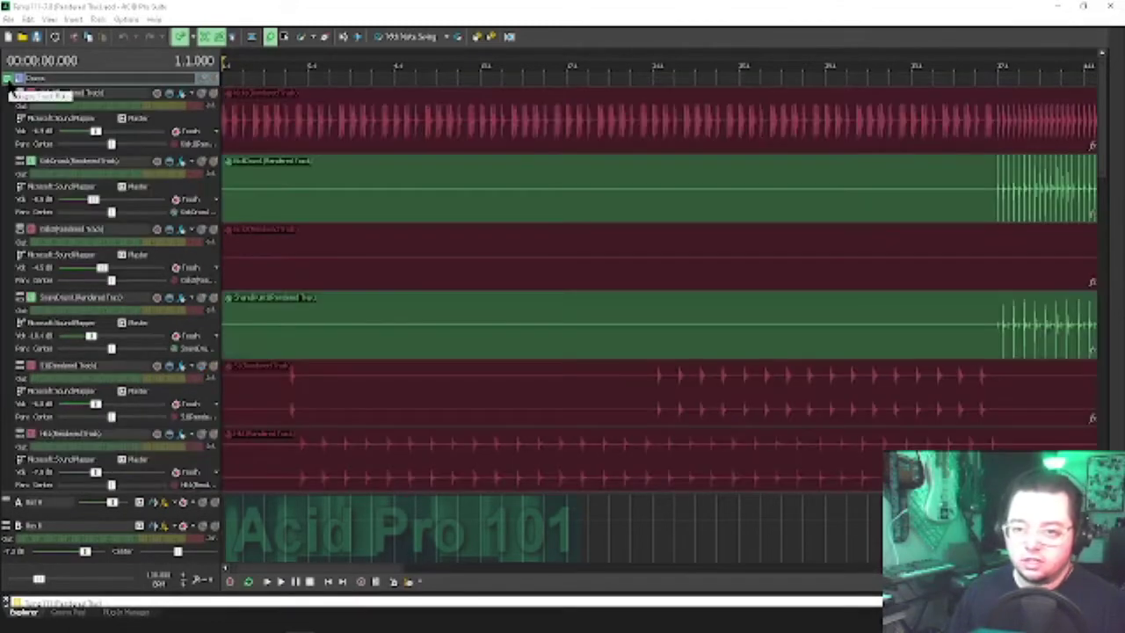
left_click(8, 78)
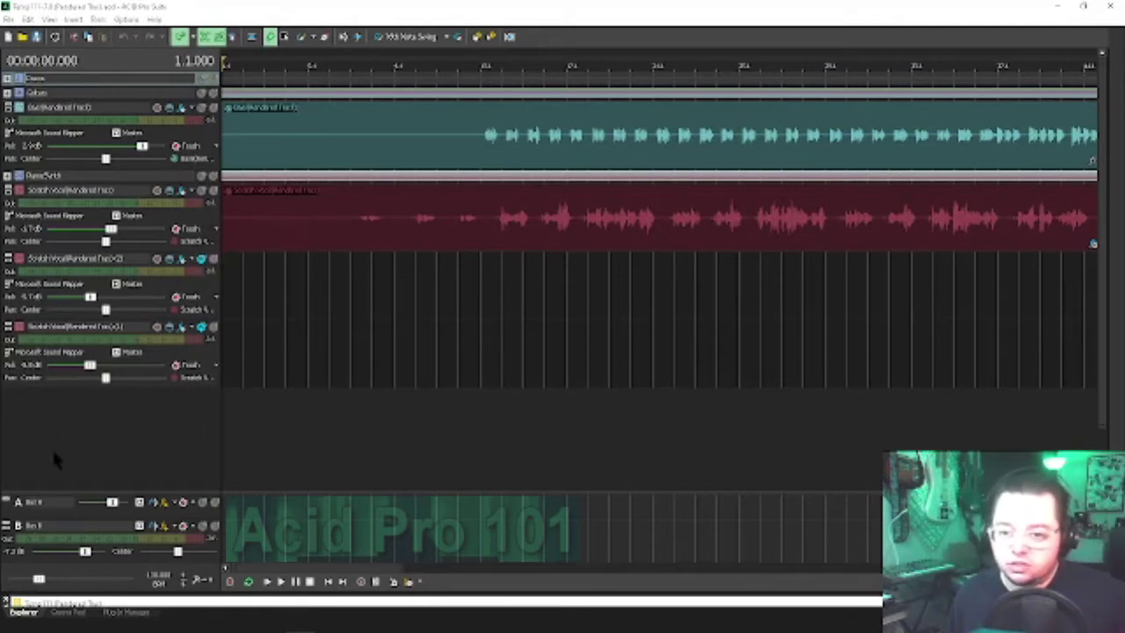
right_click(43, 411)
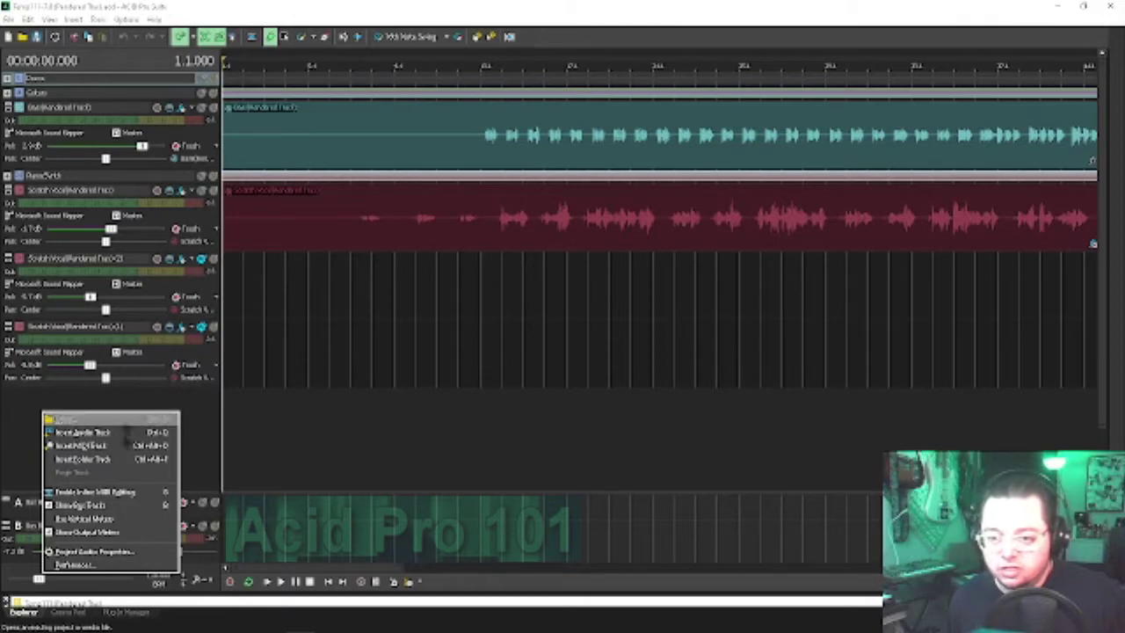
left_click(13, 409)
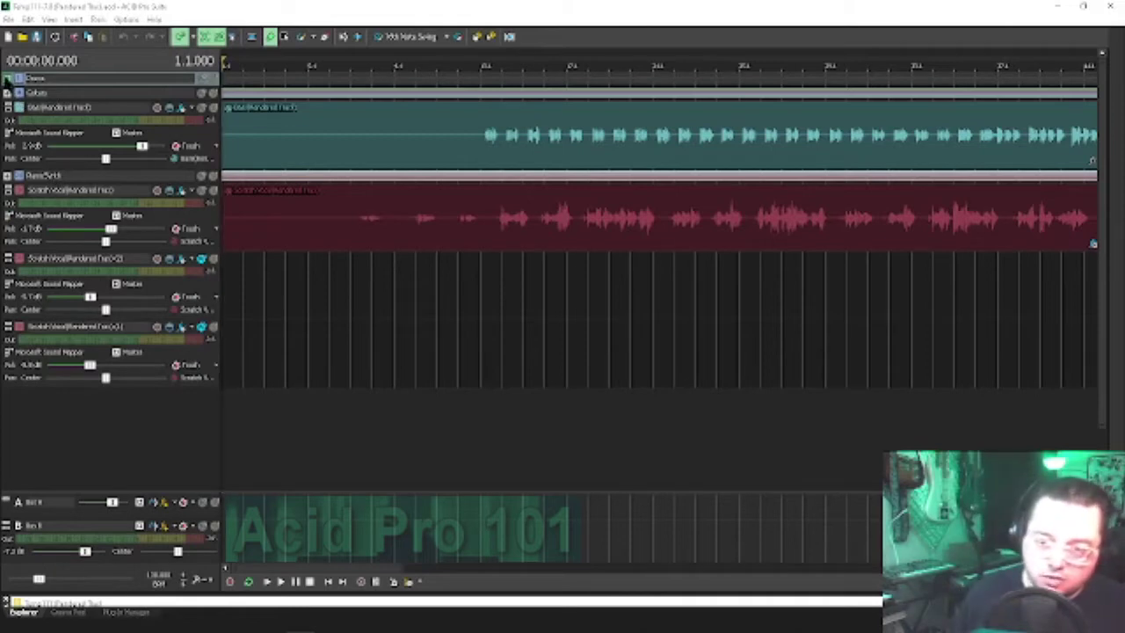
Step: Expand the Drums folder track and look over its drum tracks and the remaining tracks in the project
left_click(8, 78)
left_click(8, 78)
left_click(8, 78)
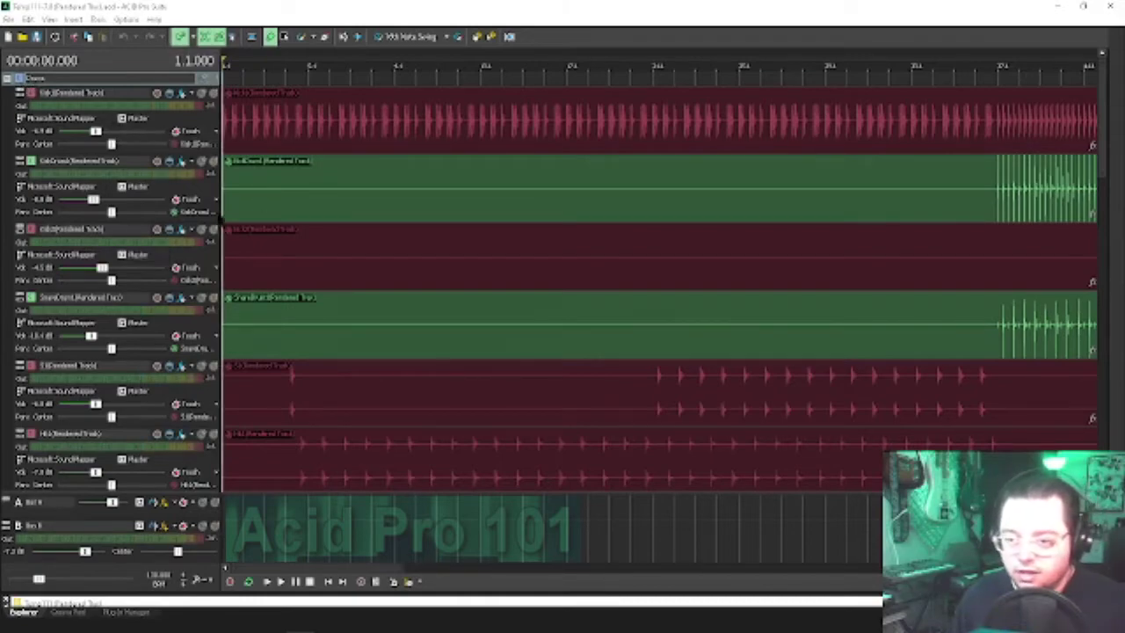
scroll(1075, 397, "down", 15)
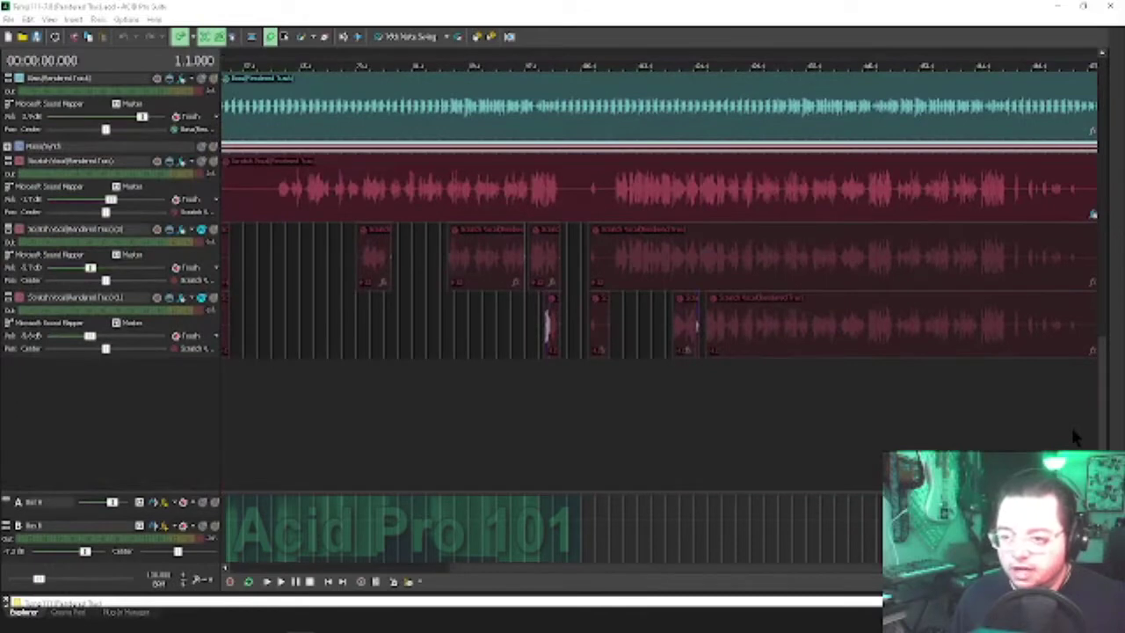
scroll(1075, 437, "up", 10)
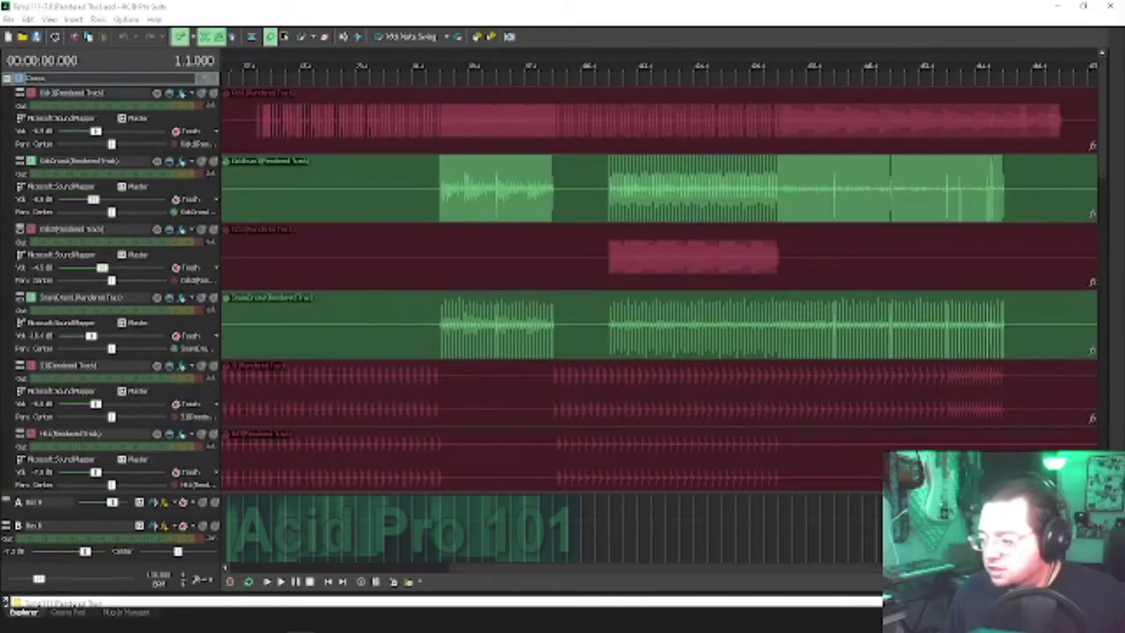
Step: Reduce the height of all tracks so that most of the Drums folder's tracks fit in view with their meters showing
key("ctrl+shift+Down")
key("ctrl+shift+Down")
key("ctrl+shift+Down")
key("ctrl+shift+Down")
key("ctrl+shift+Down")
key("ctrl+shift+Down")
key("ctrl+shift+Down")
key("ctrl+shift+Down")
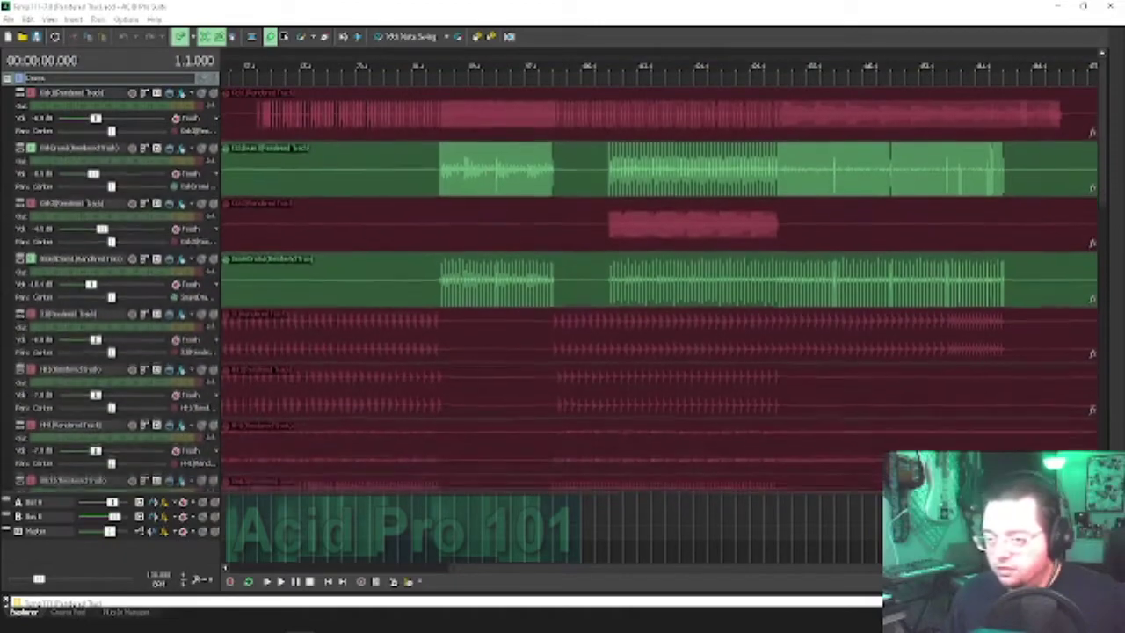
key("ctrl+shift+Down")
key("ctrl+shift+Down")
key("ctrl+shift+Down")
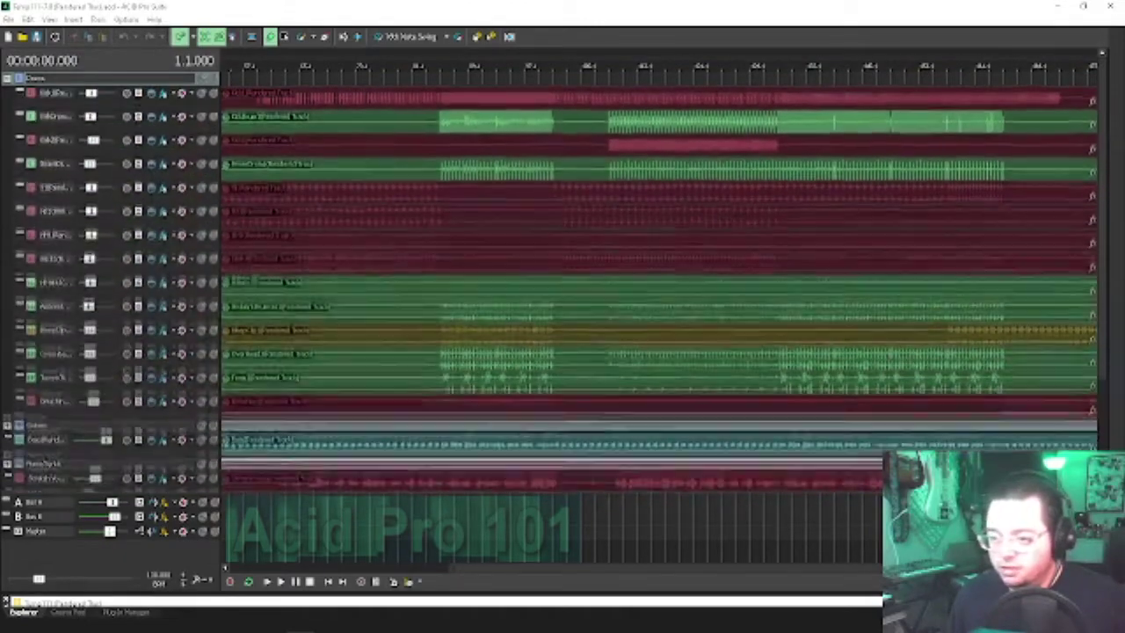
key("ctrl+shift+Down")
key("ctrl+shift+Down")
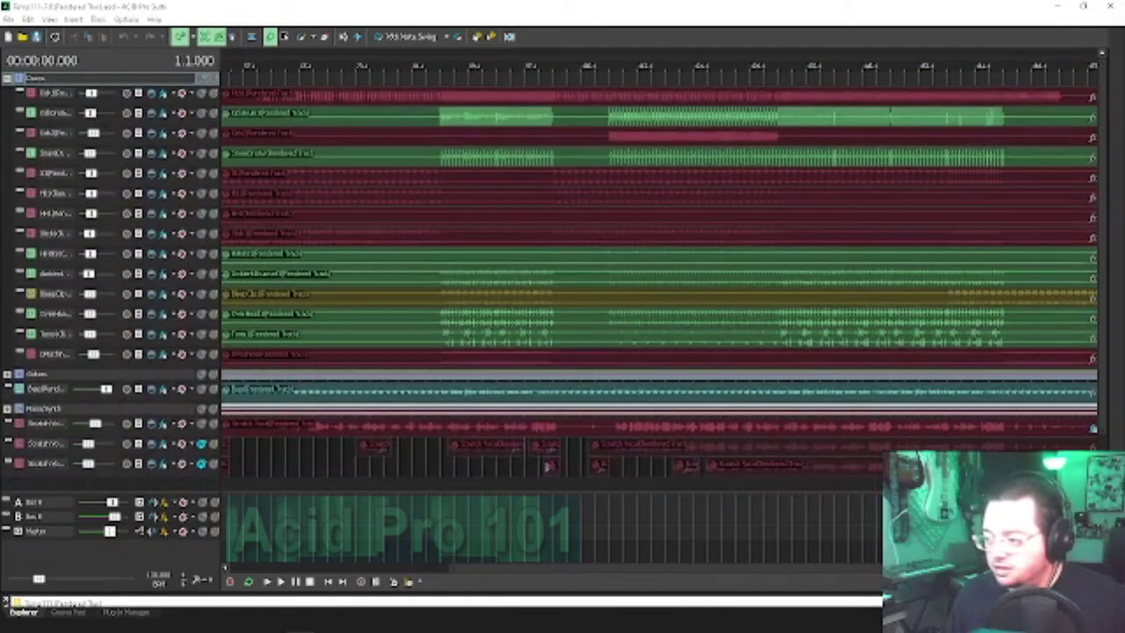
key("ctrl+shift+Up")
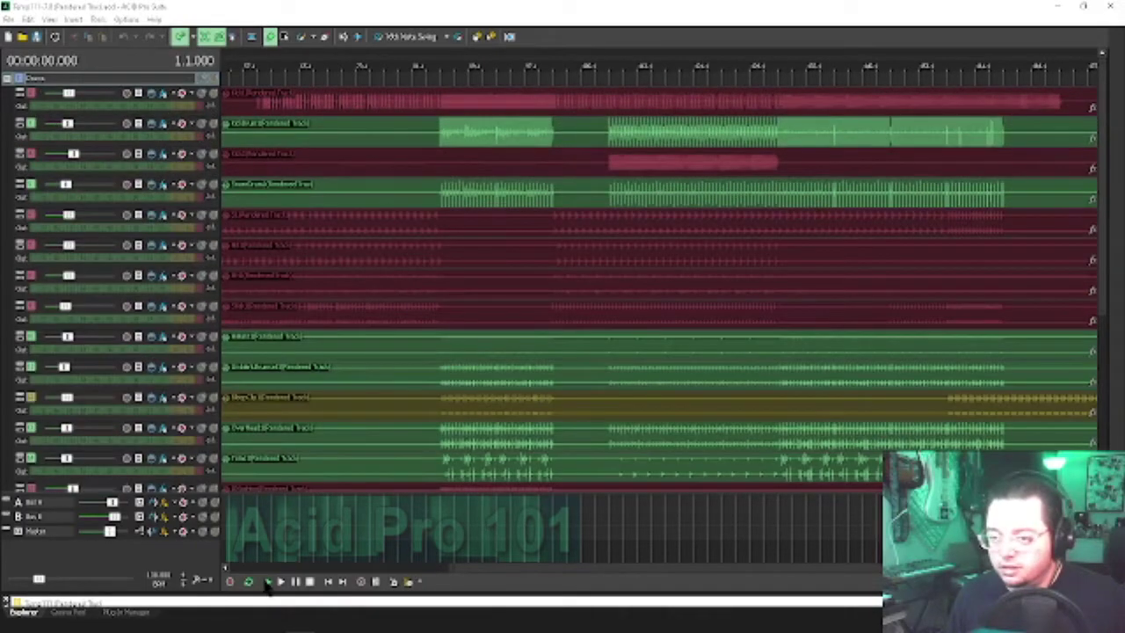
Step: Play the song from the start, collapse the Drums folder track and stop playback
left_click(268, 582)
key("Up")
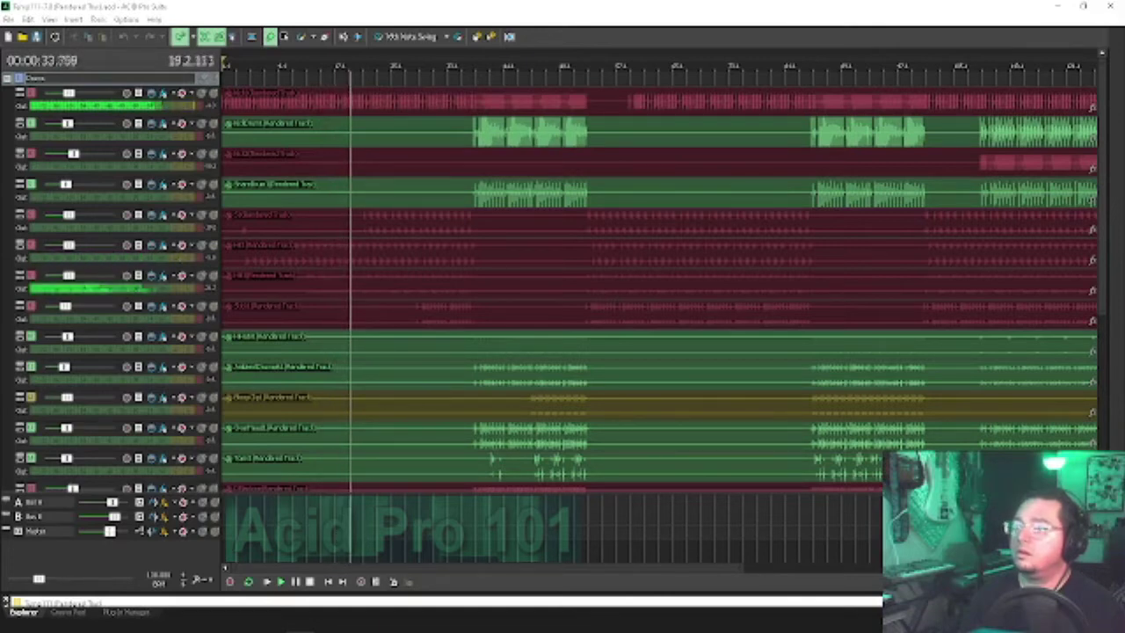
left_click(7, 79)
key("space")
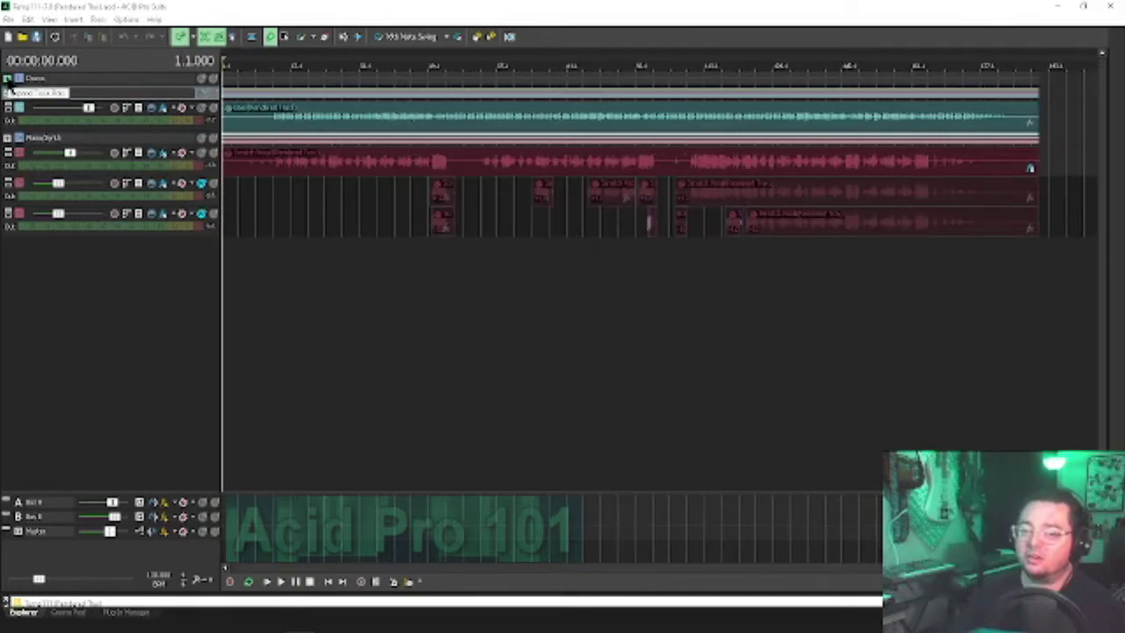
Step: Expand and solo the Drums folder track, and listen to the drums alone from the start of the song
left_click(7, 78)
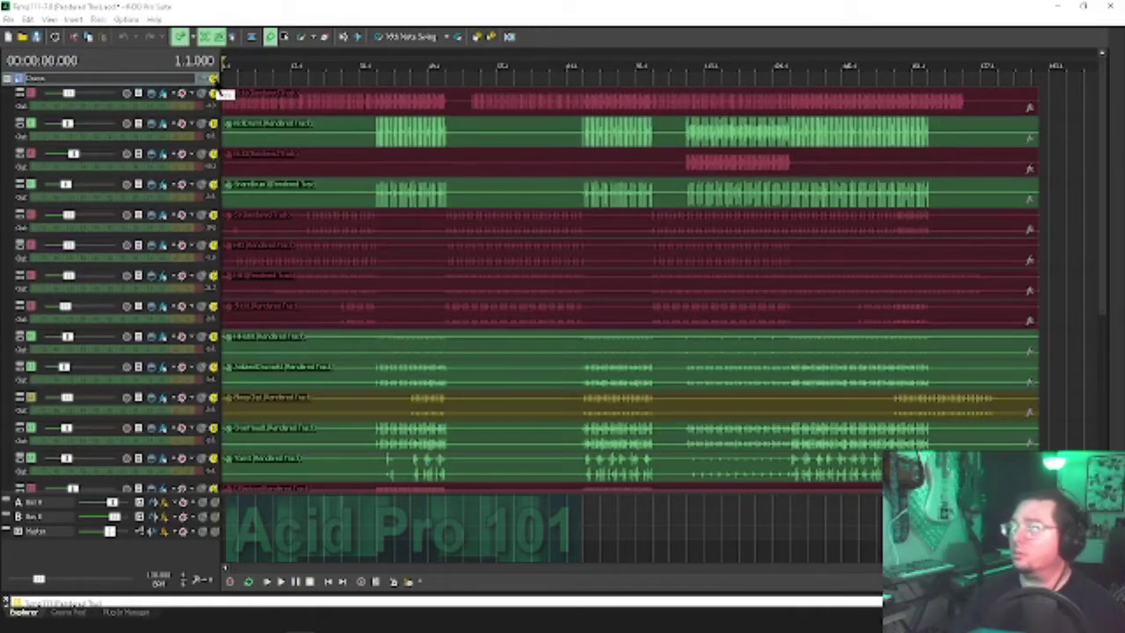
left_click(269, 593)
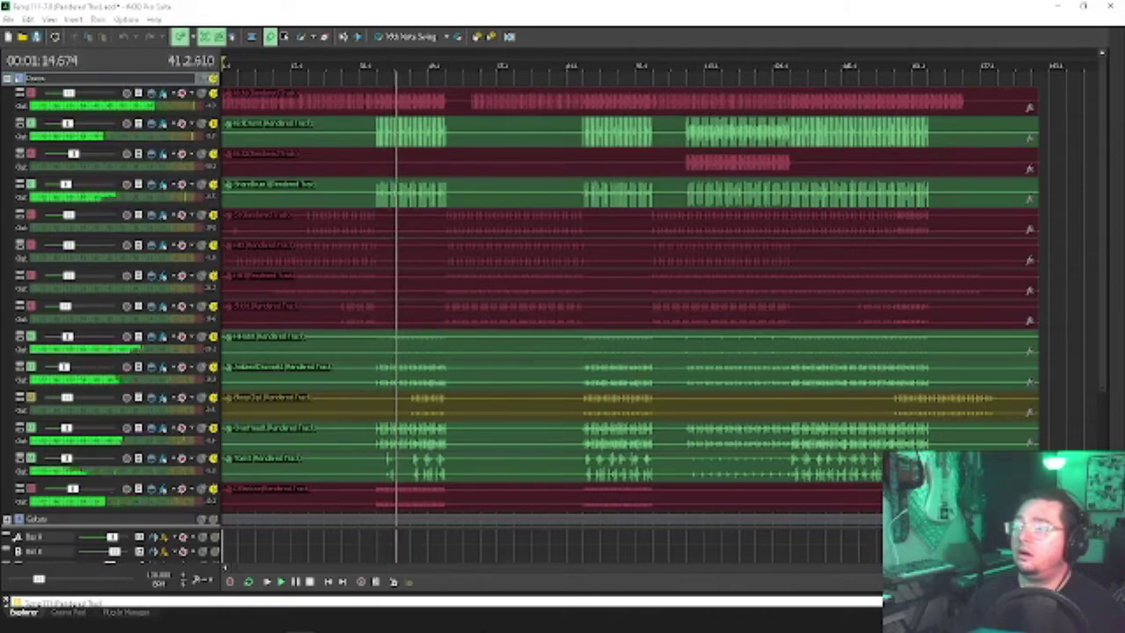
left_click(310, 582)
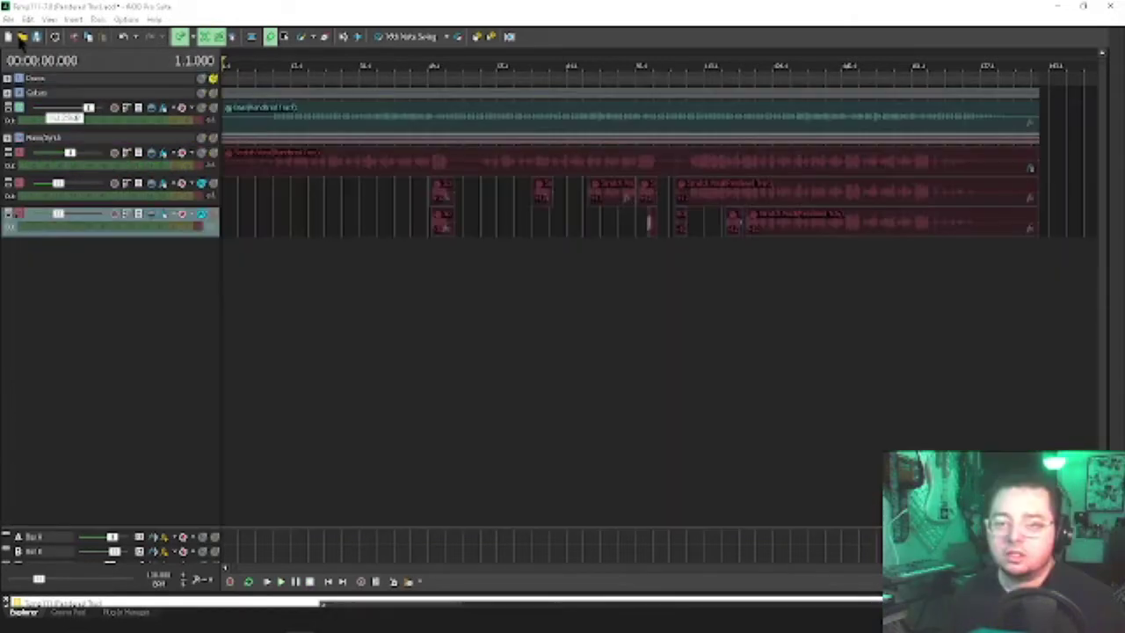
Step: Start a new project without saving the current one and bring in the Temp111-7.0 Drums(Rendered Trax).wav file
left_click(8, 39)
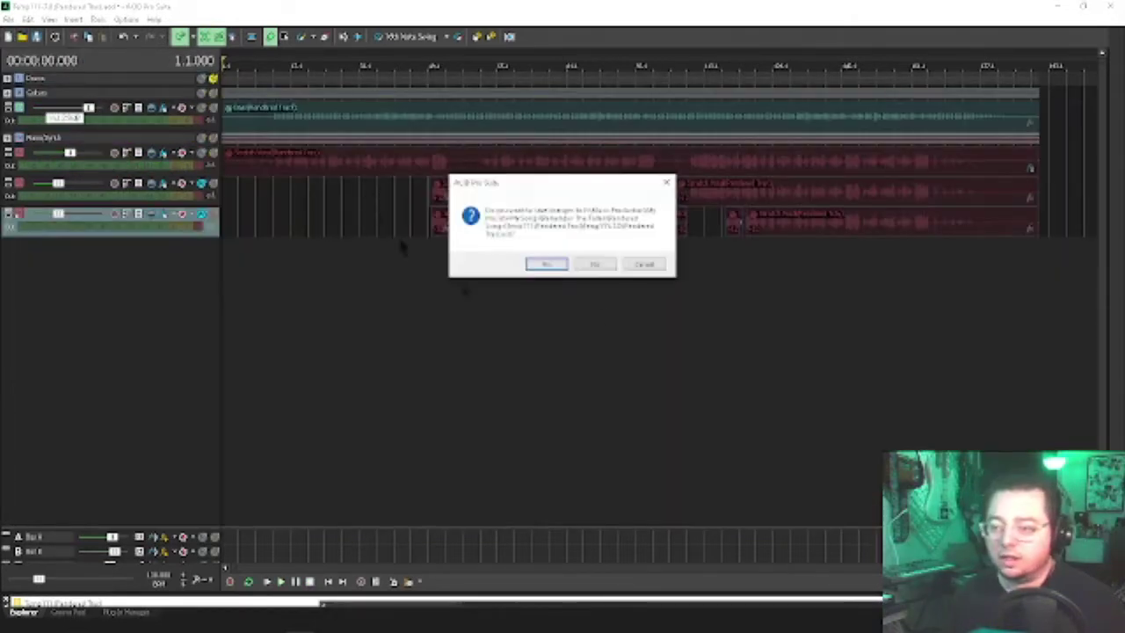
left_click(595, 264)
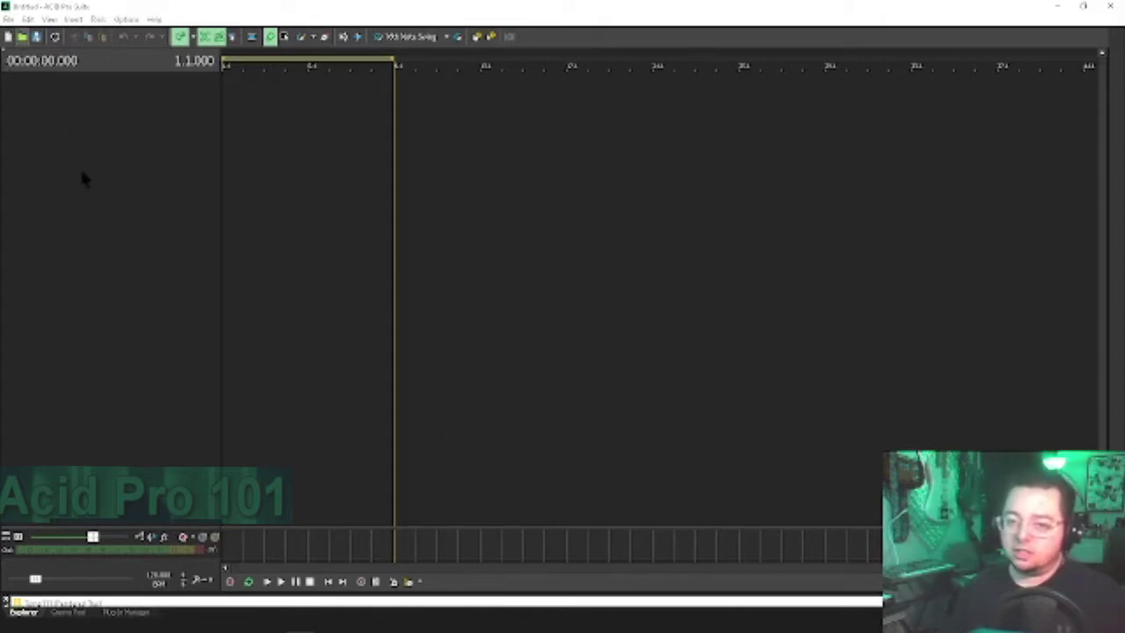
left_click(23, 40)
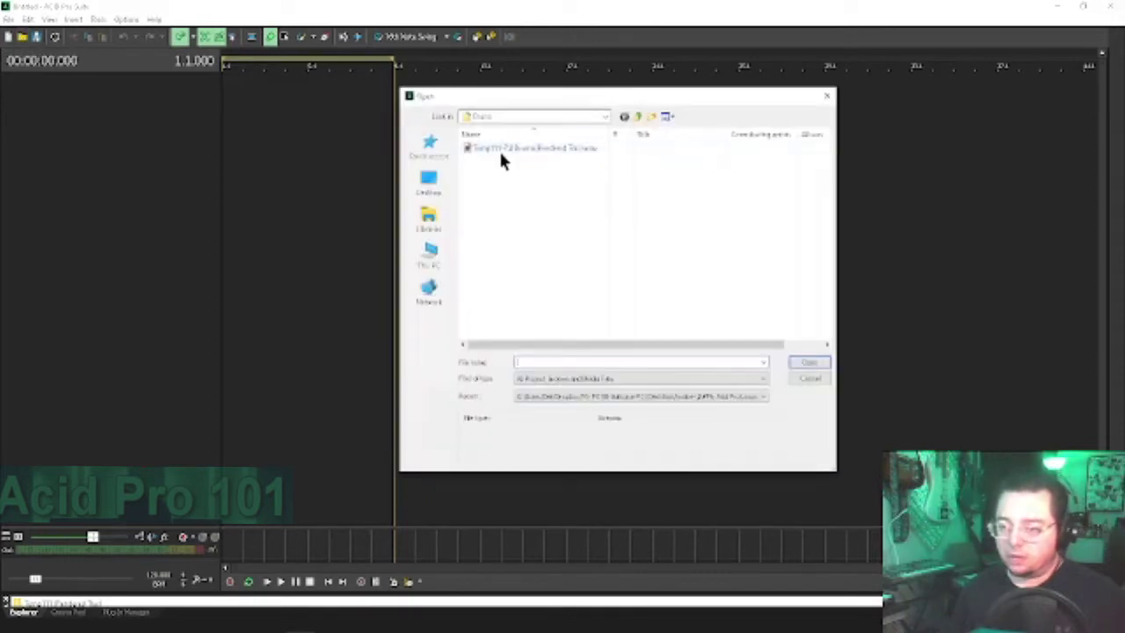
left_click(498, 148)
double_click(499, 149)
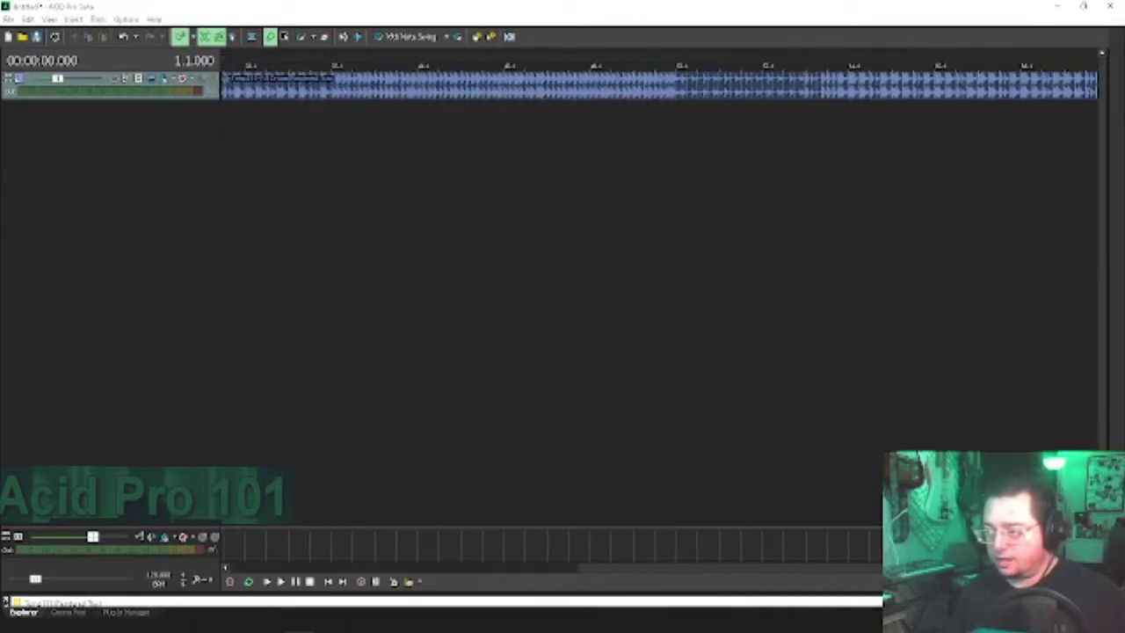
Step: Look over the imported drum mix on the timeline and play it from the start
scroll(288, 95, "down", 1)
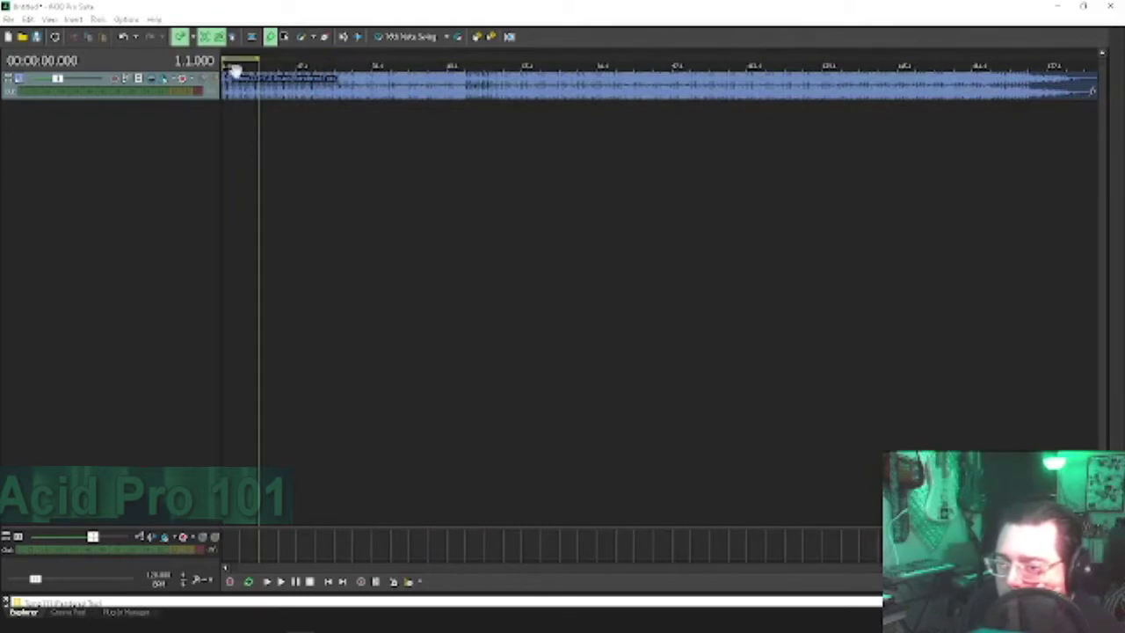
scroll(279, 94, "up", 3)
left_click_drag(381, 569, 266, 574)
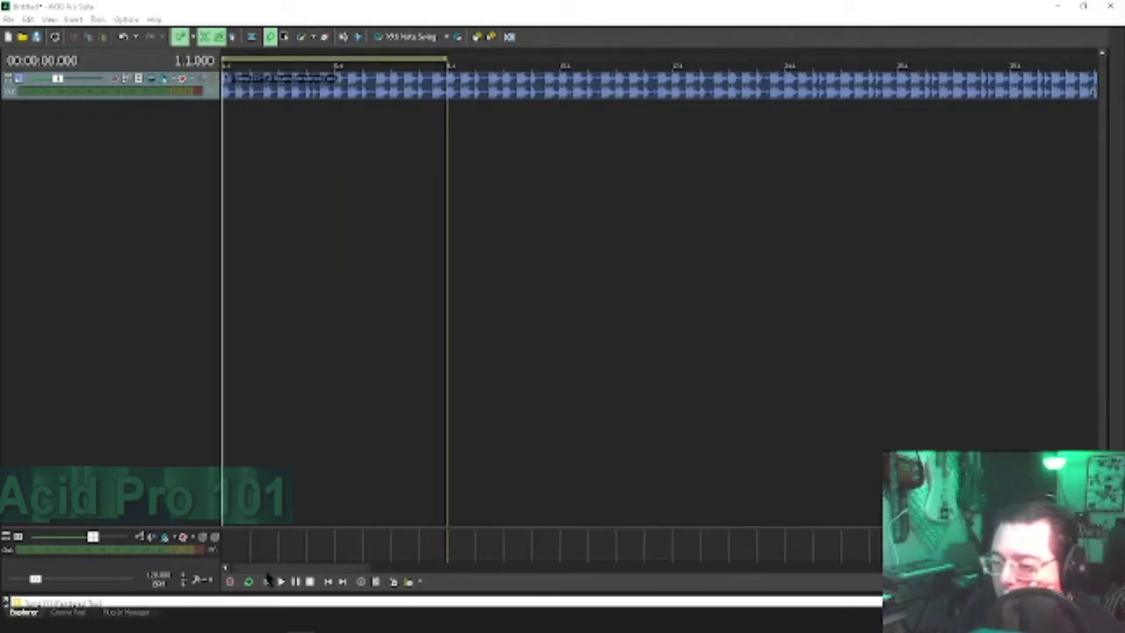
scroll(341, 410, "up", 1)
scroll(269, 463, "up", 1)
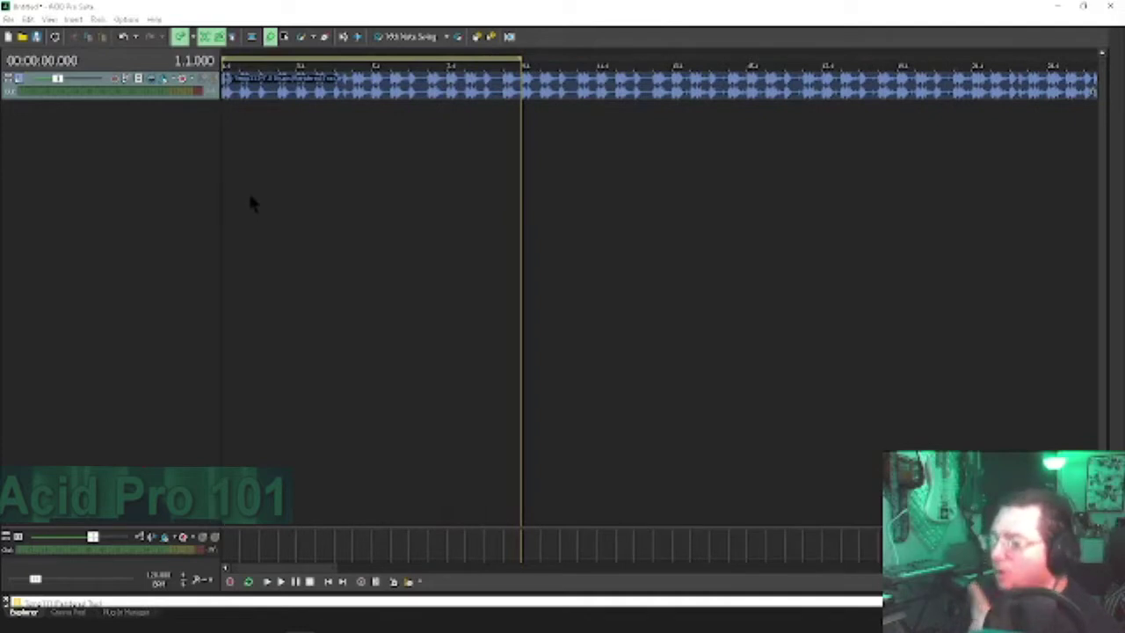
left_click(269, 581)
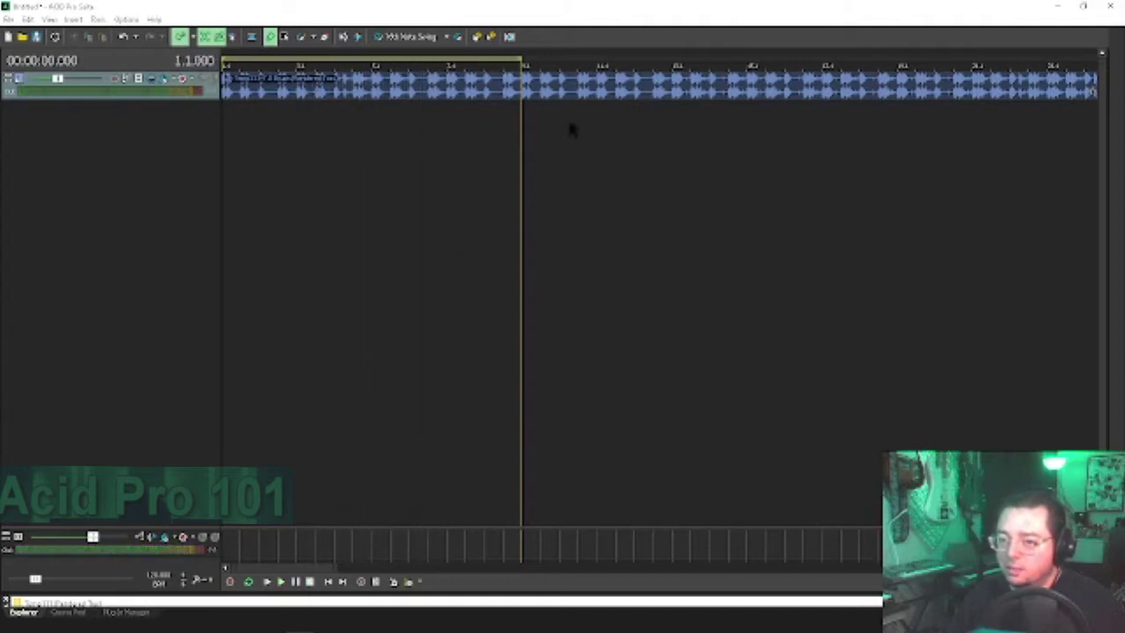
Step: Shorten the loop region to the first two bars of the drum mix and play it as a loop
left_click_drag(526, 62, 406, 79)
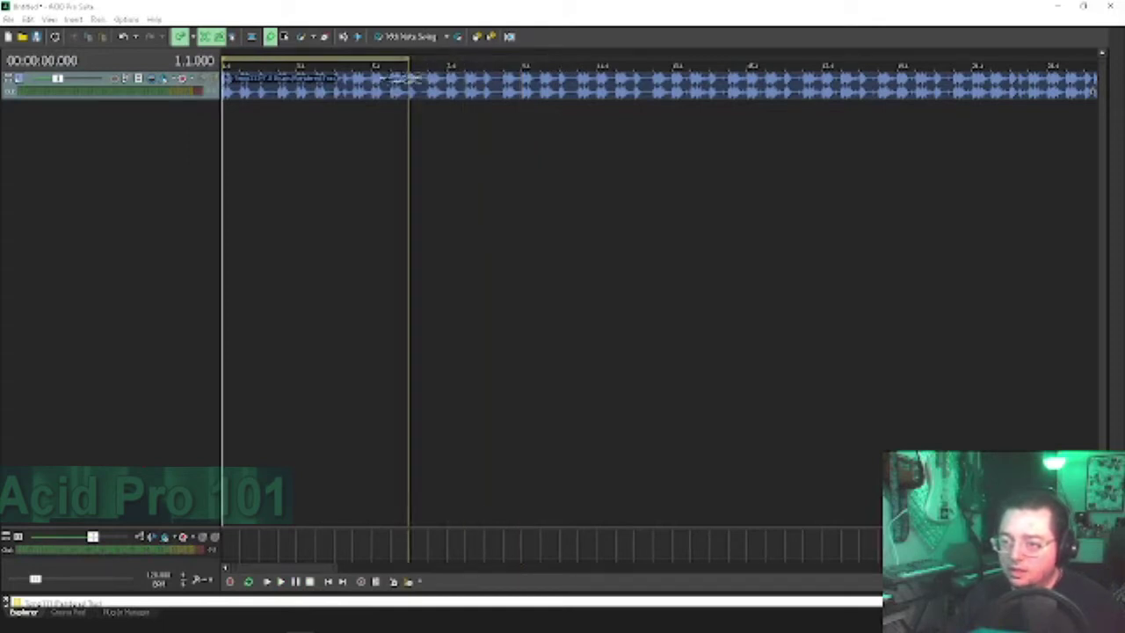
scroll(305, 230, "down", 1)
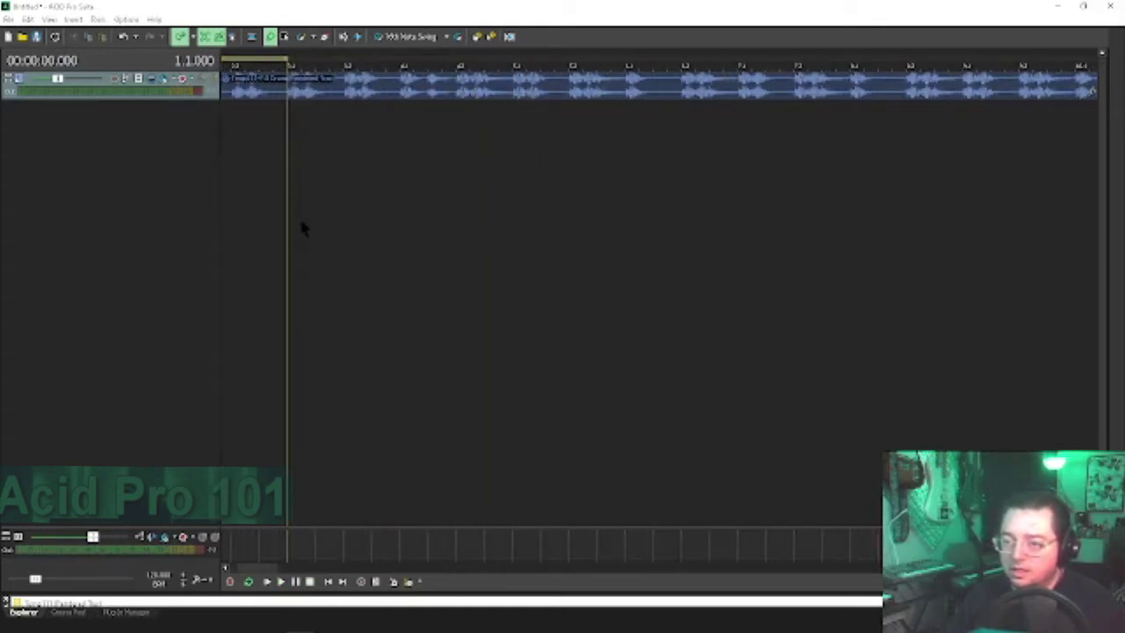
left_click_drag(264, 571, 214, 572)
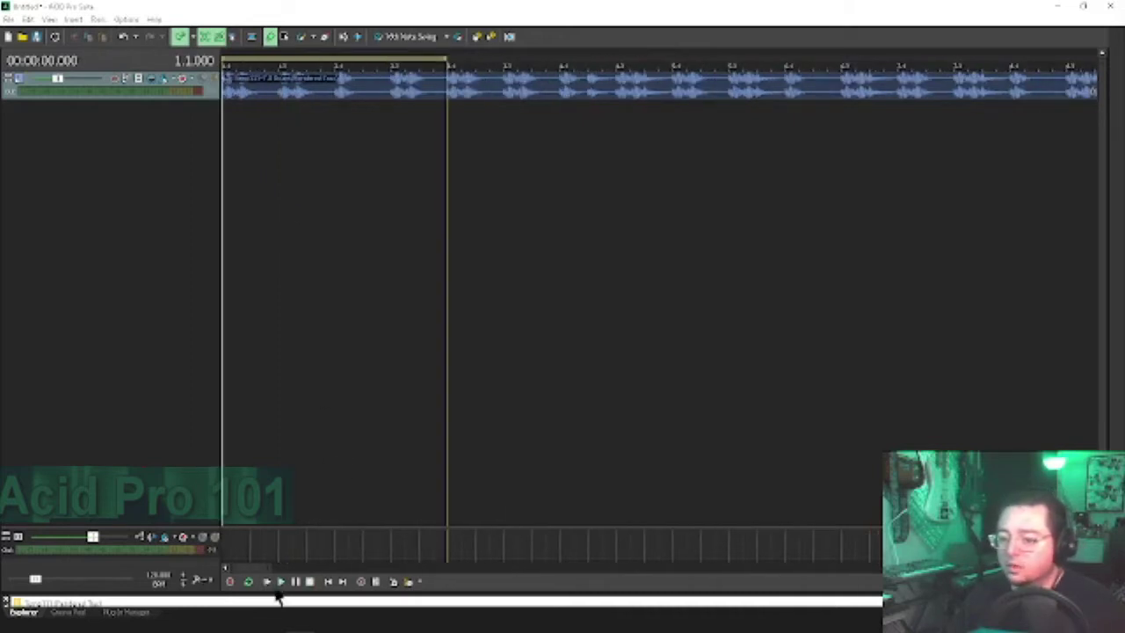
left_click(268, 584)
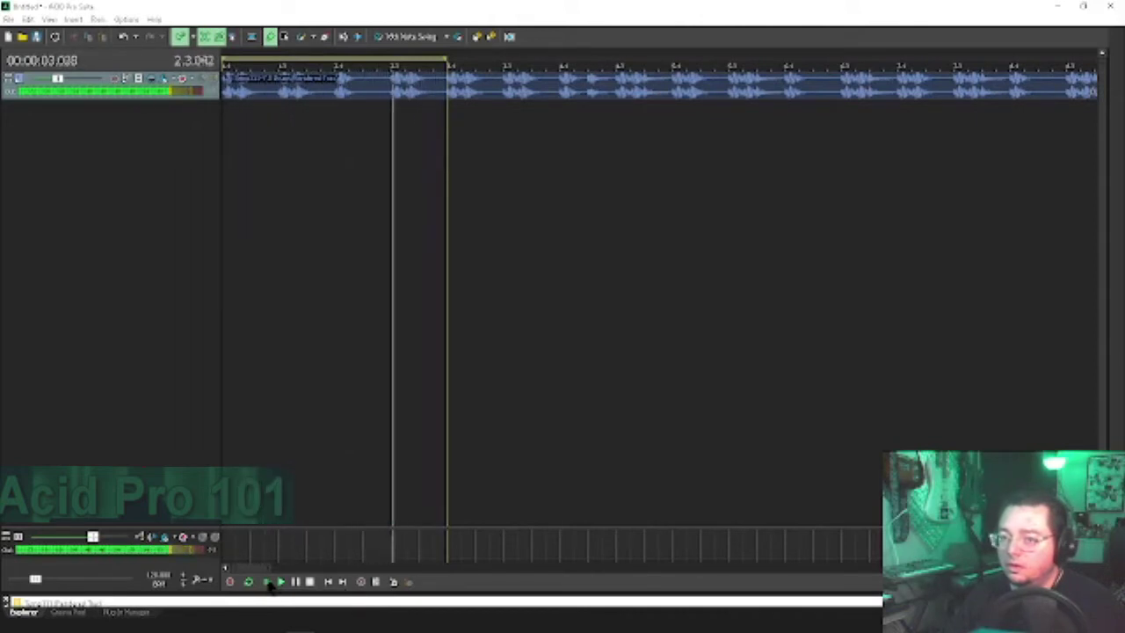
Step: Split the drum event at bar 3, move the remainder to the start of a new track below, and mute the original track
scroll(673, 93, "up", 2)
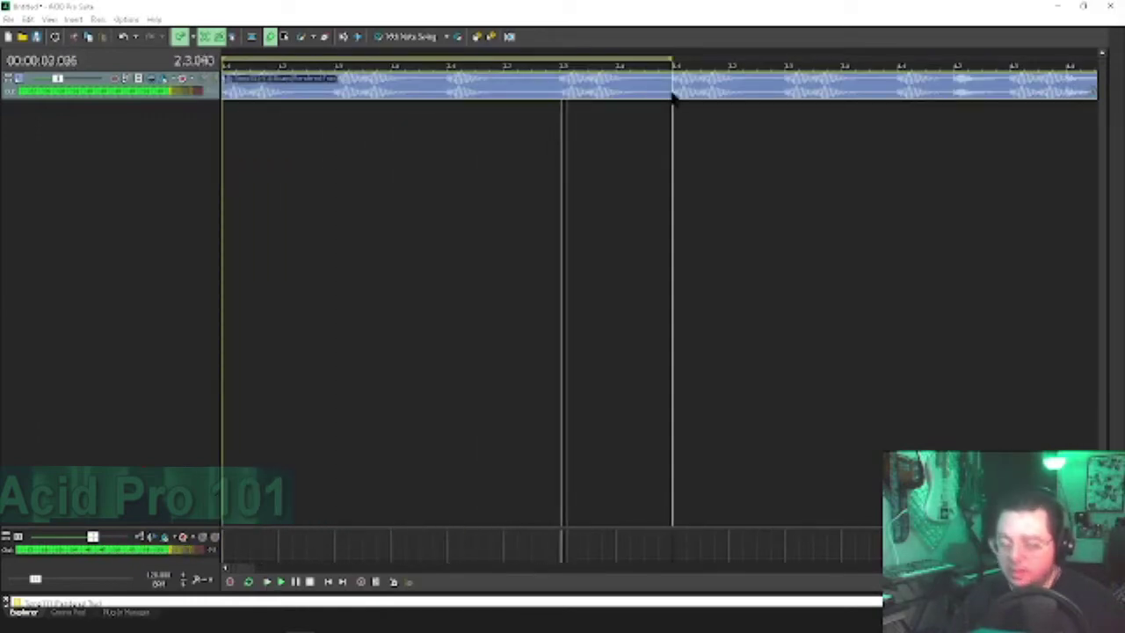
left_click(673, 99)
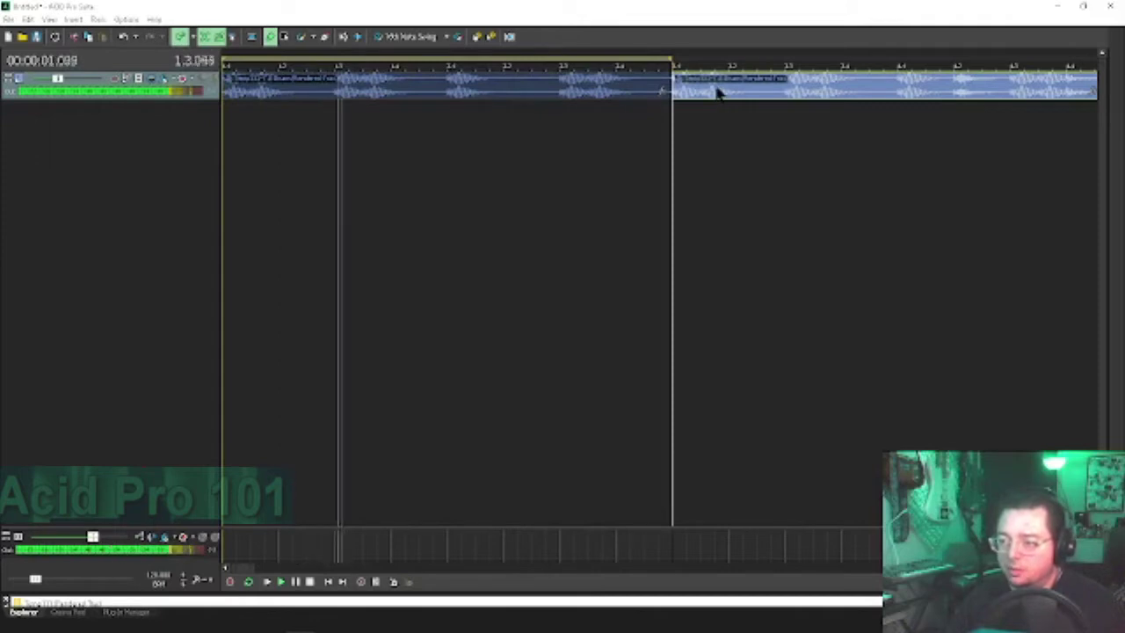
left_click_drag(718, 94, 257, 193)
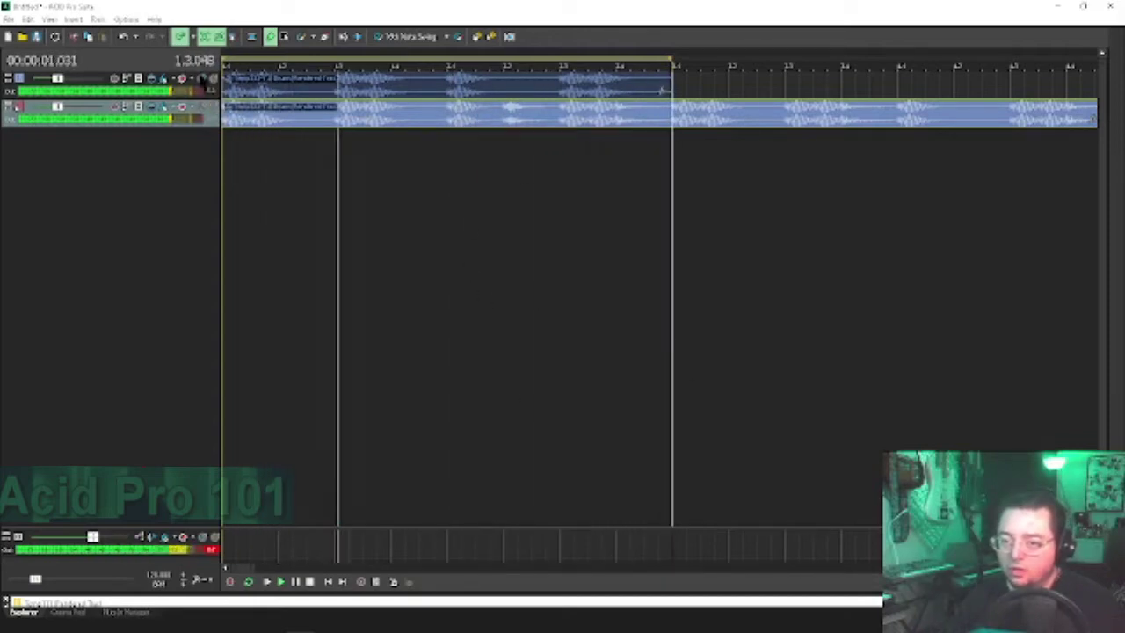
left_click(202, 80)
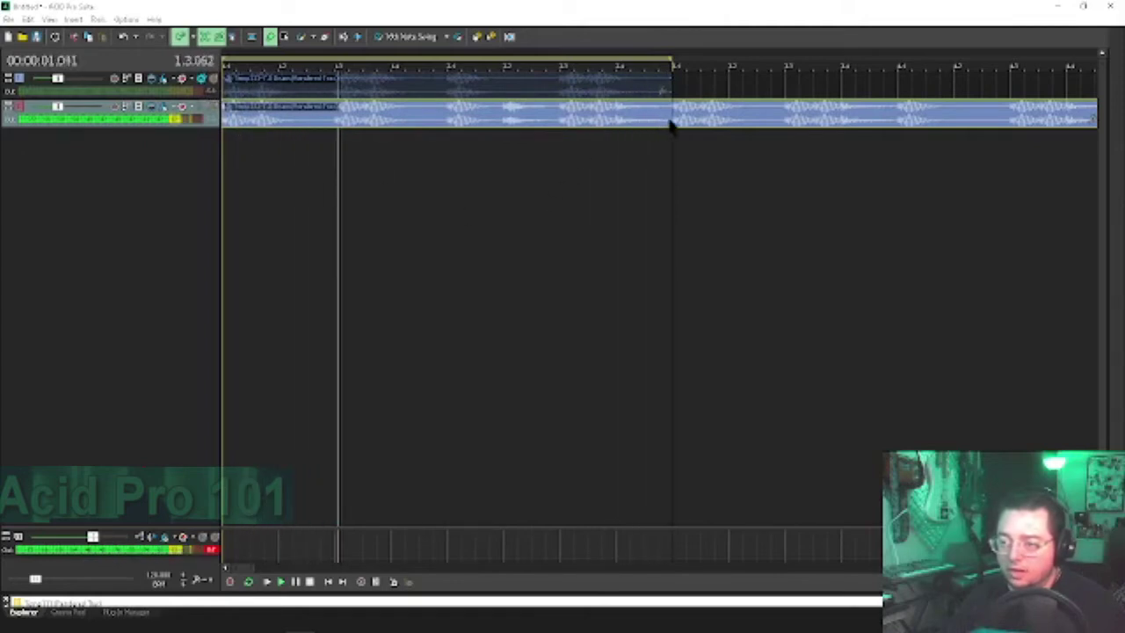
Step: Split the second track's drum event at bar 3, move the remainder to the start of a new third track, and mute the second track
key("s")
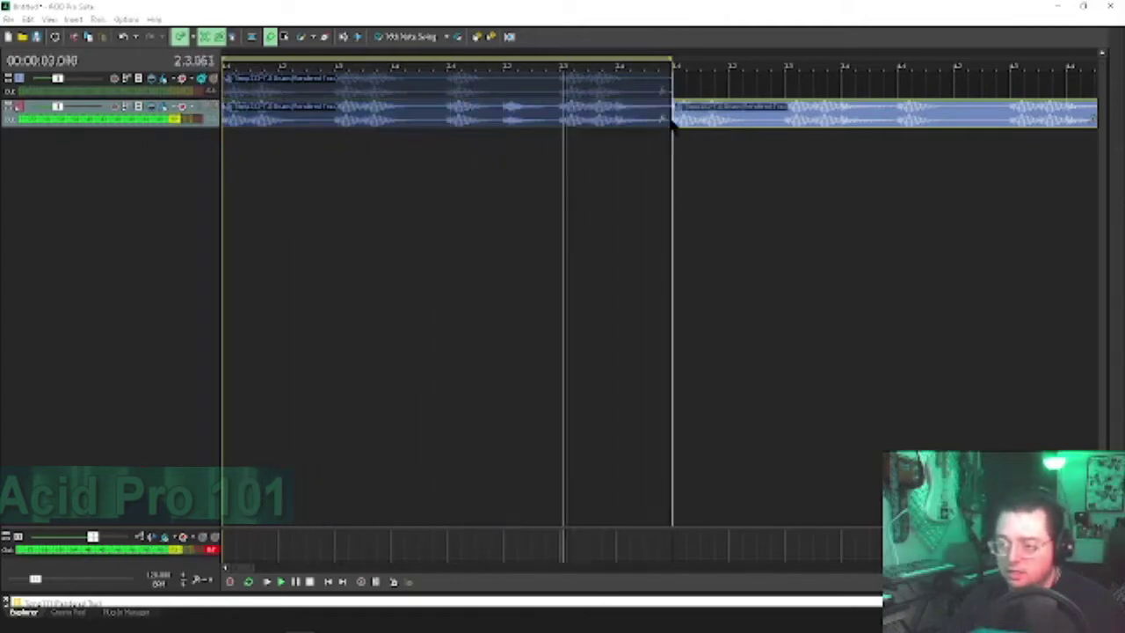
left_click_drag(751, 123, 304, 250)
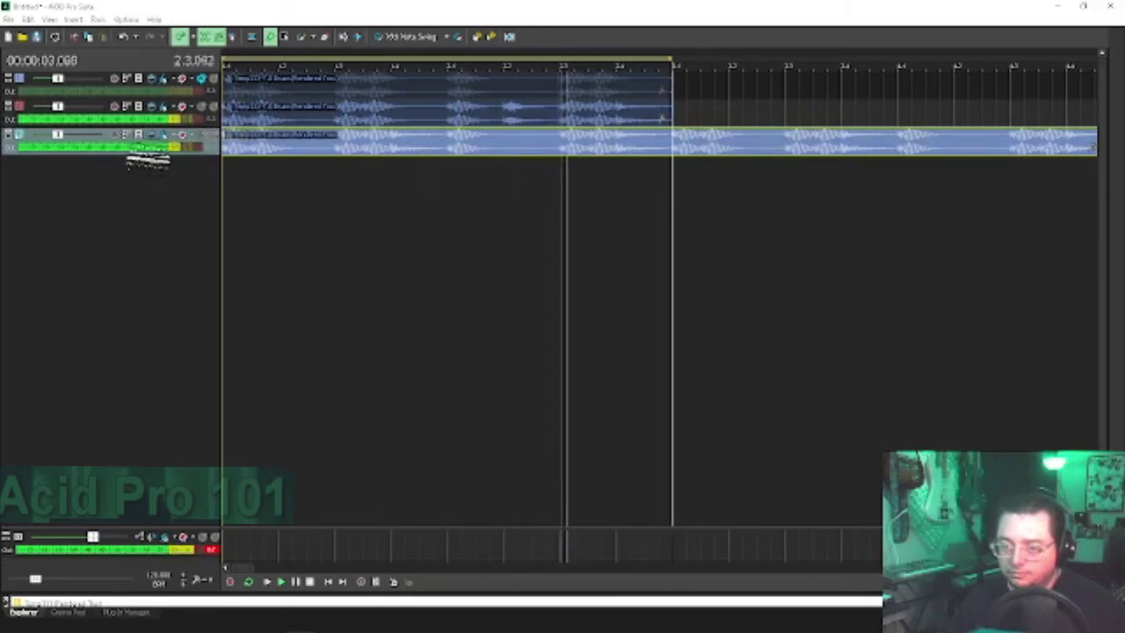
left_click_drag(148, 156, 146, 201)
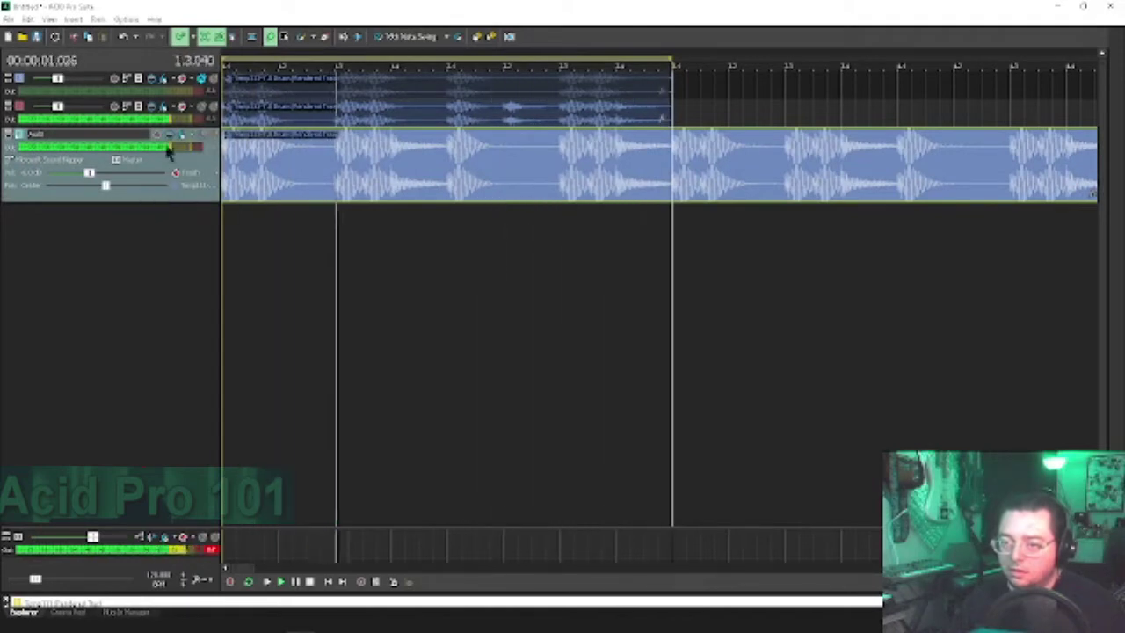
left_click(201, 137)
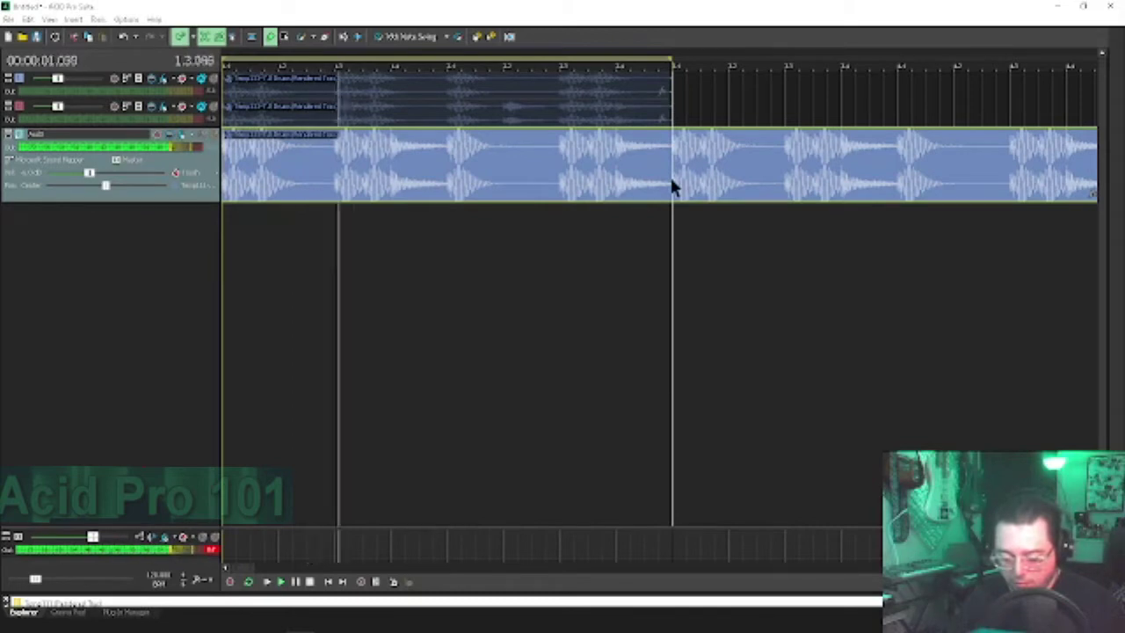
Step: Split the third track's drum event at bar 3 and move the remainder to the start of a new, taller fourth track
key("s")
left_click_drag(738, 171, 291, 372)
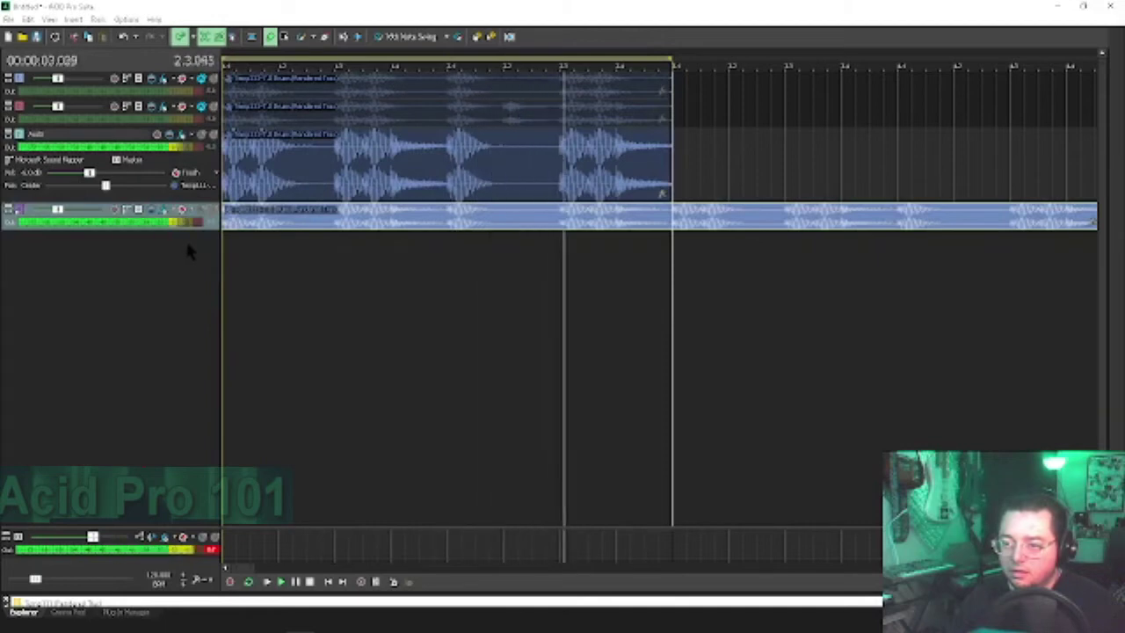
left_click_drag(176, 231, 176, 295)
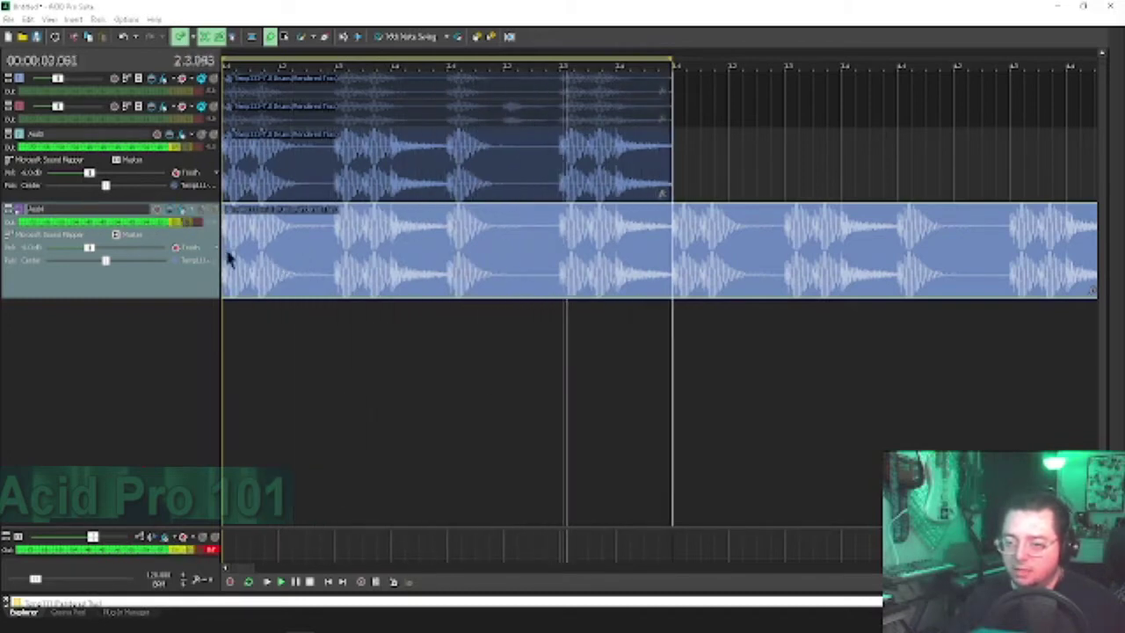
Step: Trim repeated two-bar sections off the start of the fourth track's event, realigning it to bar 1 each time, and mute the third track
left_click_drag(225, 250, 667, 272)
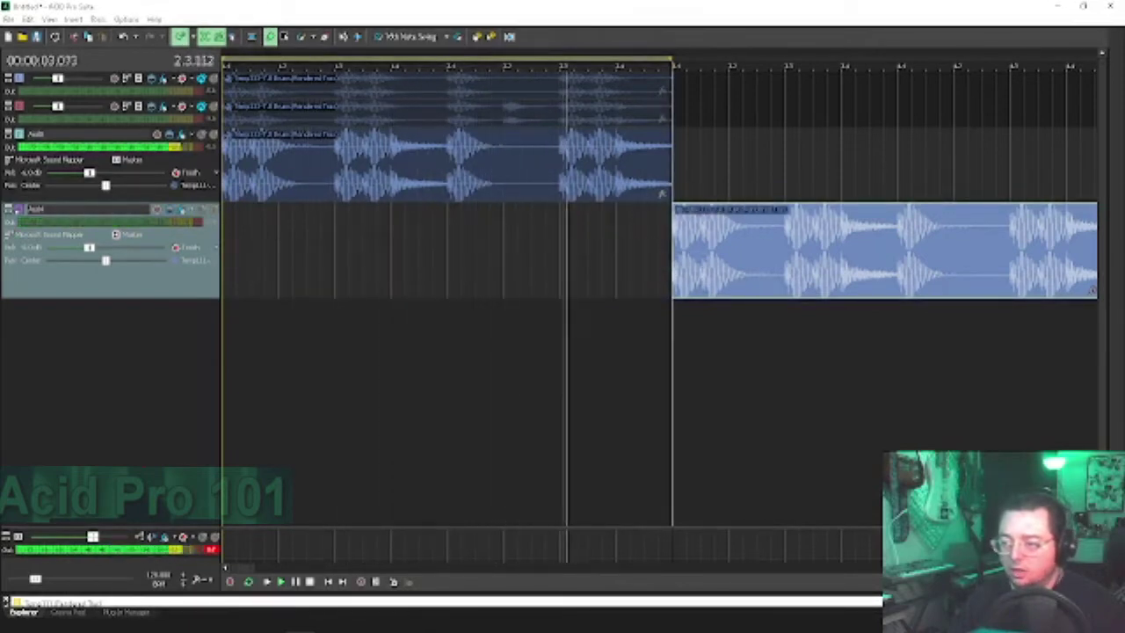
left_click_drag(748, 255, 283, 268)
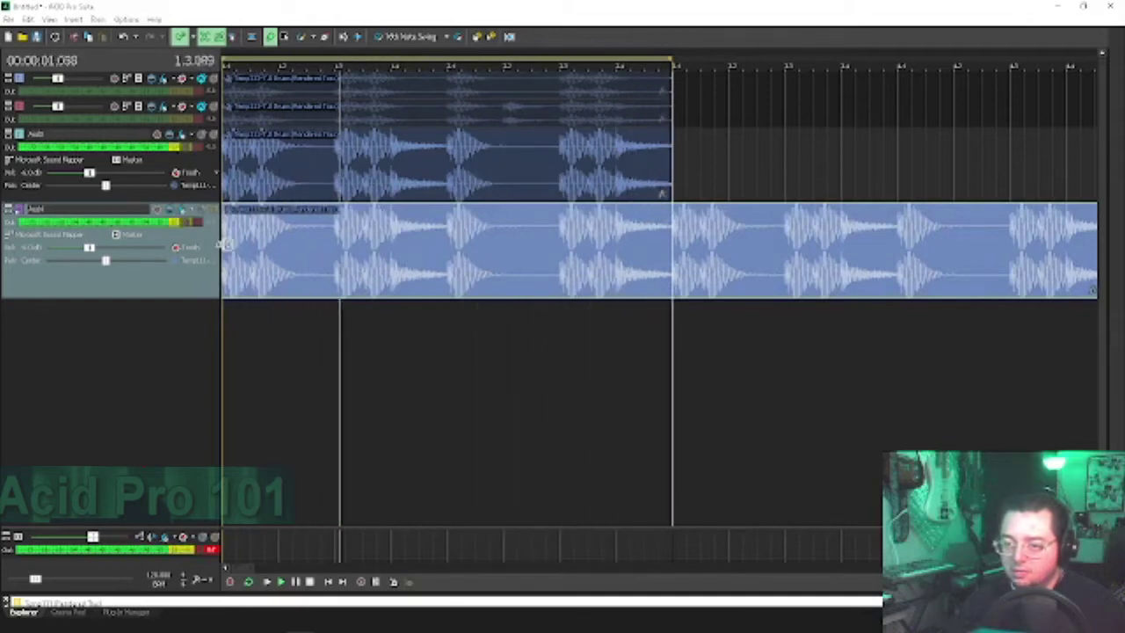
left_click_drag(225, 248, 245, 266)
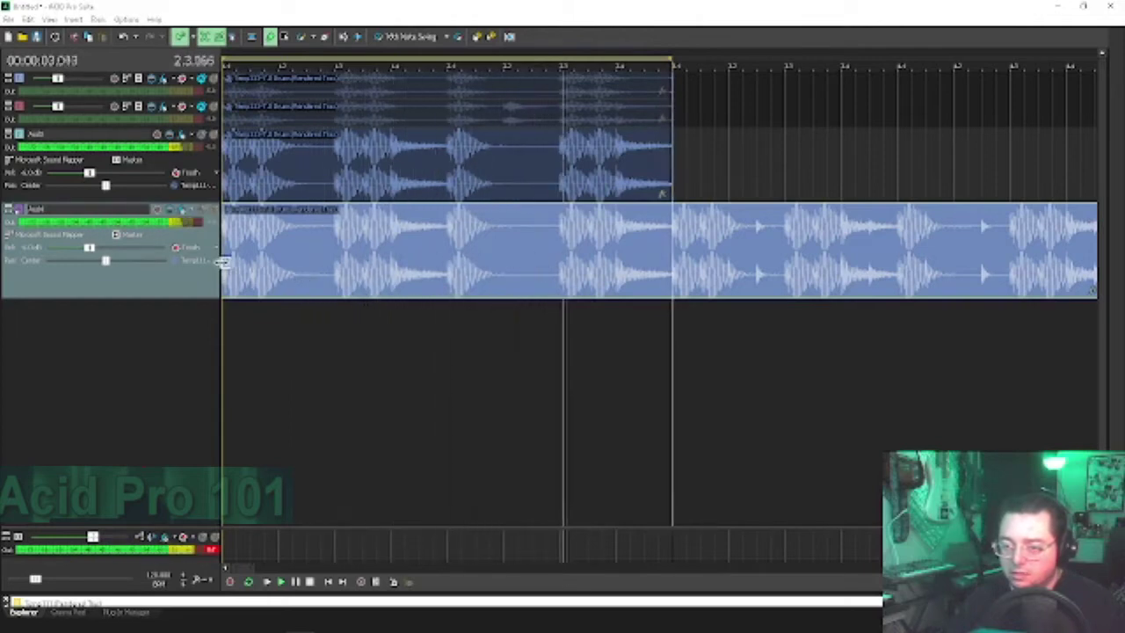
mouse_move(223, 261)
left_mouse_down()
mouse_move(598, 295)
mouse_move(674, 290)
mouse_move(272, 255)
mouse_move(230, 272)
left_mouse_up()
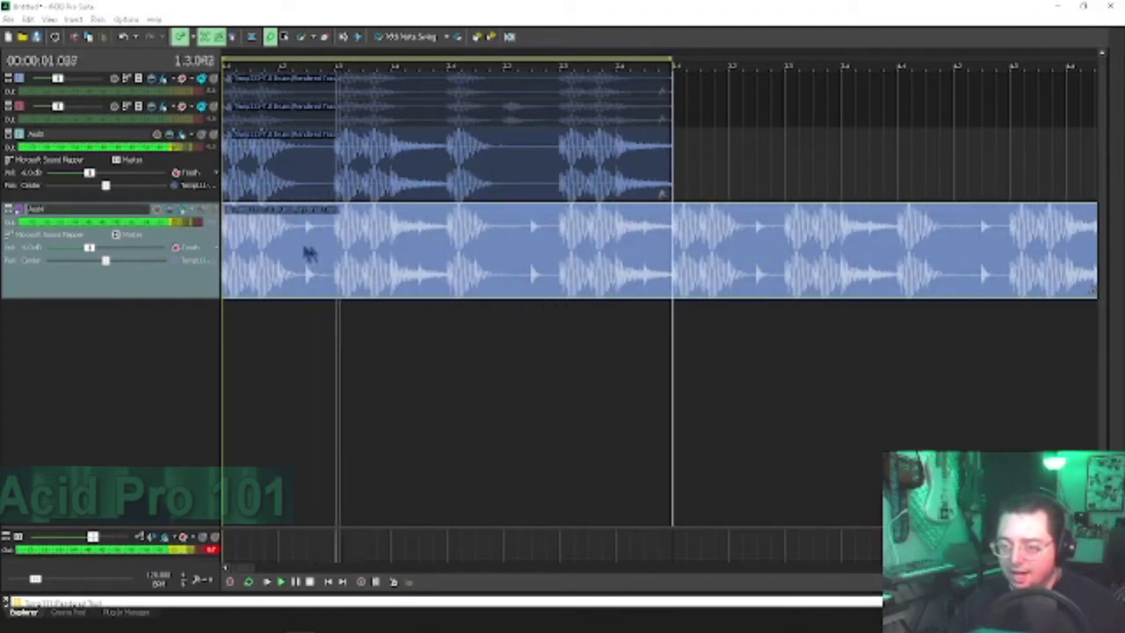
left_click(201, 135)
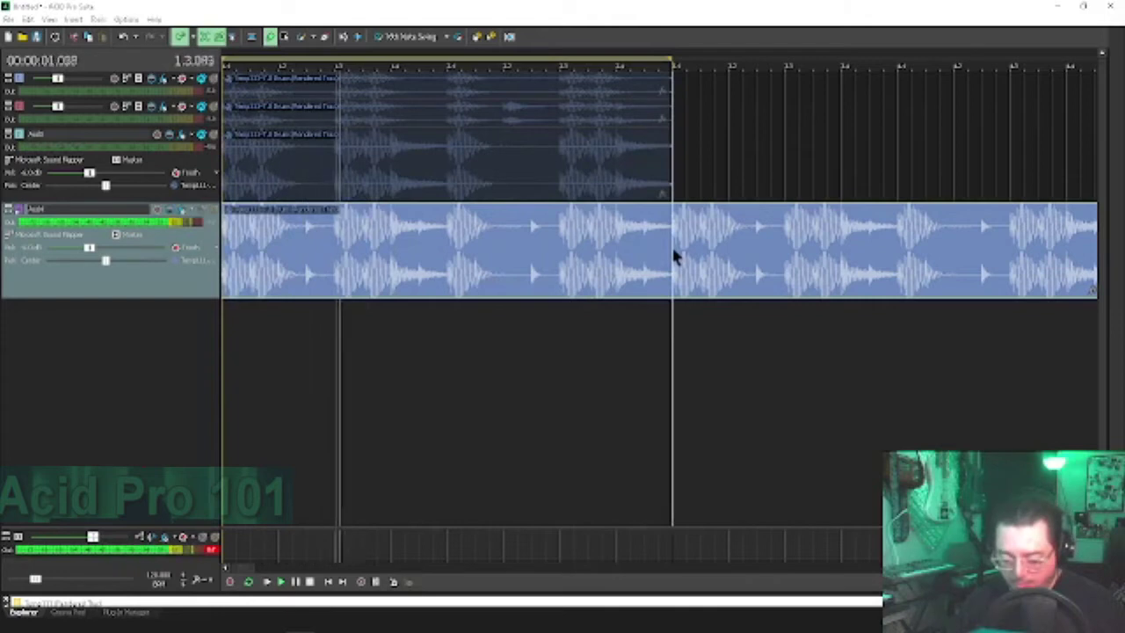
Step: Split the fourth track's drum event at bar 3 and move the remainder to the start of a new, taller fifth track
key("s")
left_click_drag(728, 246, 264, 414)
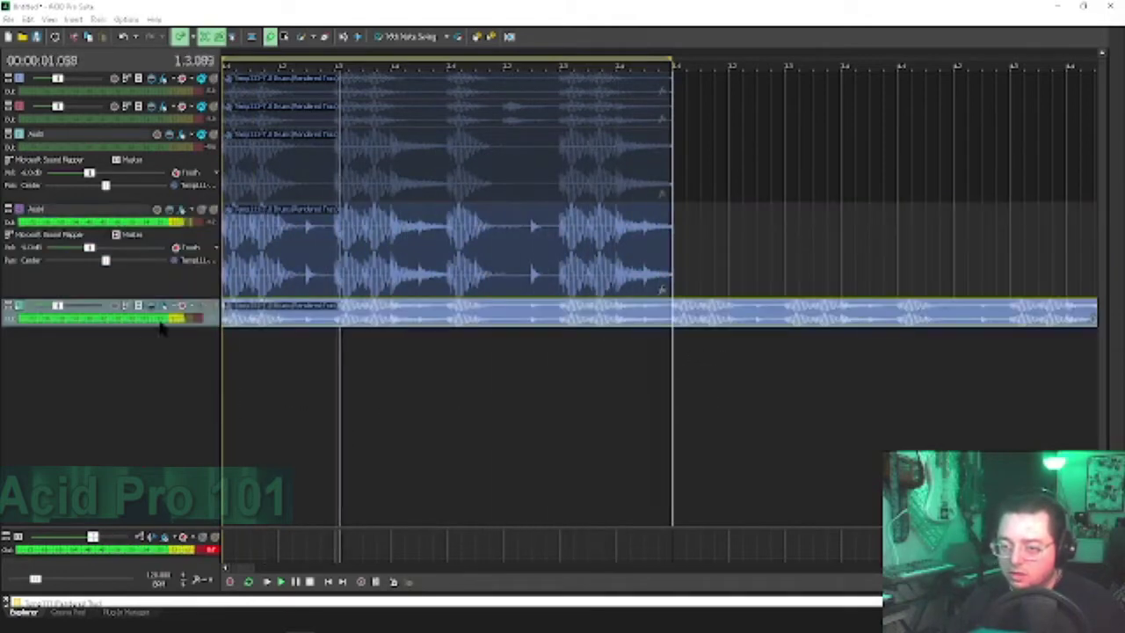
left_click_drag(158, 328, 151, 389)
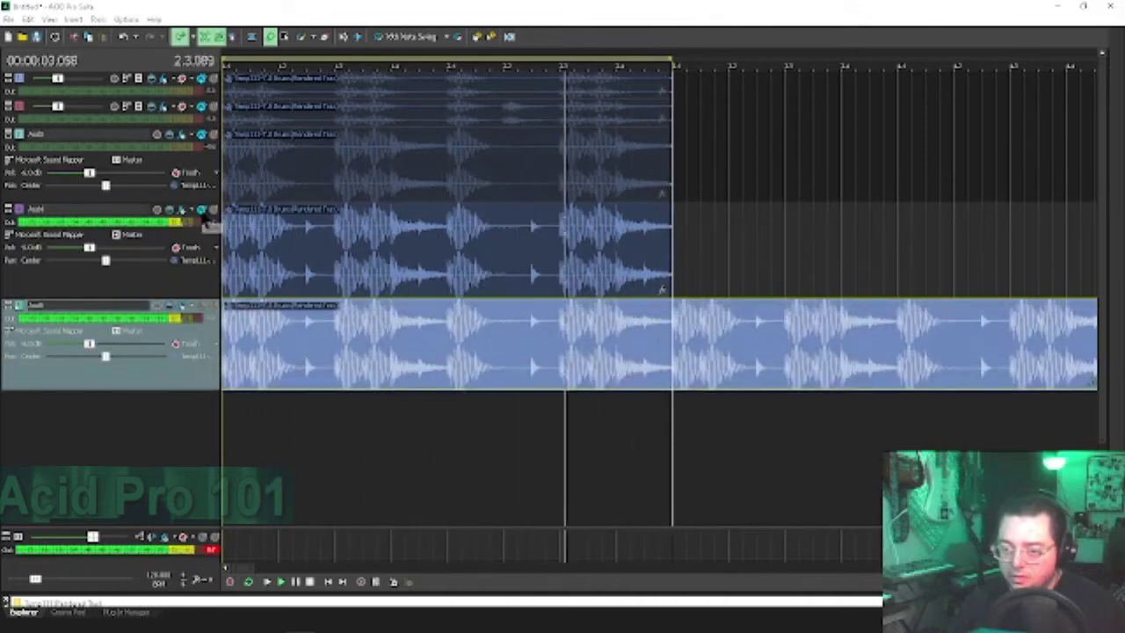
Step: Trim the repeated sections off the start of the fifth track's event, realign it to bar 1, and mute the fourth track
left_click(224, 322)
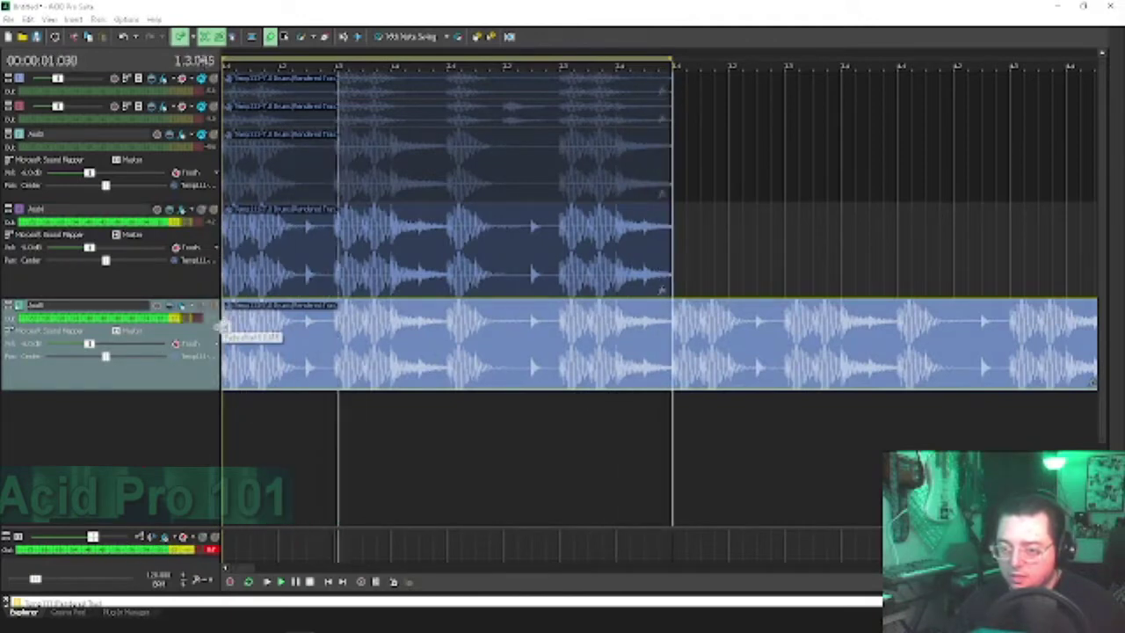
left_click_drag(224, 327, 222, 374)
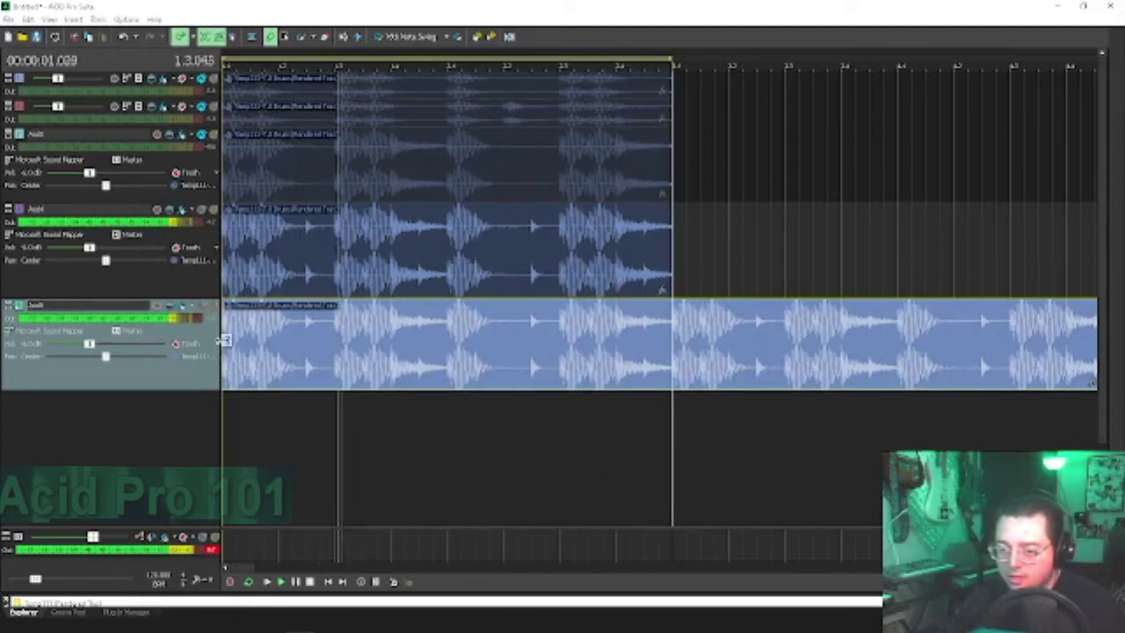
mouse_move(224, 341)
left_mouse_down()
mouse_move(675, 344)
mouse_move(233, 360)
left_mouse_up()
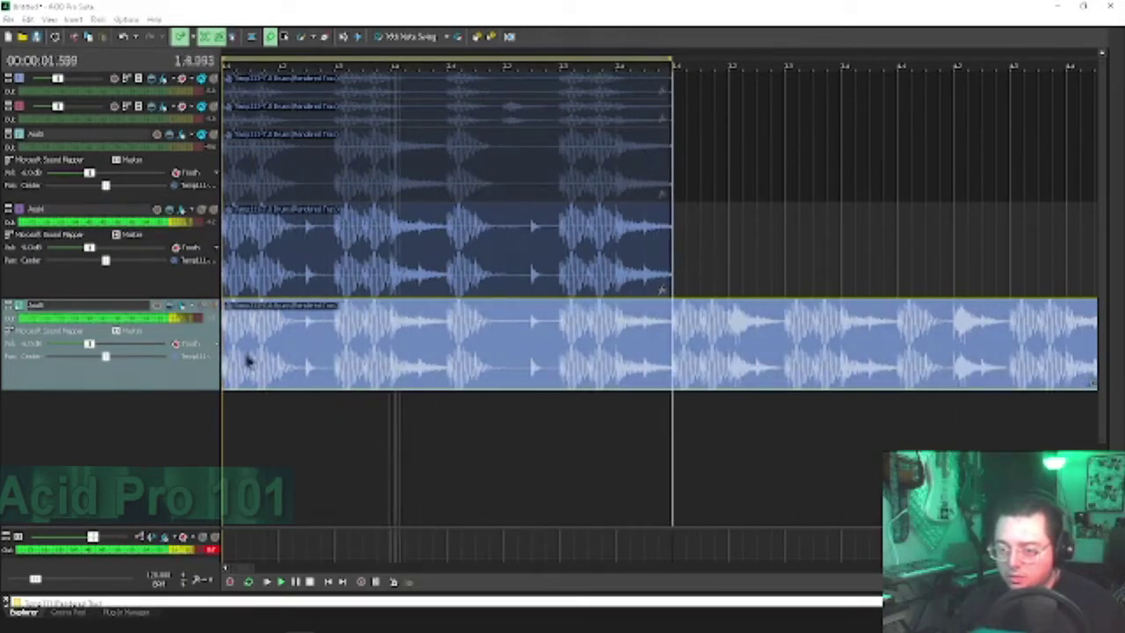
left_click_drag(227, 354, 168, 384)
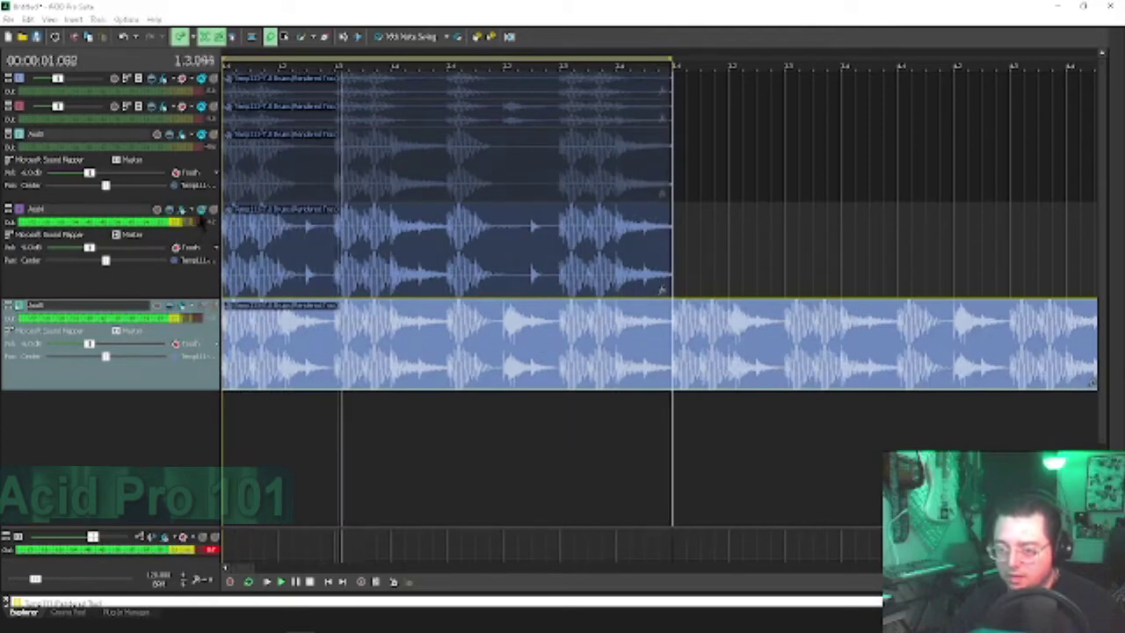
left_click(201, 209)
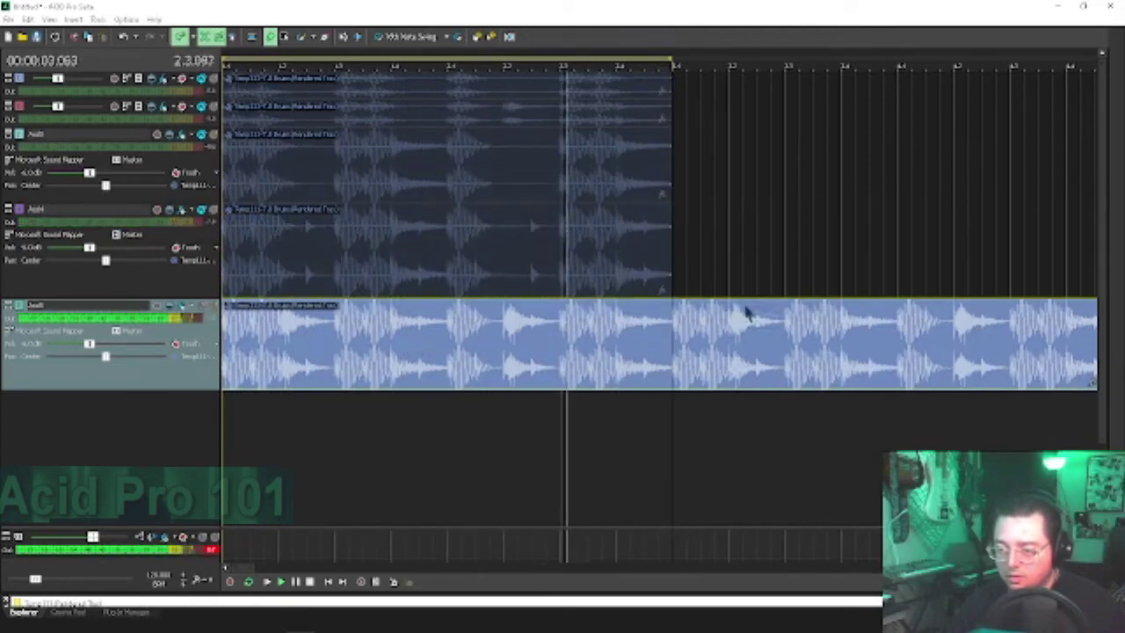
Step: Split the fifth track's drum event at bar 3, and shrink the height of all tracks except the fifth
left_click(675, 352)
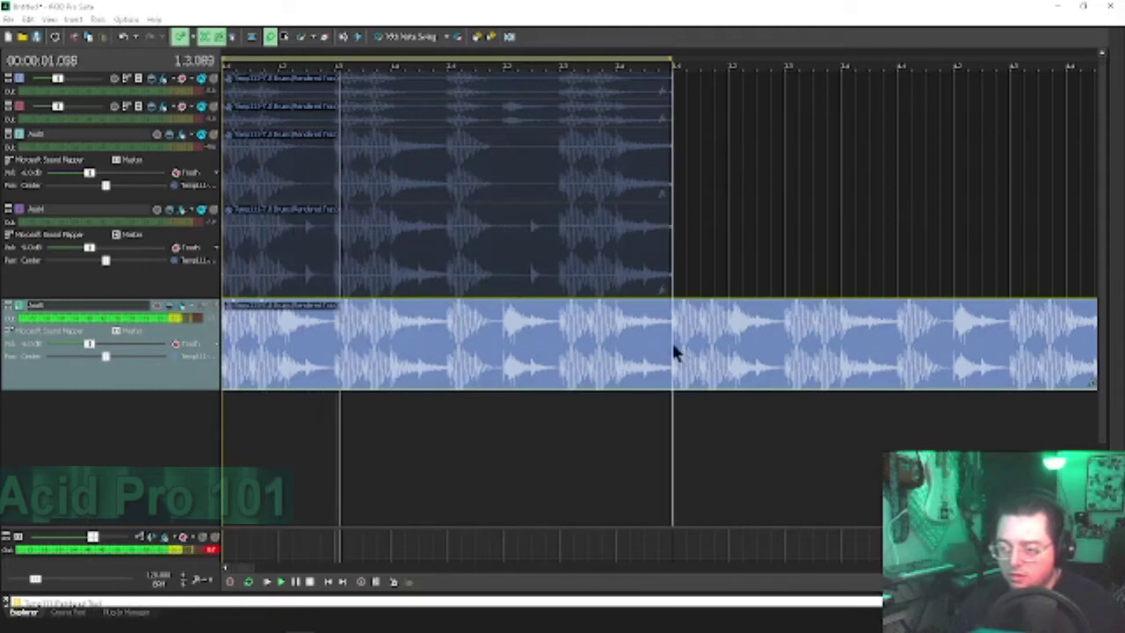
key("s")
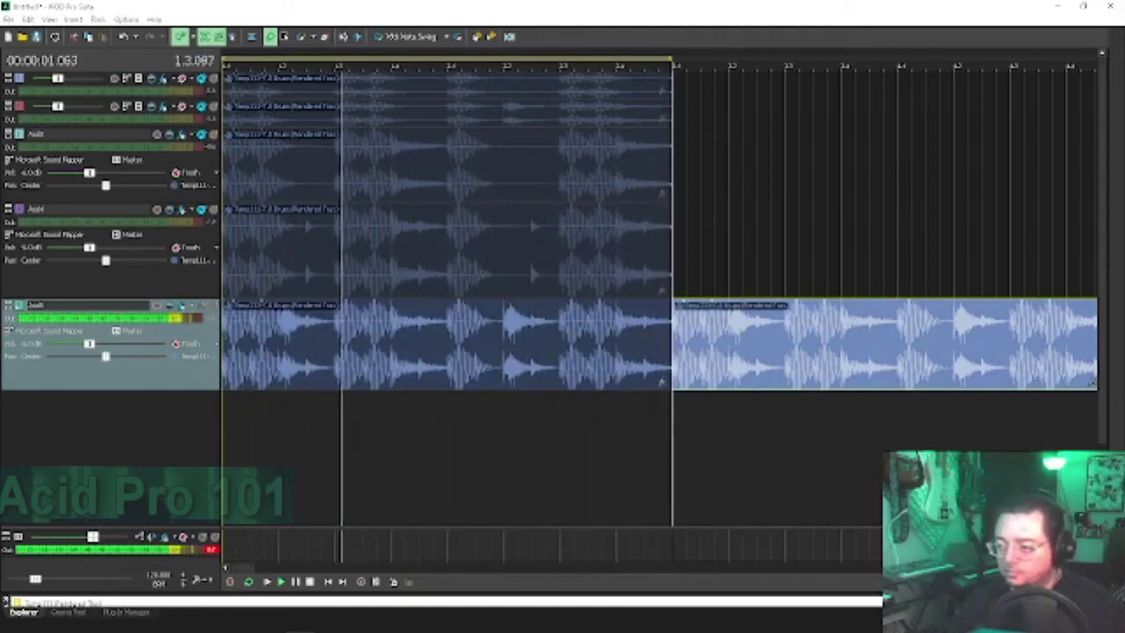
key("ctrl+shift+Down")
key("ctrl+shift+Down")
key("ctrl+shift+Down")
key("ctrl+shift+Down")
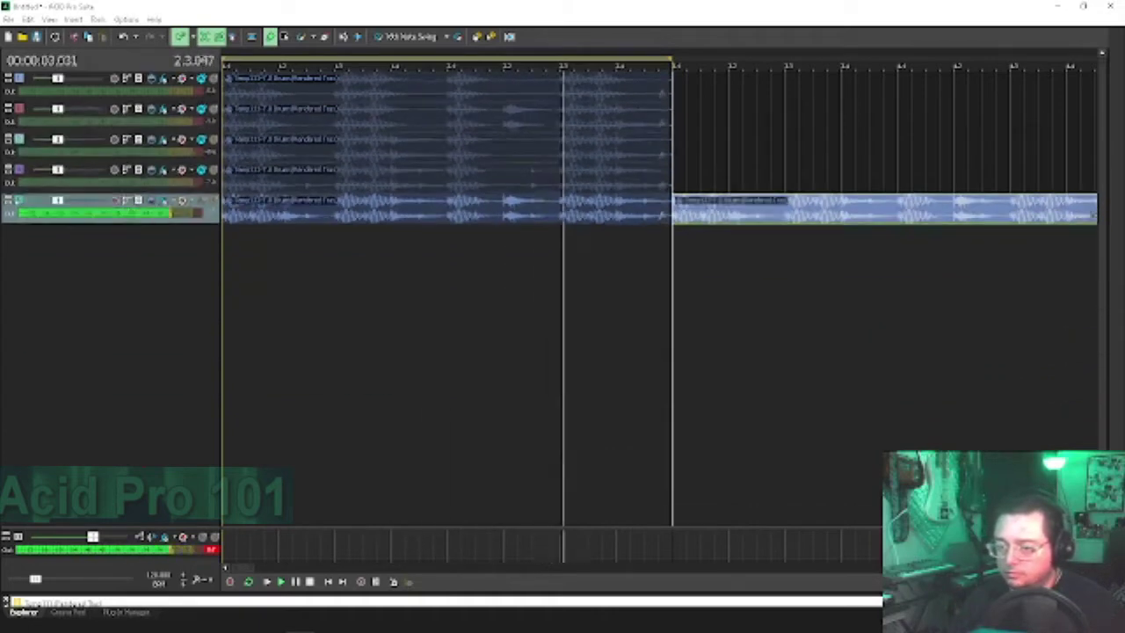
key("ctrl+shift+Down")
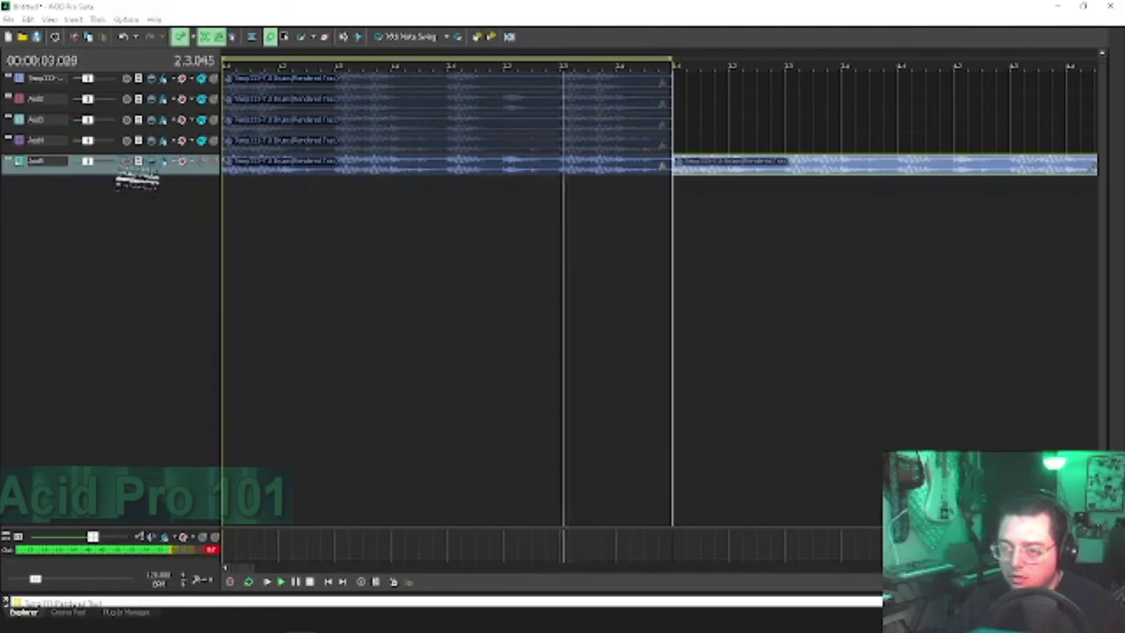
left_click_drag(123, 175, 130, 225)
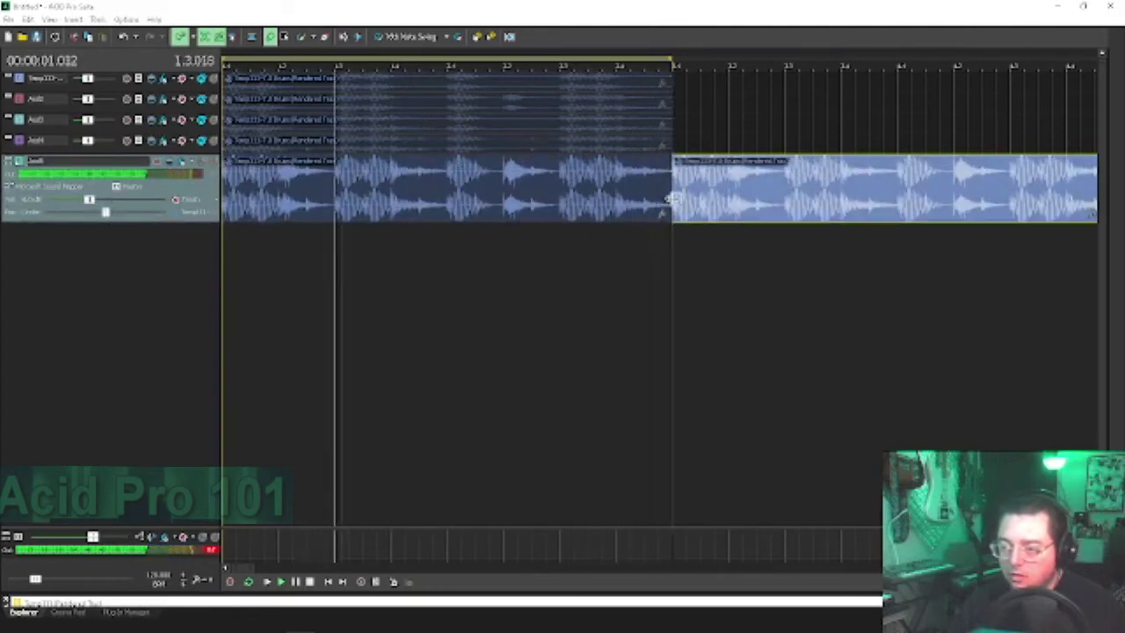
Step: Move the fifth track's remainder to the start of a new sixth track, trim off its repeated sections, and mute the fifth track
left_click_drag(726, 198, 252, 321)
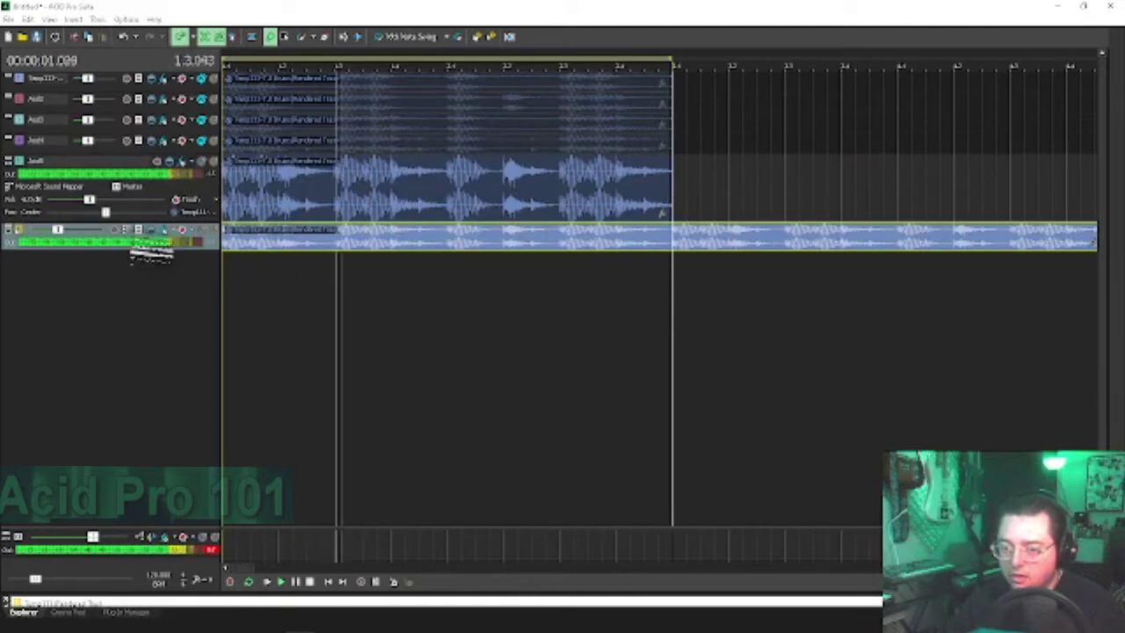
left_click_drag(151, 252, 148, 297)
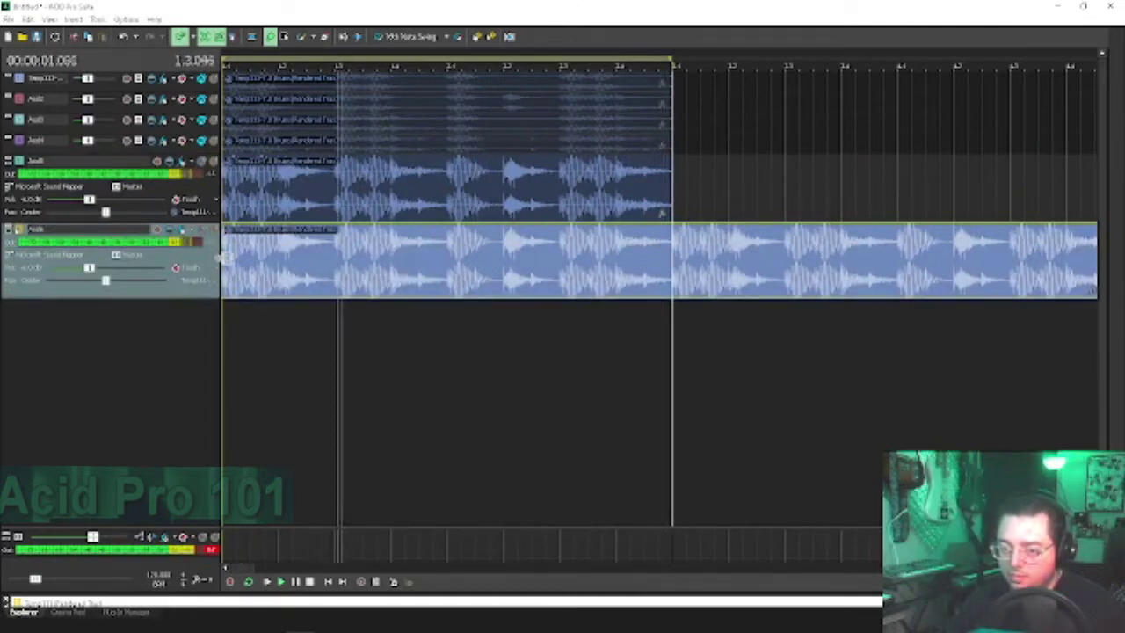
mouse_move(254, 273)
left_mouse_down()
mouse_move(674, 268)
mouse_move(225, 268)
mouse_move(712, 263)
mouse_move(303, 264)
mouse_move(250, 275)
left_mouse_up()
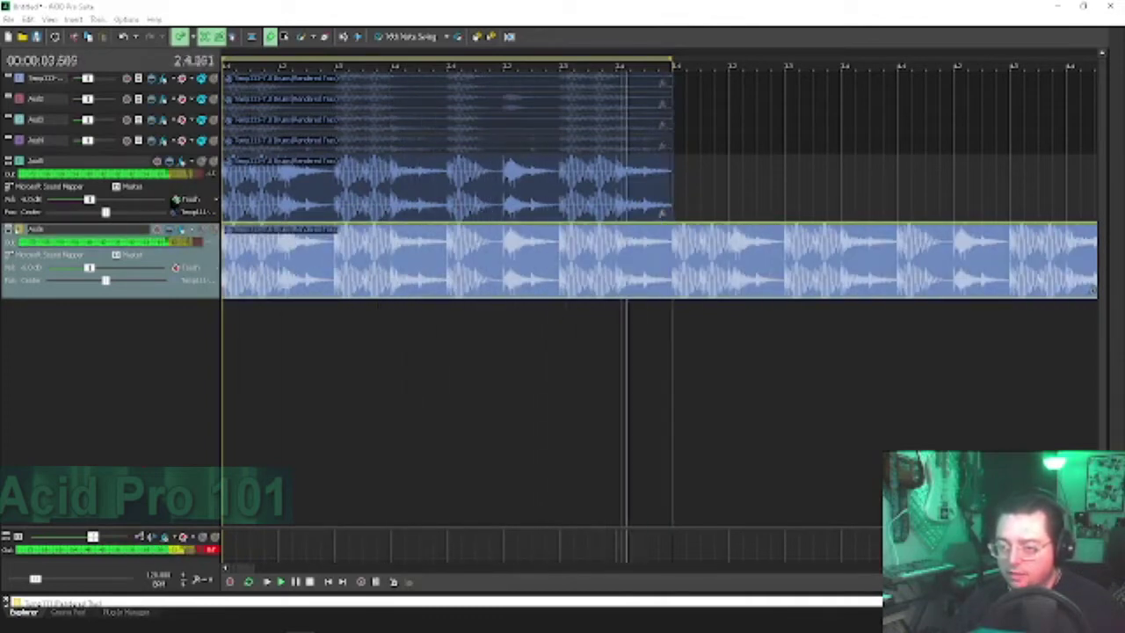
left_click(202, 164)
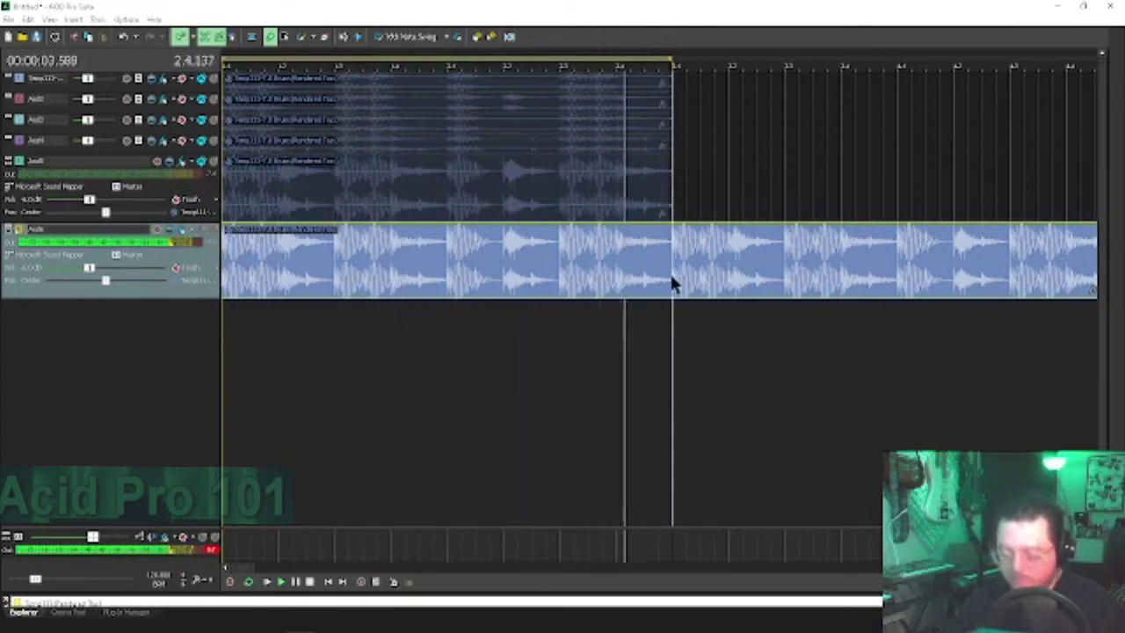
Step: Split the sixth track's event at bar 3, move the remainder to a new seventh track without its repeated sections, and mute the sixth track
key("s")
left_click_drag(734, 253, 291, 419)
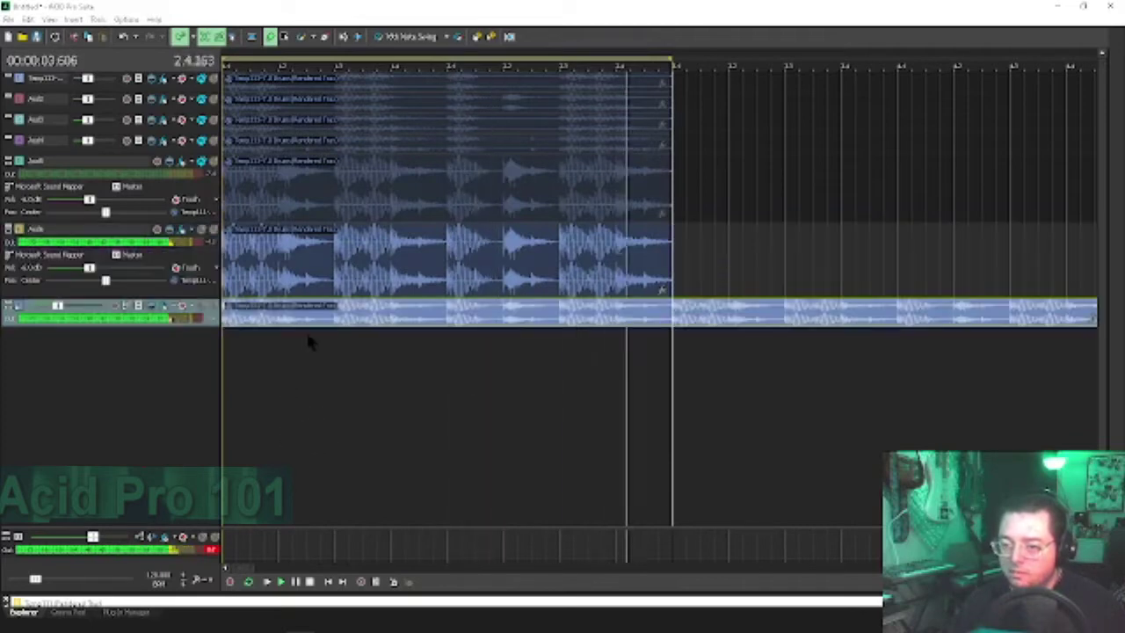
left_click_drag(151, 327, 156, 386)
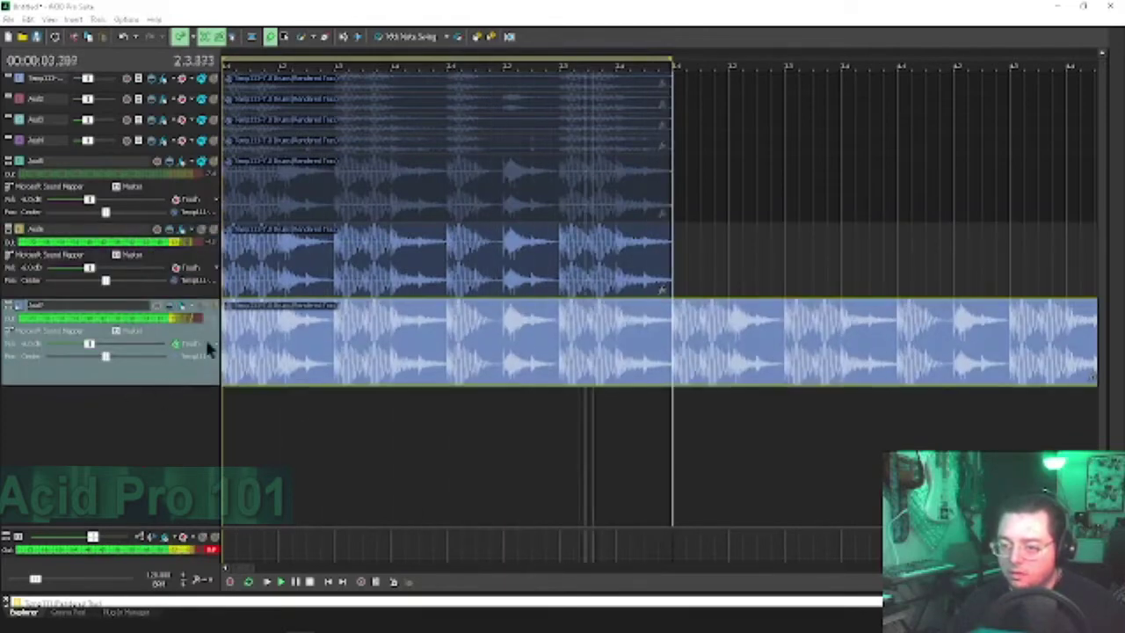
left_click_drag(224, 338, 259, 378)
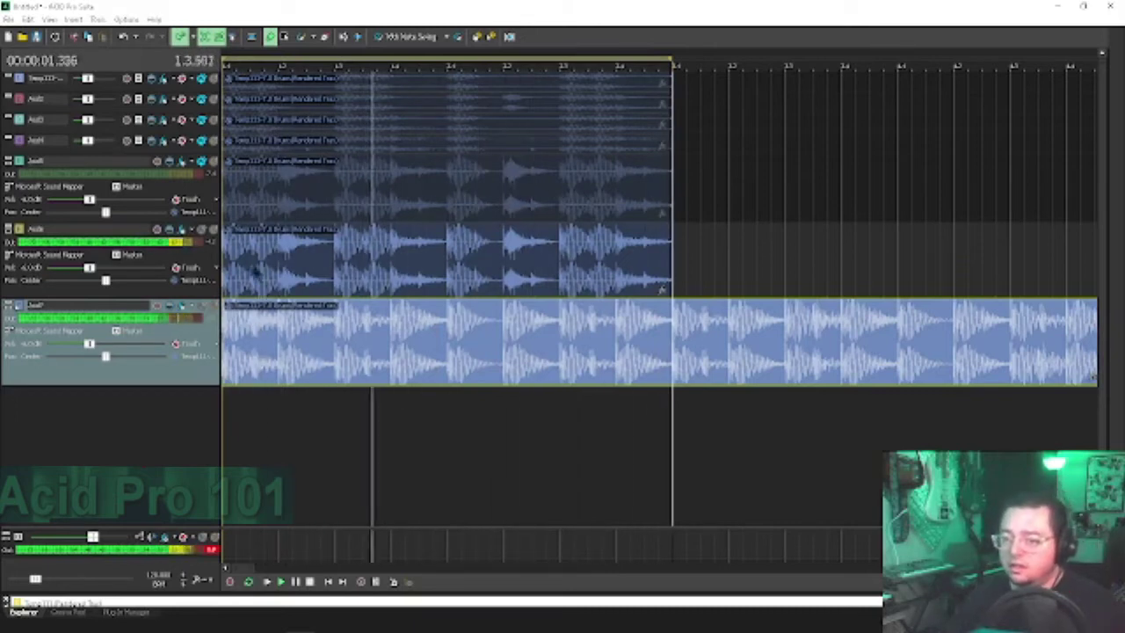
left_click(202, 230)
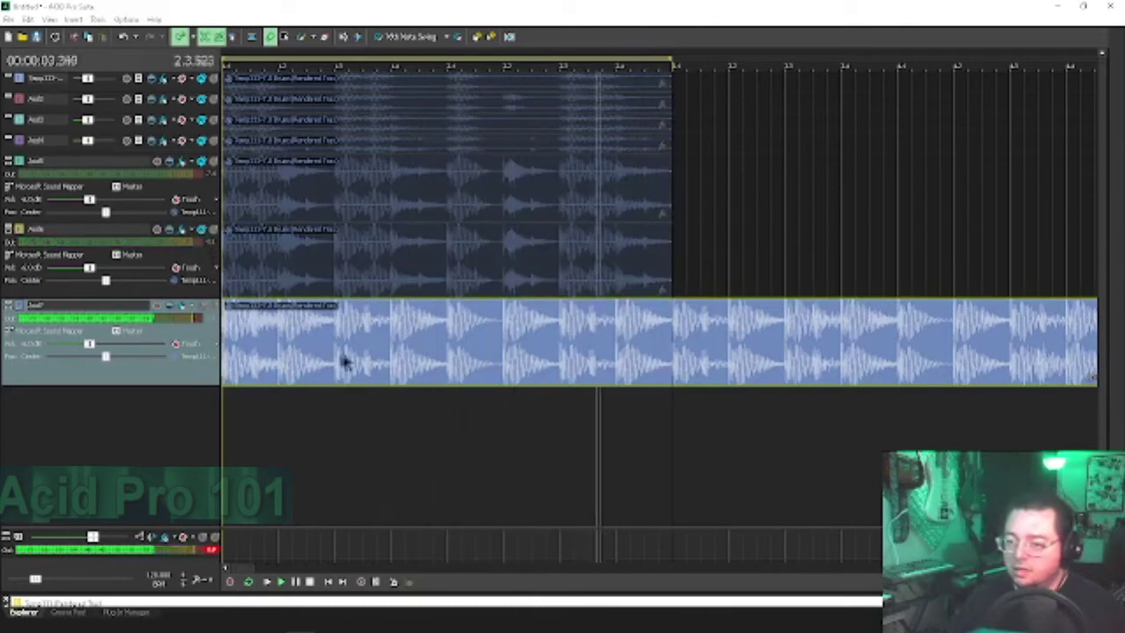
Step: Split the seventh track's drum event at bar 3 and move the remainder to the start of a new, taller eighth track
left_click(671, 359)
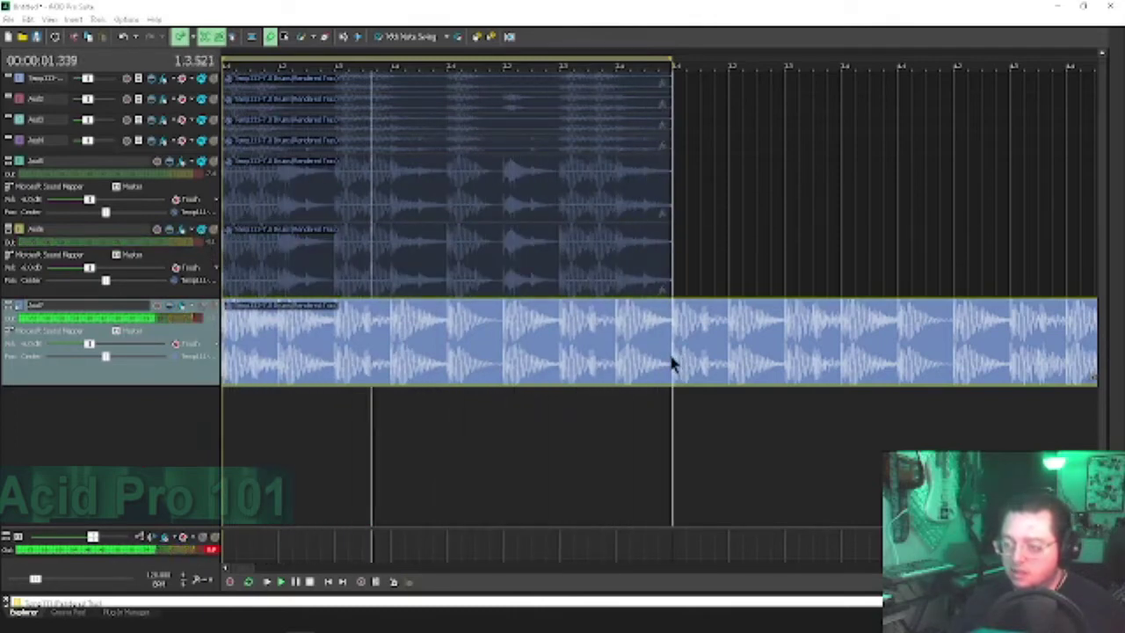
key("s")
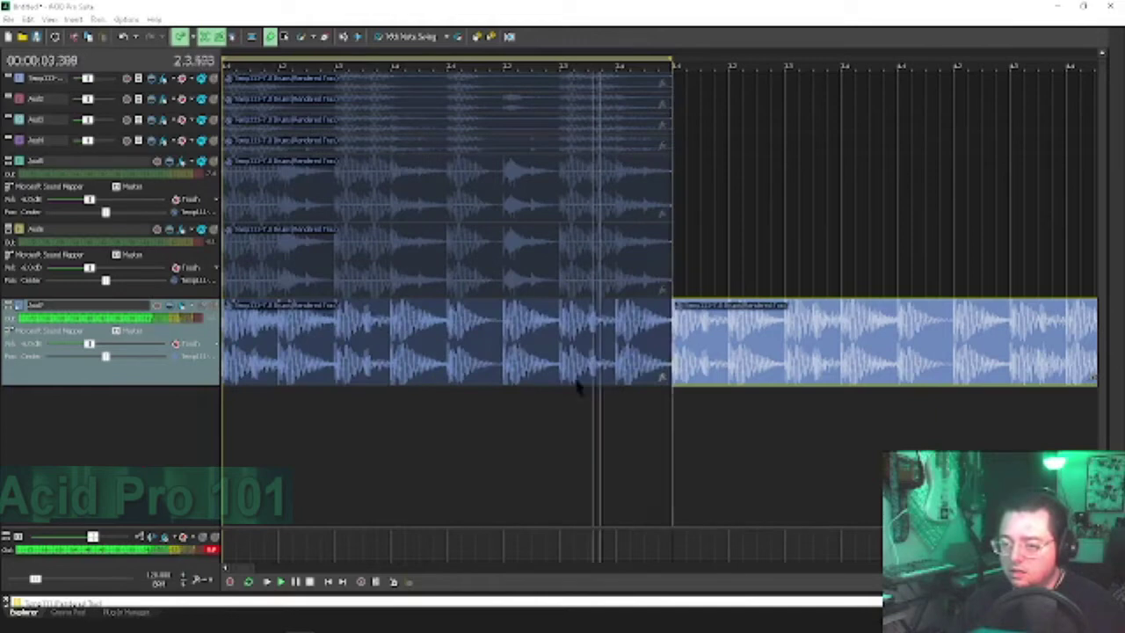
left_click_drag(700, 341, 249, 502)
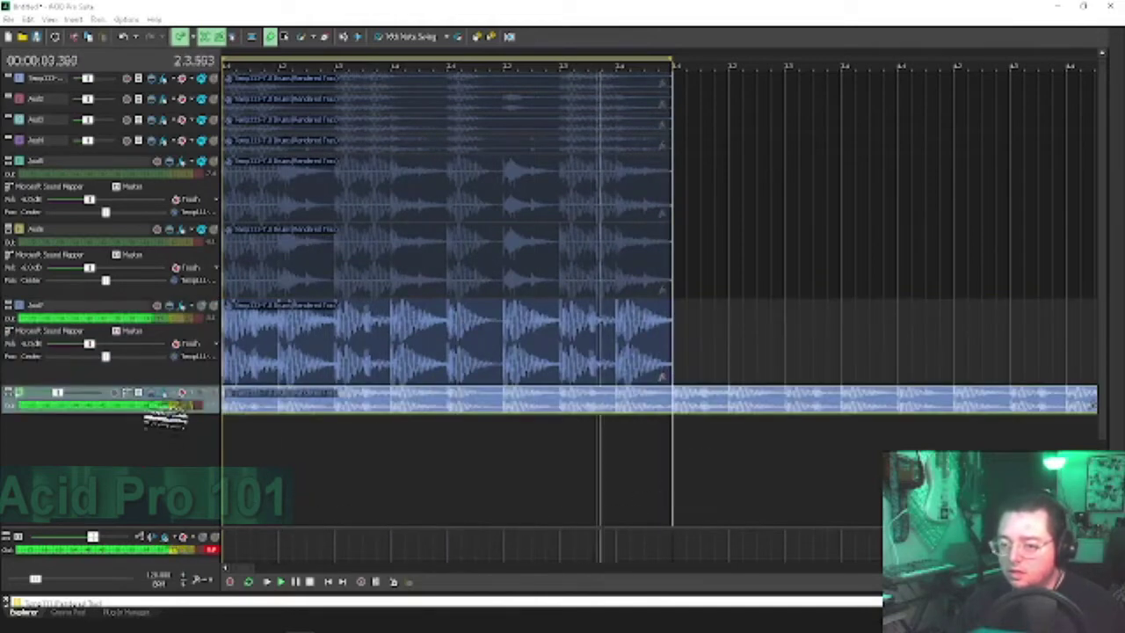
left_click_drag(167, 416, 171, 479)
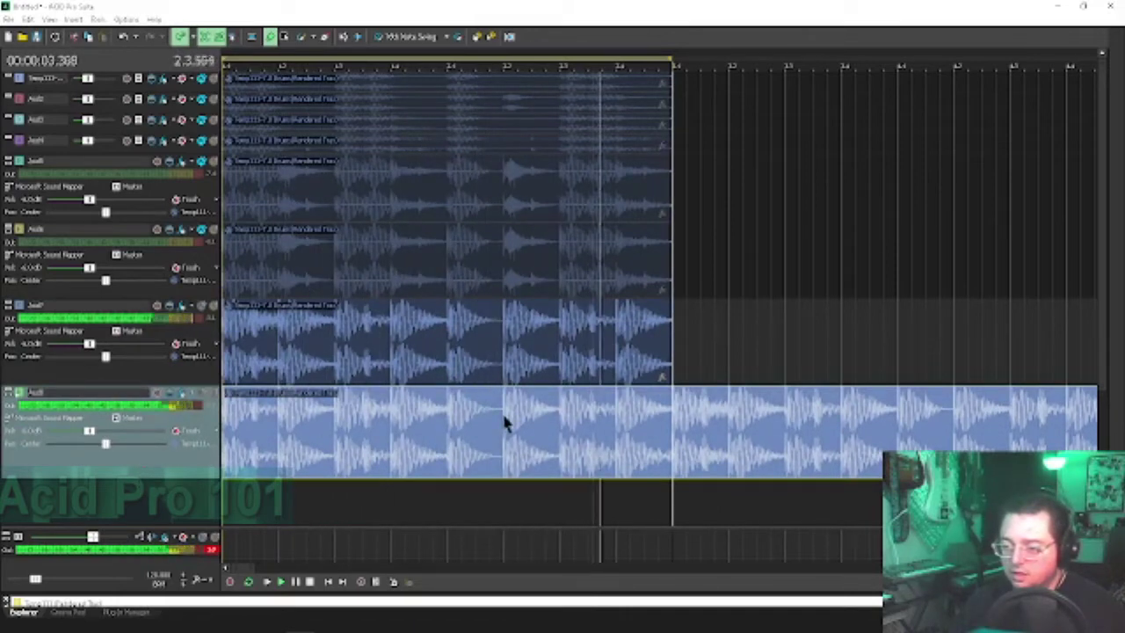
Step: Mute the seventh track and split the eighth track's drum event at bar 3
left_click(203, 306)
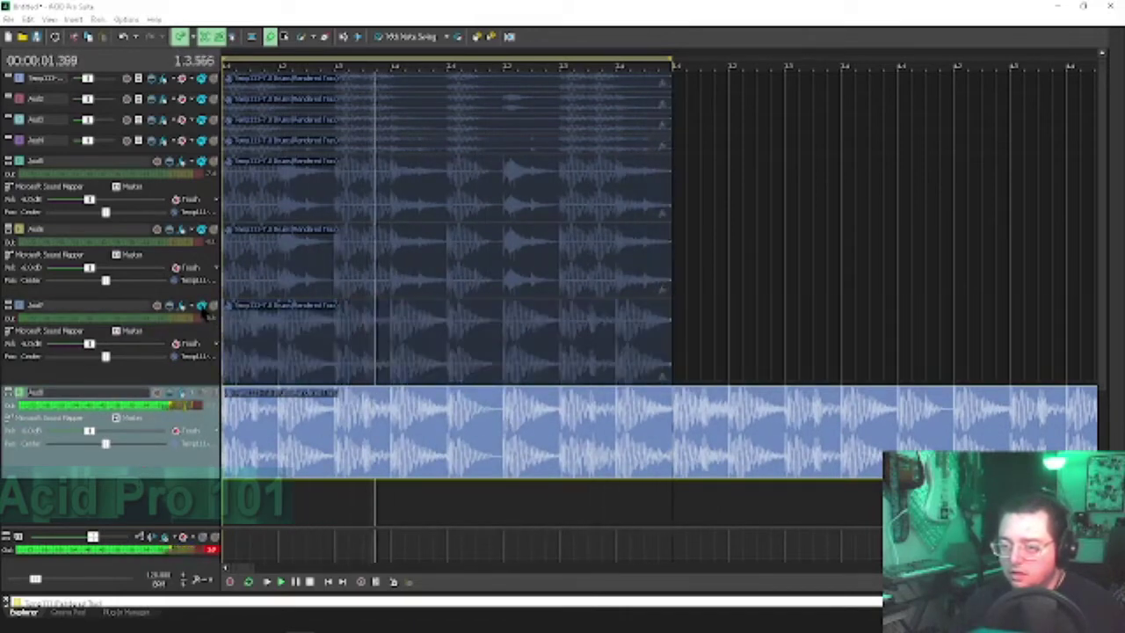
left_click(672, 434)
key("s")
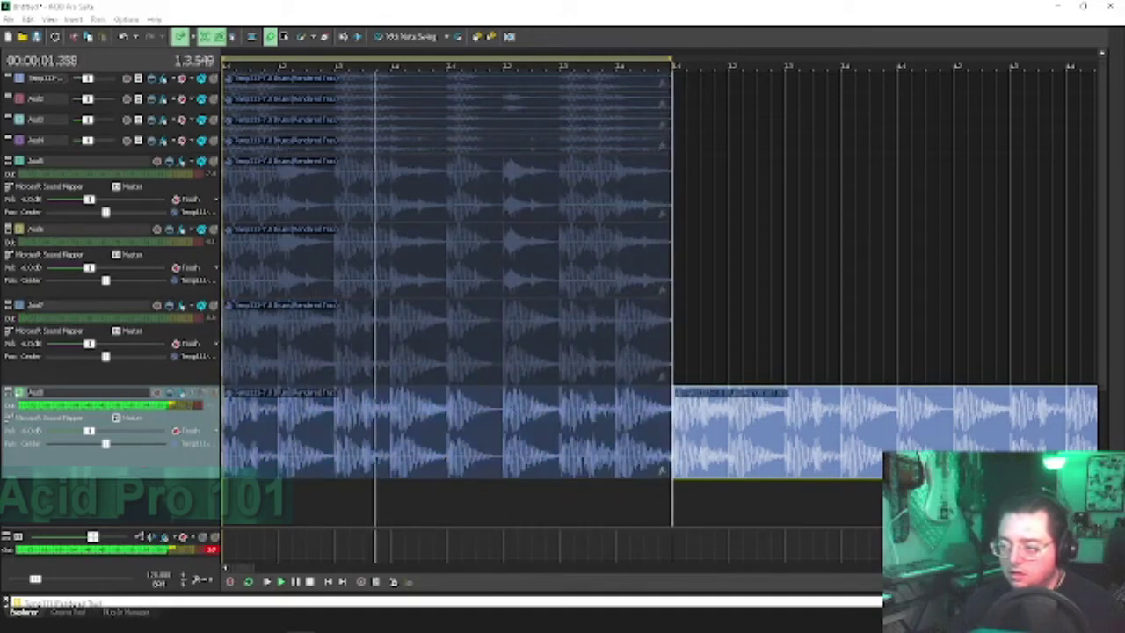
Step: Shrink all tracks to their minimum height and enlarge only the eighth track again
scroll(1098, 334, "down", 3)
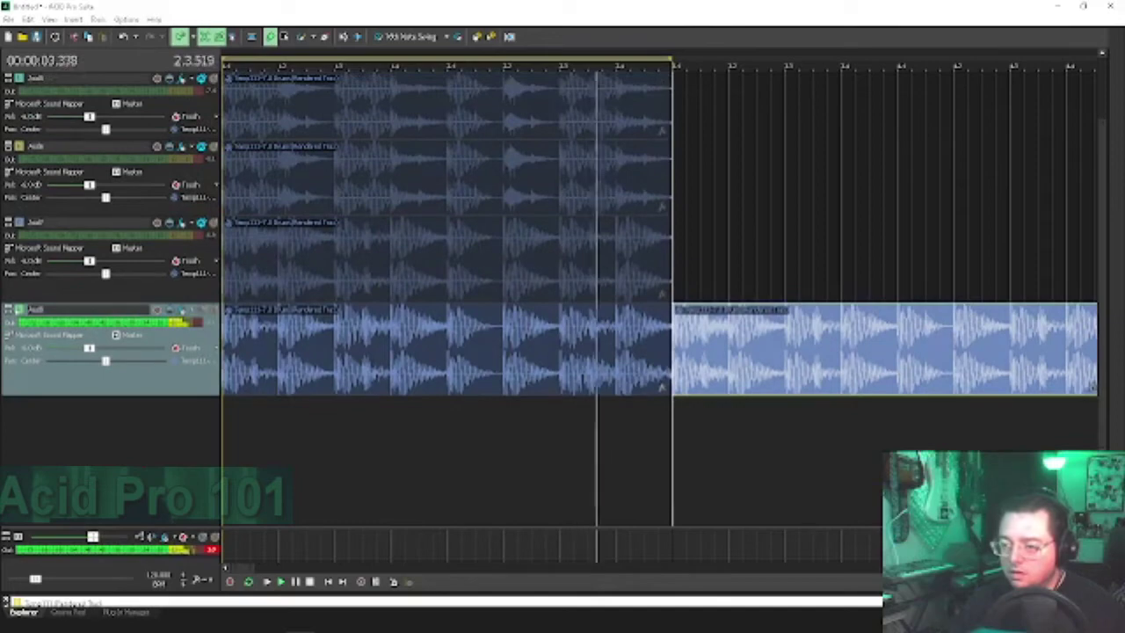
key("ctrl+shift+Down")
key("ctrl+shift+Down")
key("ctrl+shift+Down")
key("ctrl+shift+Down")
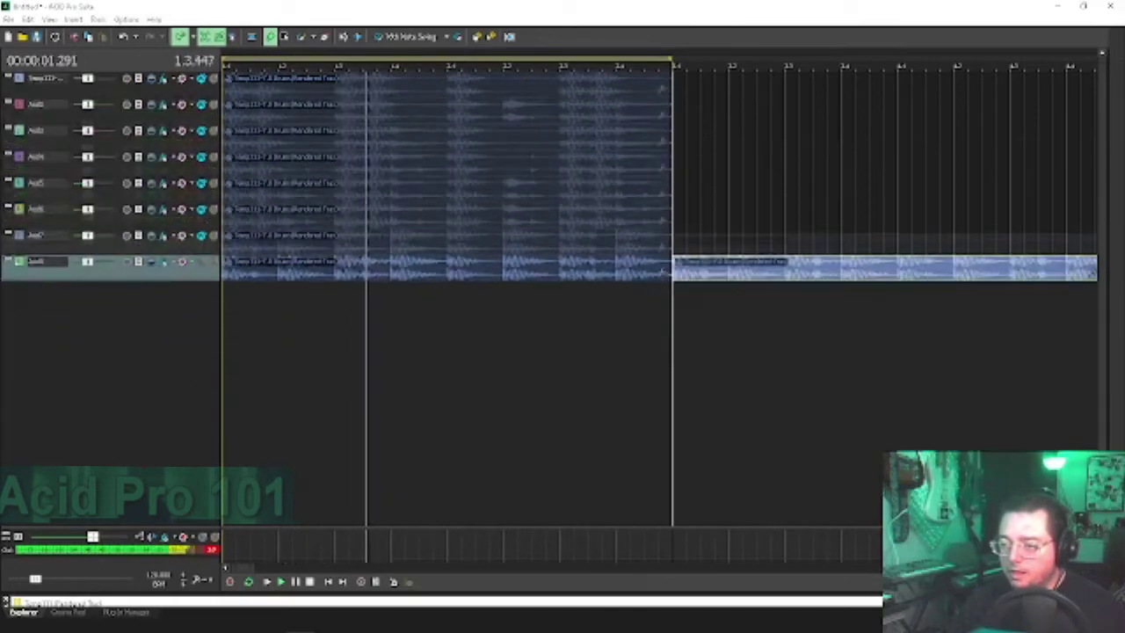
key("ctrl+shift+Up")
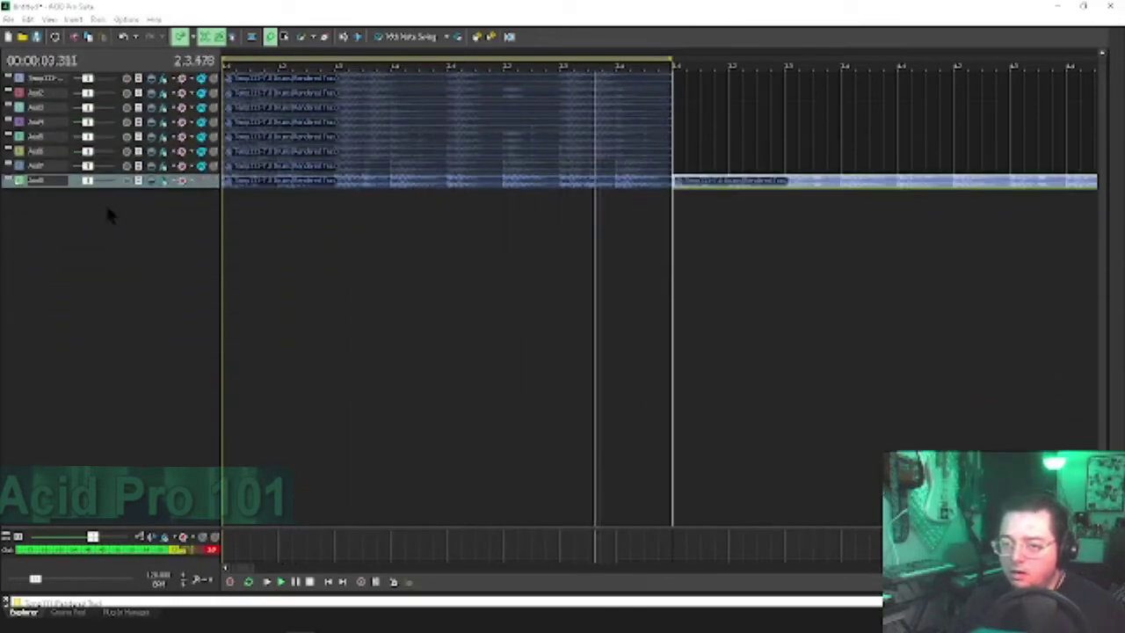
left_click_drag(101, 188, 100, 220)
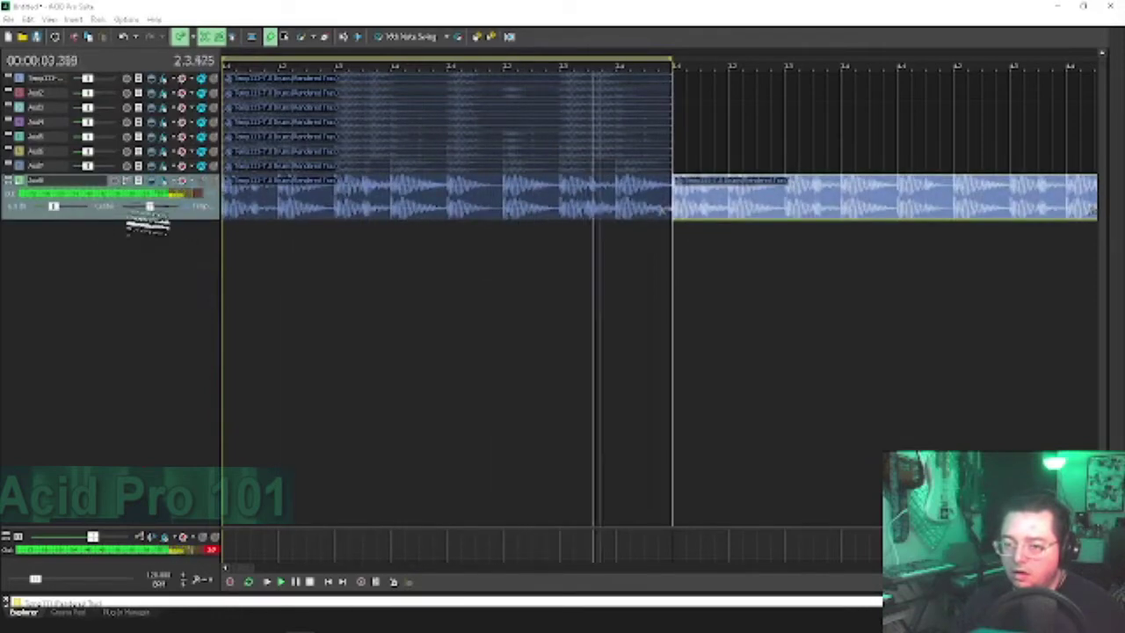
left_click_drag(148, 223, 132, 253)
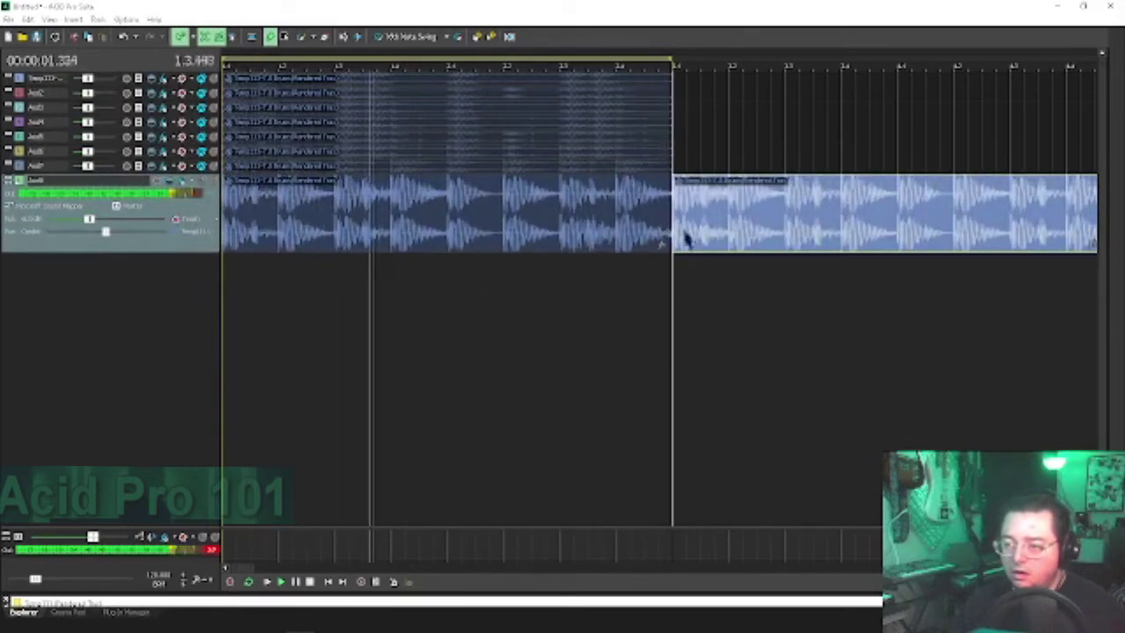
Step: Move the eighth track's remainder to the start of a new, taller ninth track and mute the eighth track
left_click_drag(716, 223, 243, 361)
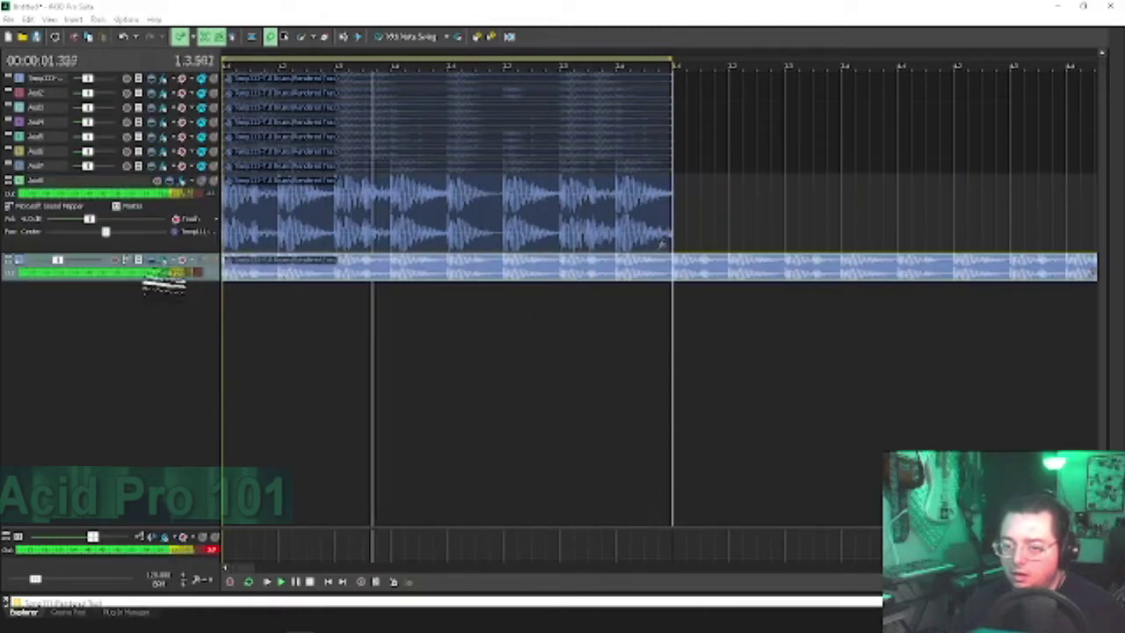
left_click_drag(167, 278, 172, 369)
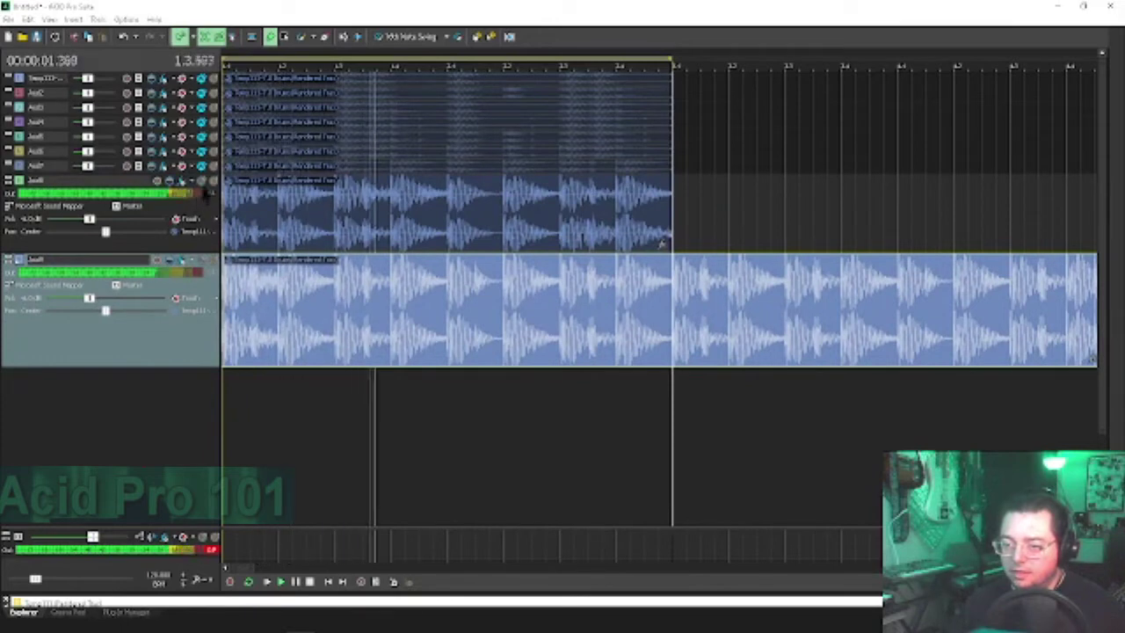
left_click(202, 184)
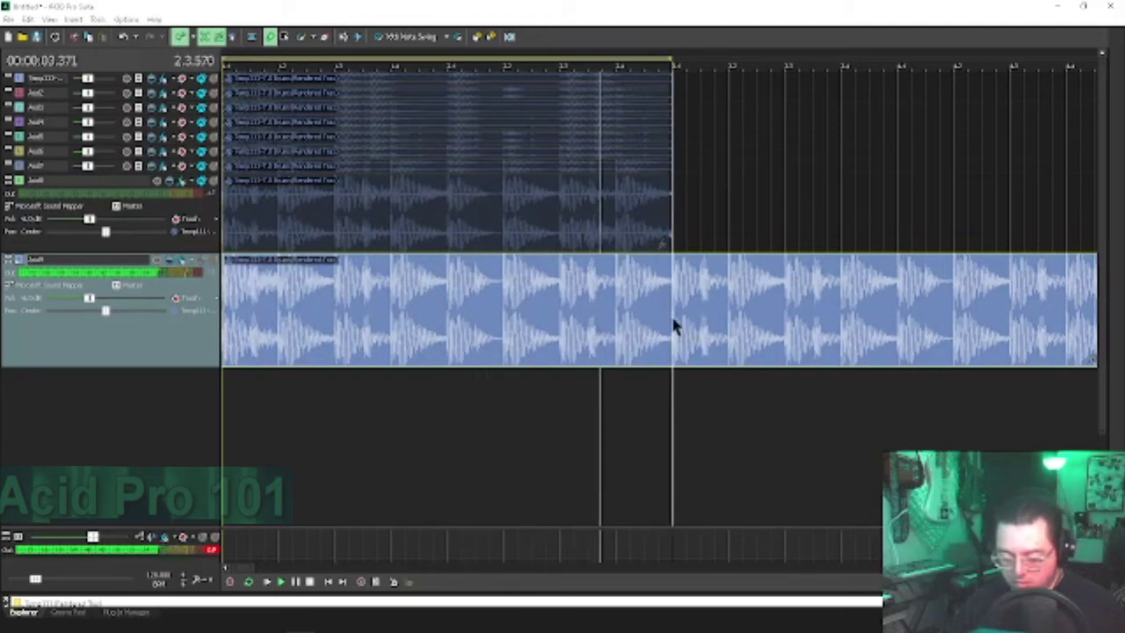
Step: Split the ninth track's event at bar 3, move the remainder to the start of a new, taller tenth track, and mute the ninth track
key("s")
left_click_drag(741, 294, 294, 479)
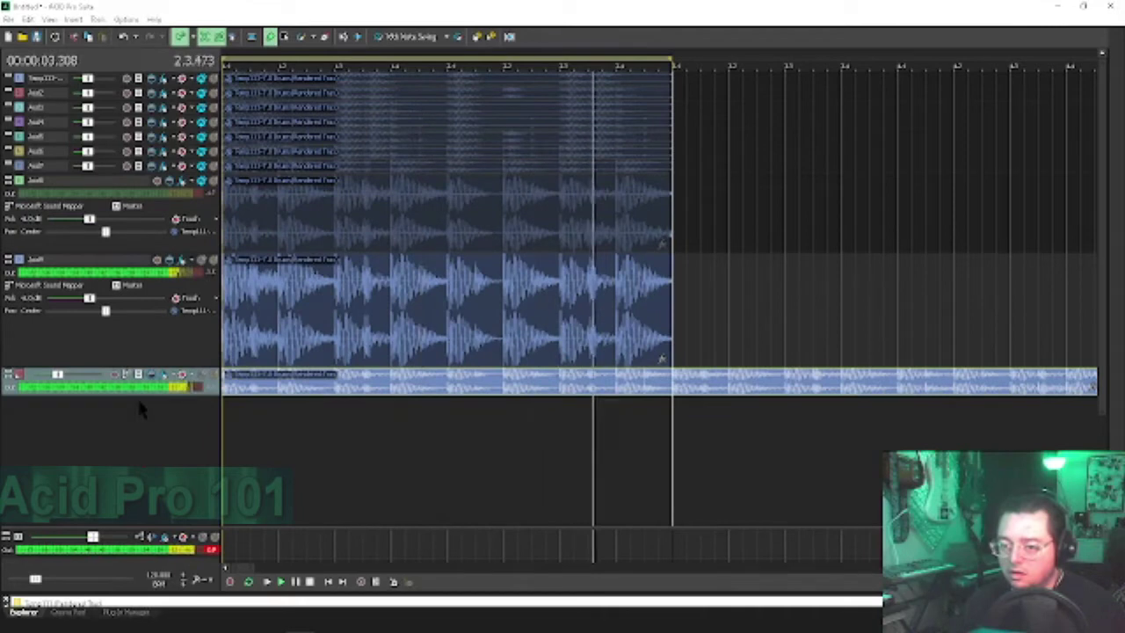
left_click_drag(141, 397, 147, 473)
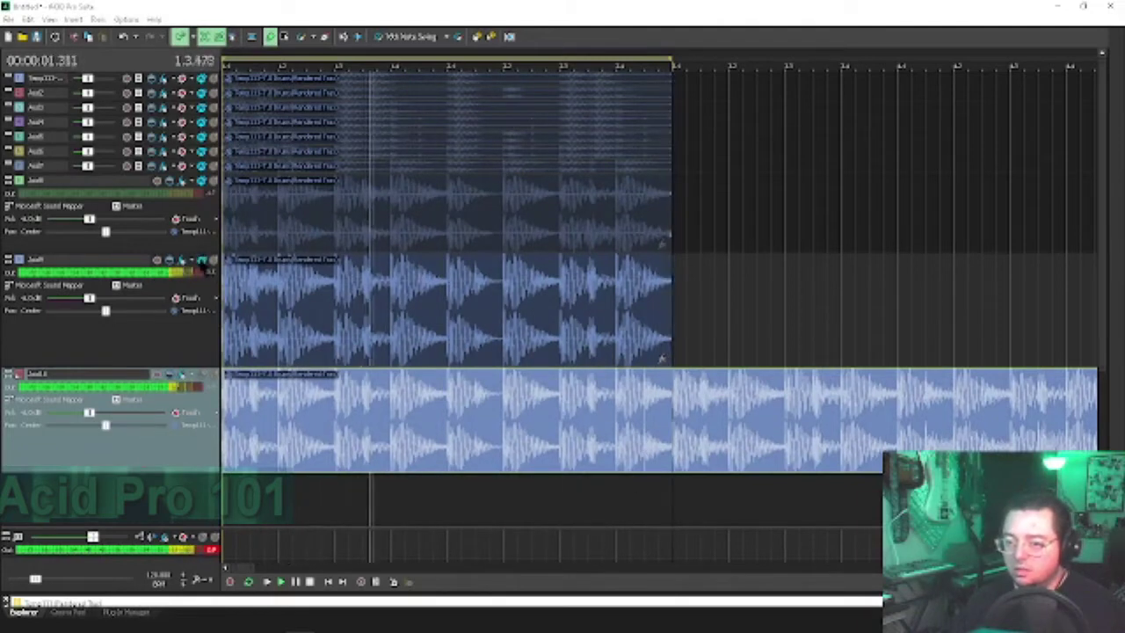
left_click(202, 260)
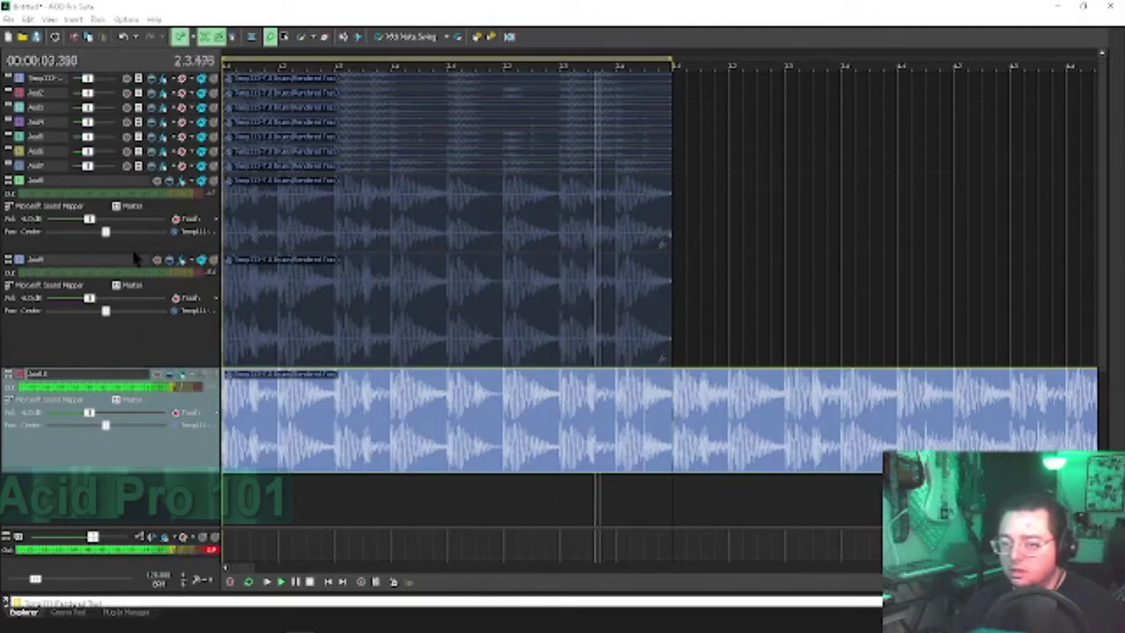
Step: Shrink the eighth and ninth tracks to minimum height and split the tenth track's drum event at bar 3
left_click_drag(135, 252, 141, 171)
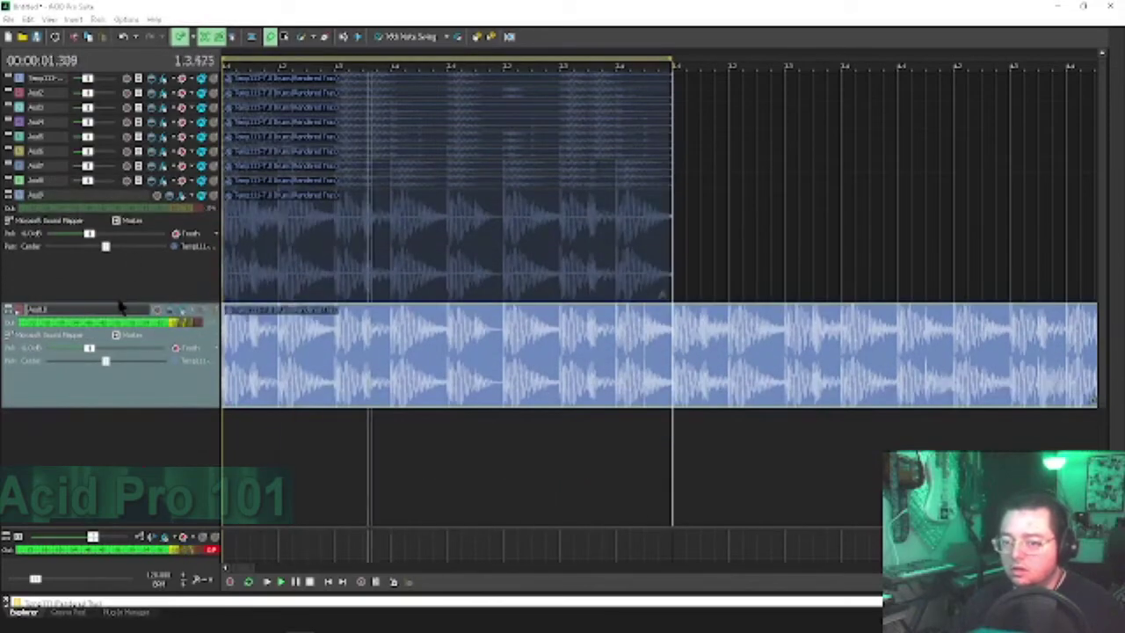
left_click_drag(121, 306, 132, 196)
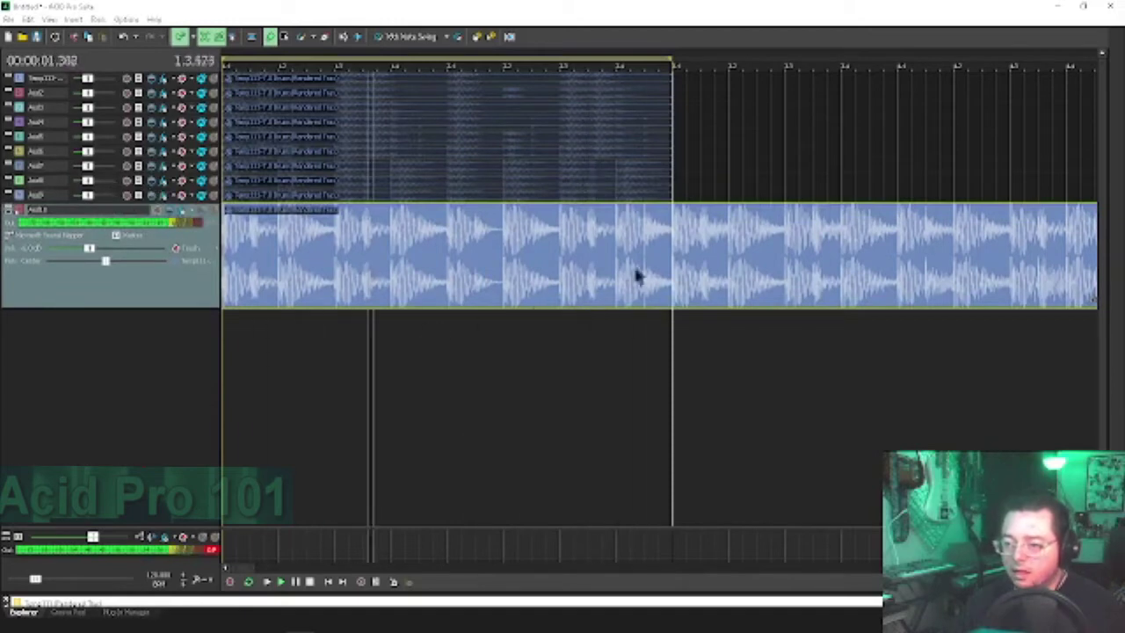
key("s")
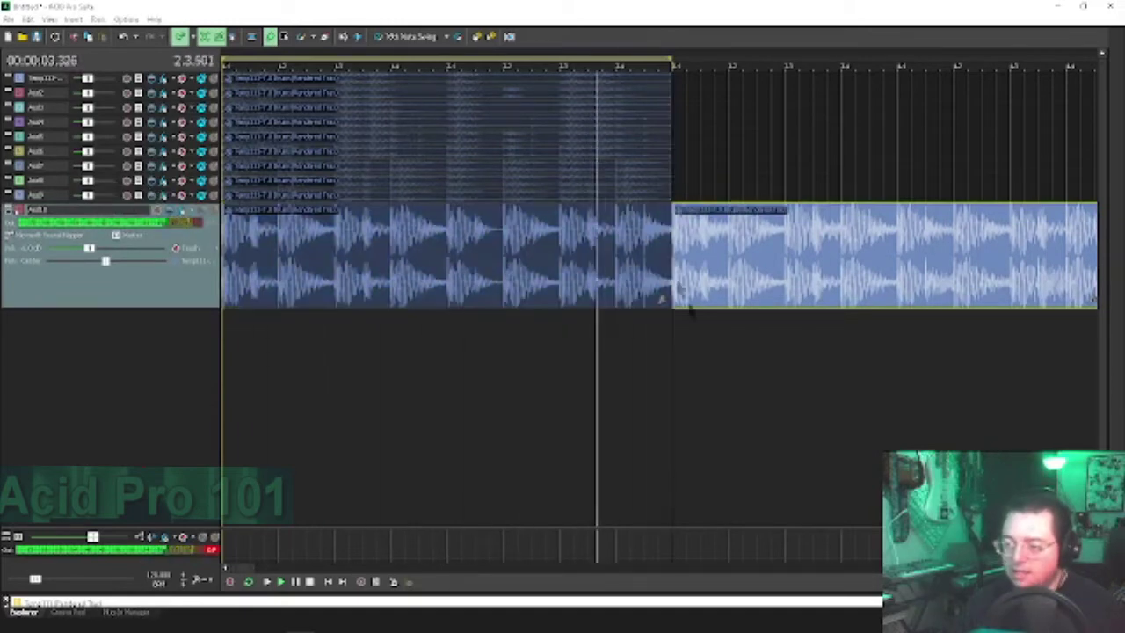
Step: Move the tenth track's remainder to the start of a new, taller eleventh track and mute the tenth track
left_click_drag(746, 261, 273, 429)
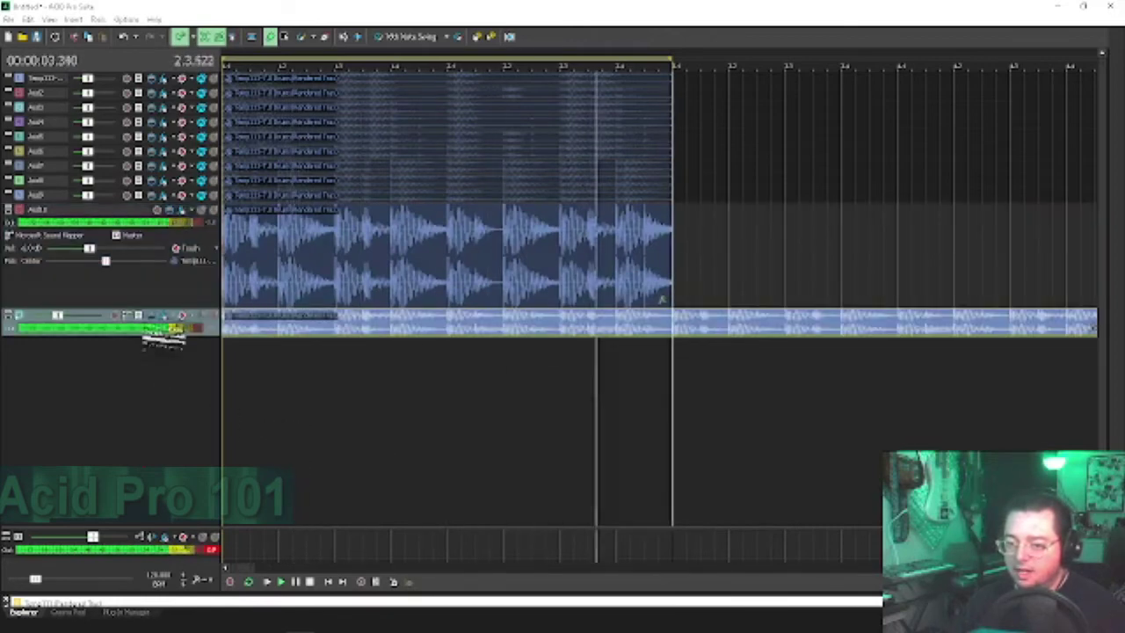
left_click_drag(163, 337, 162, 426)
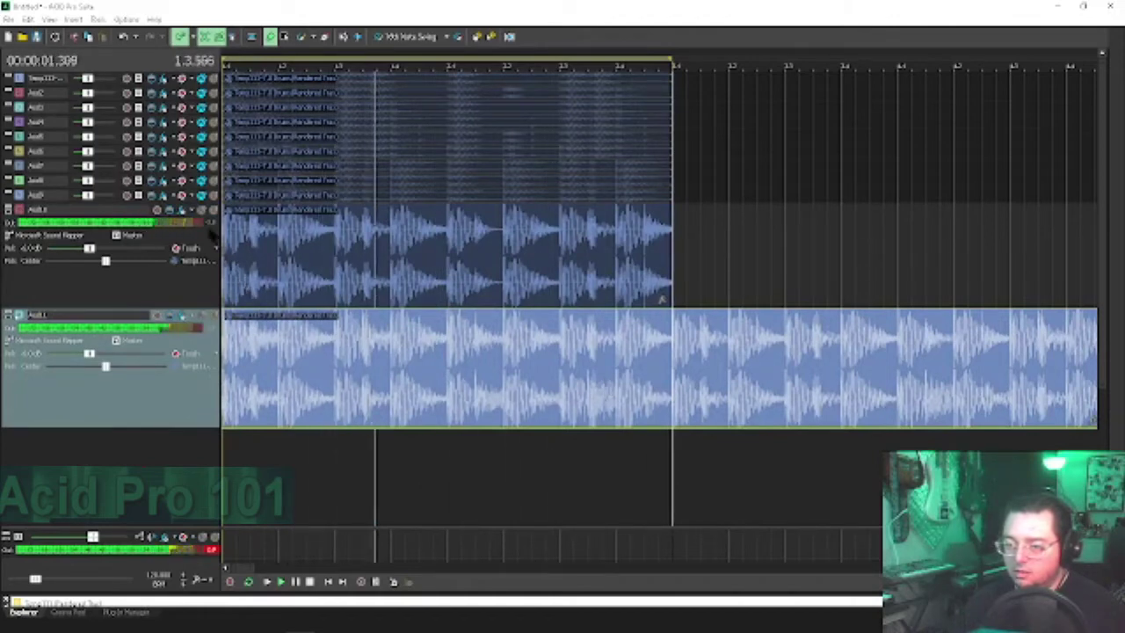
left_click(202, 211)
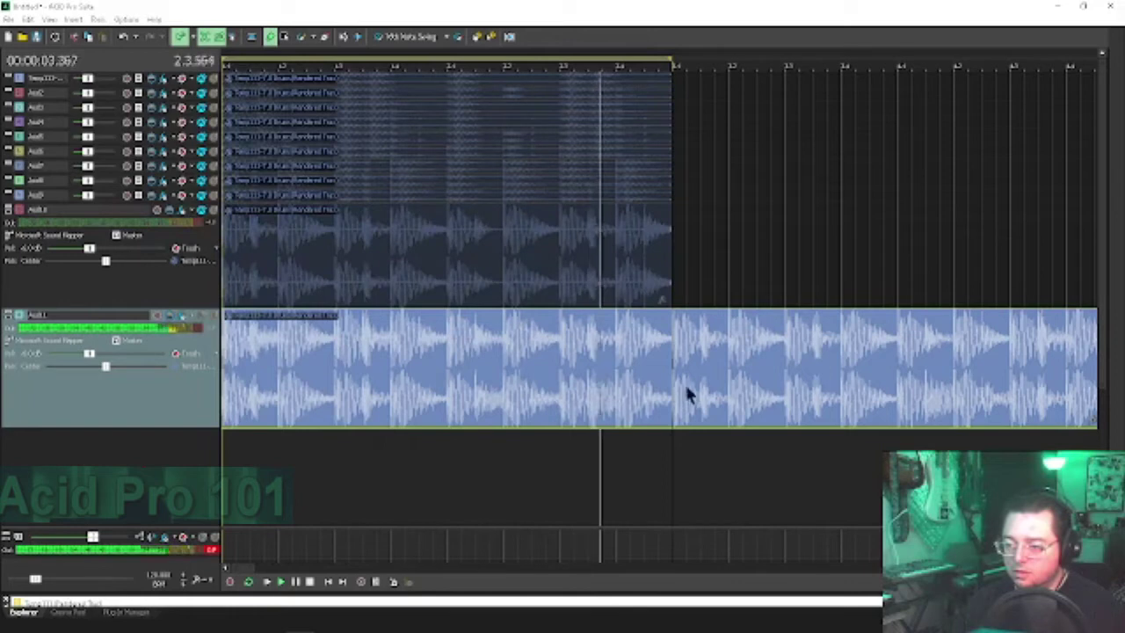
Step: Split the eleventh track's event at bar 3, move the remainder to a new, taller twelfth track at bar 1, and mute the eleventh track
key("s")
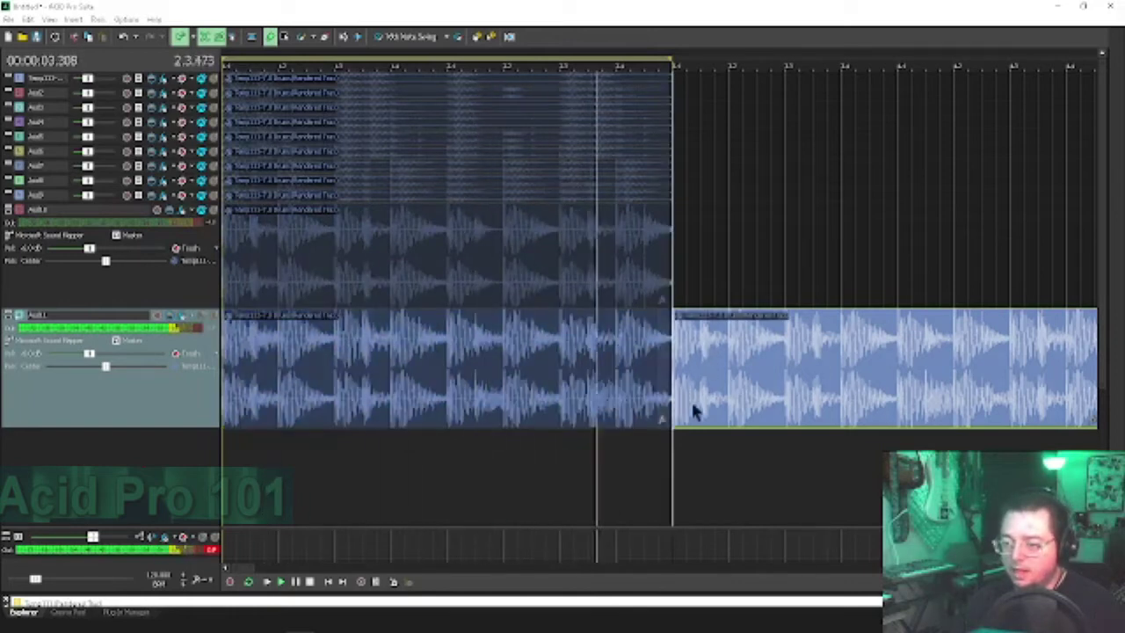
left_click_drag(695, 413, 272, 475)
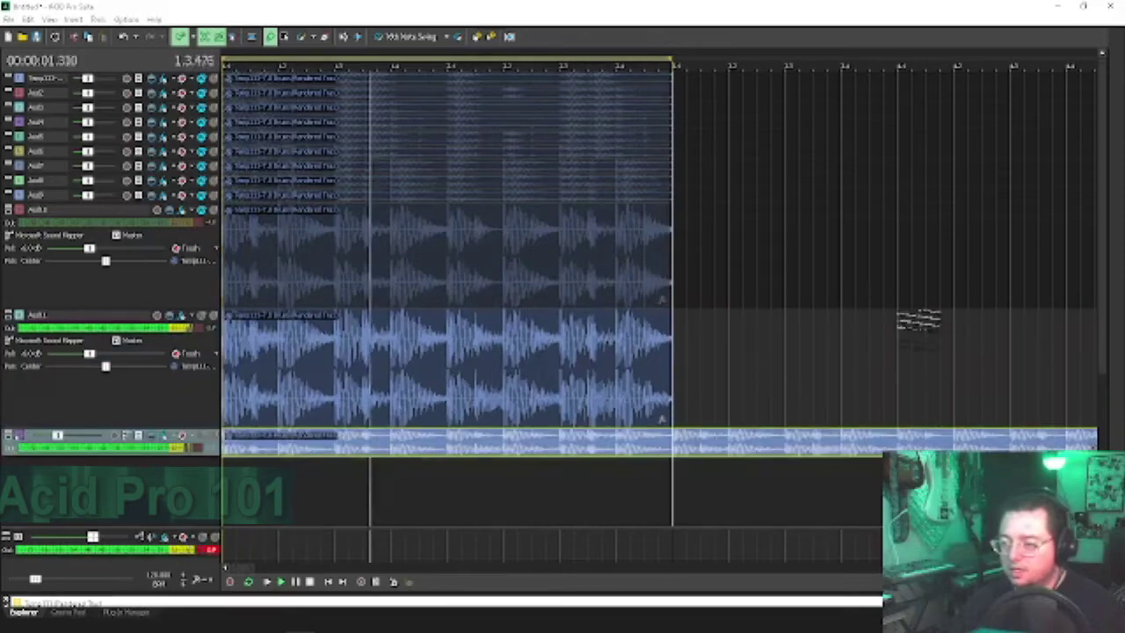
scroll(1103, 289, "down", 3)
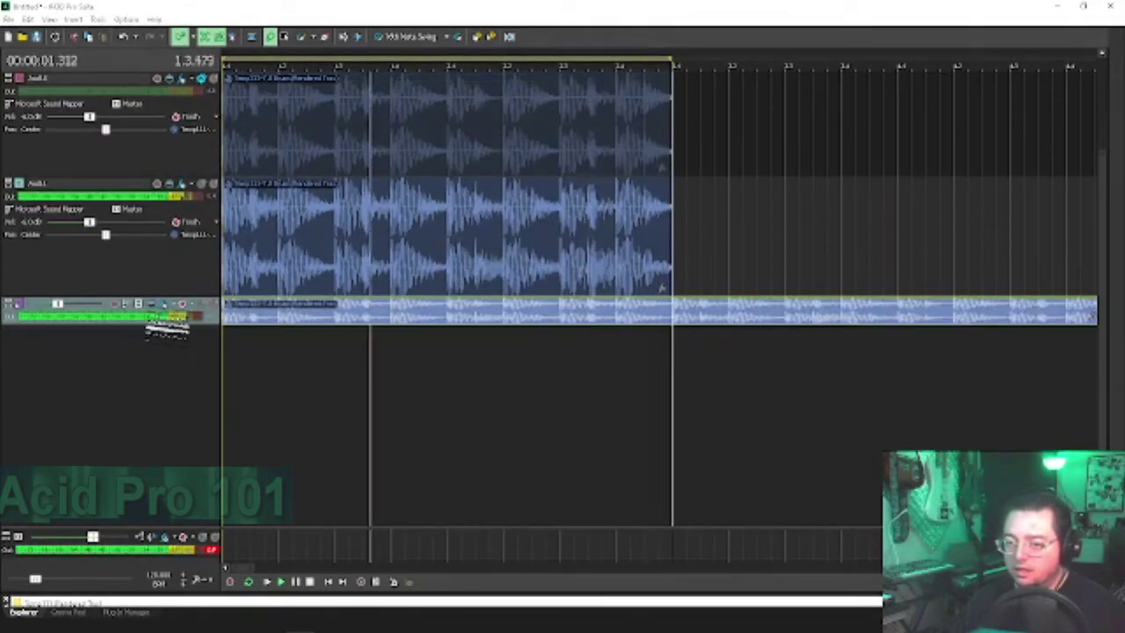
left_click_drag(167, 323, 155, 459)
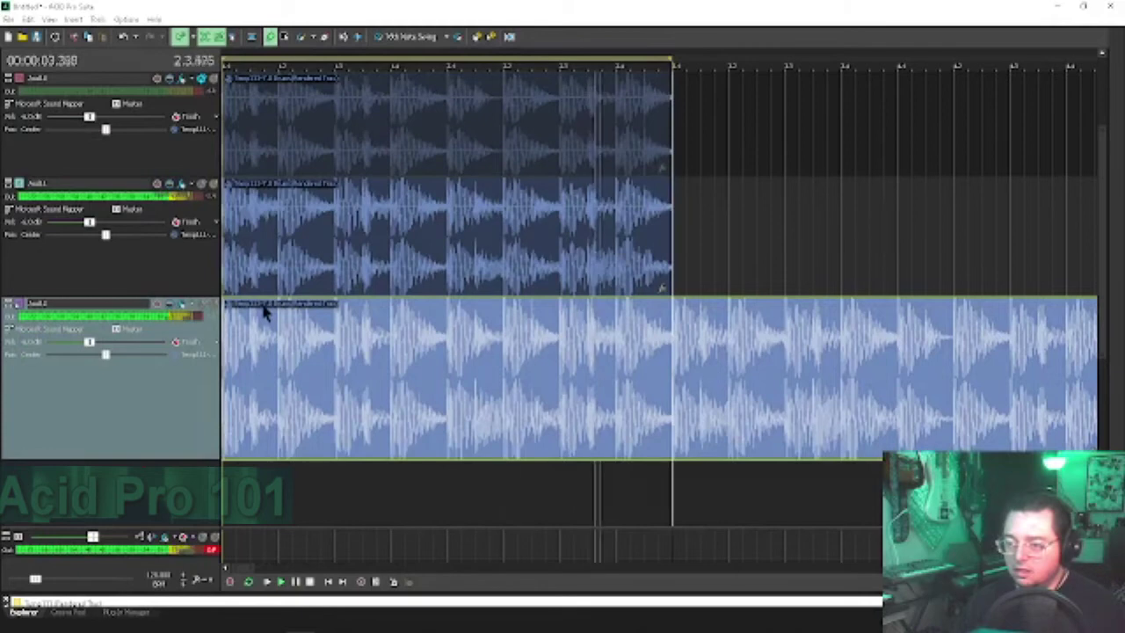
left_click(202, 185)
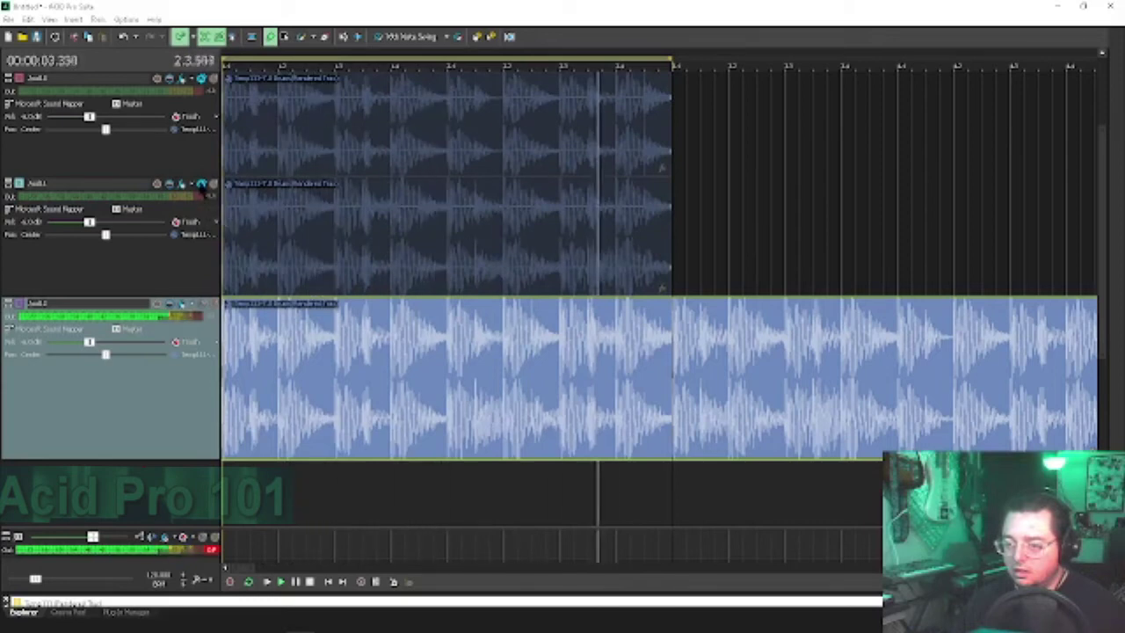
Step: Compare the eleventh and twelfth tracks during playback by alternating their mutes, leaving only the eleventh muted
left_click(201, 184)
left_click(202, 304)
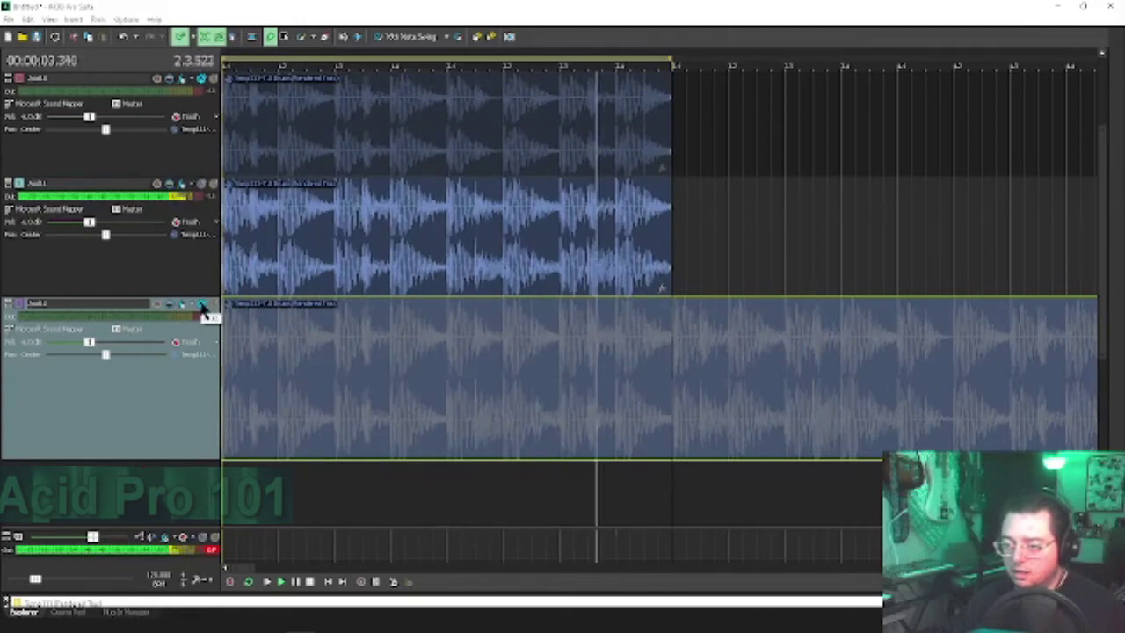
left_click(201, 304)
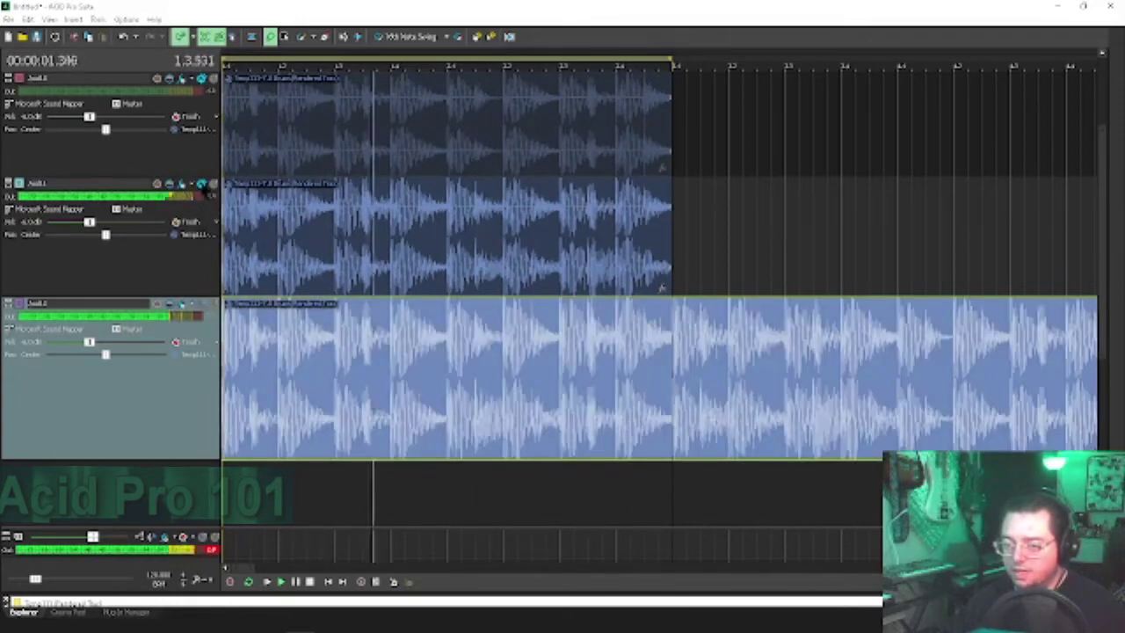
left_click(201, 184)
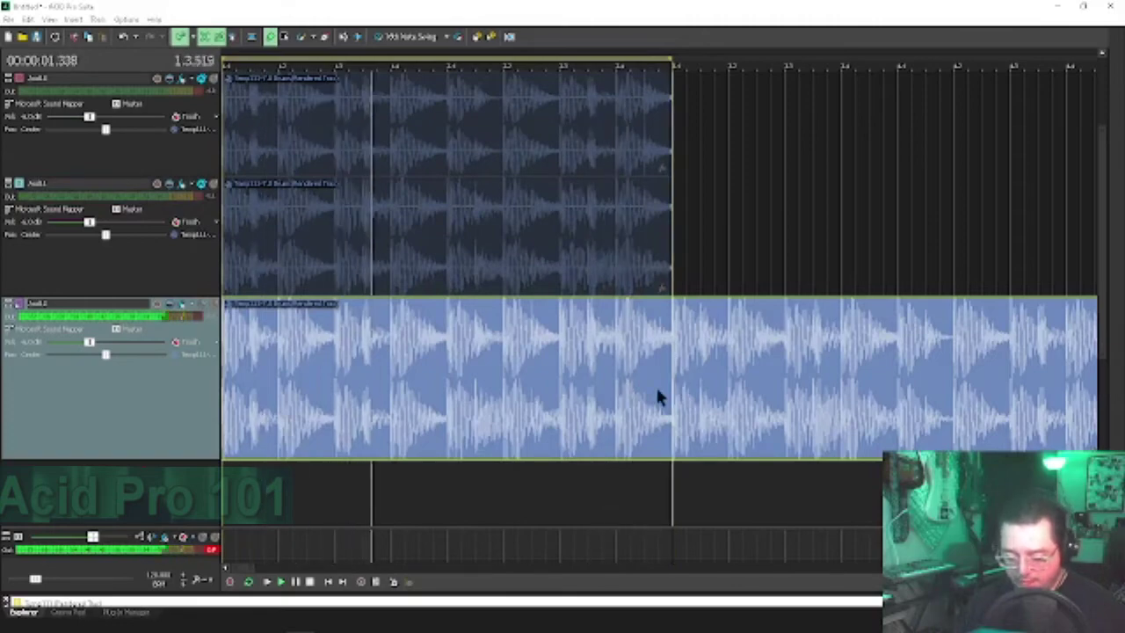
Step: Split the twelfth track's drum event at bar 3, and shrink the height of all tracks except the twelfth
key("s")
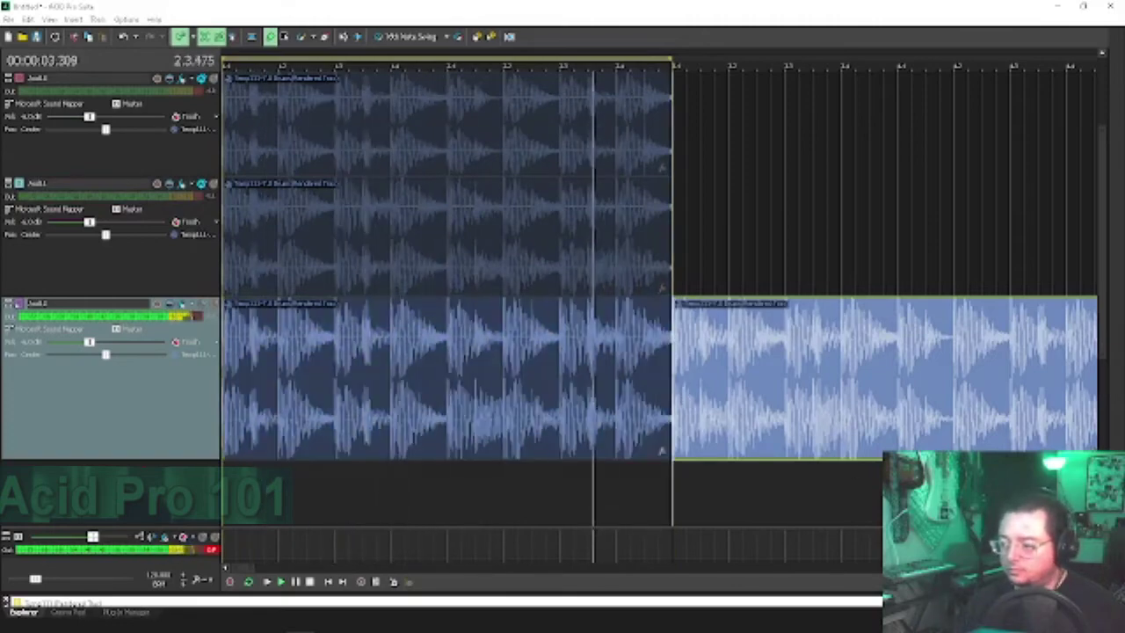
key("ctrl+shift+Down")
key("ctrl+shift+Down")
key("ctrl+shift+Down")
key("ctrl+shift+Down")
key("ctrl+shift+Down")
key("ctrl+shift+Down")
key("ctrl+shift+Down")
key("ctrl+shift+Down")
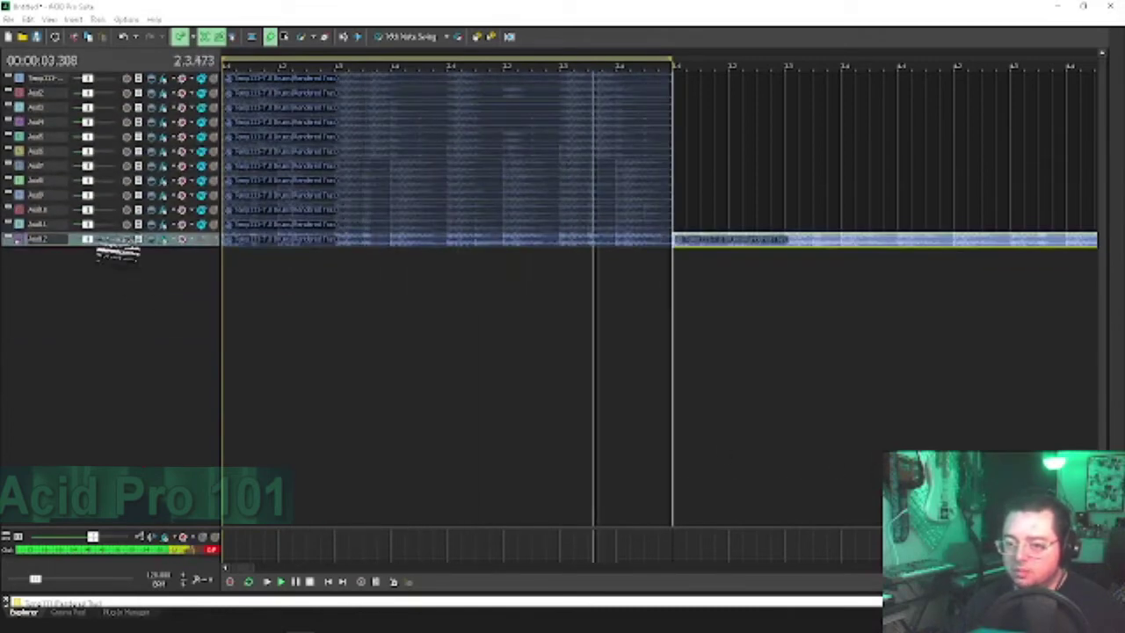
left_click_drag(114, 253, 114, 334)
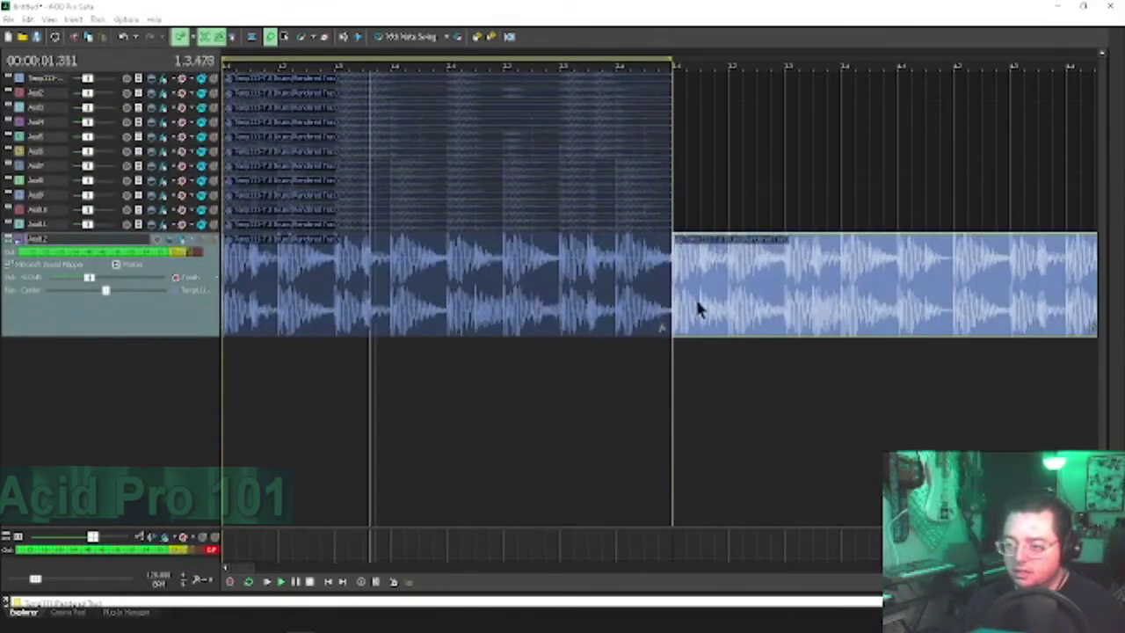
Step: Move the twelfth track's remainder to the start of a new, taller thirteenth track and mute the twelfth track
left_click_drag(718, 293, 273, 463)
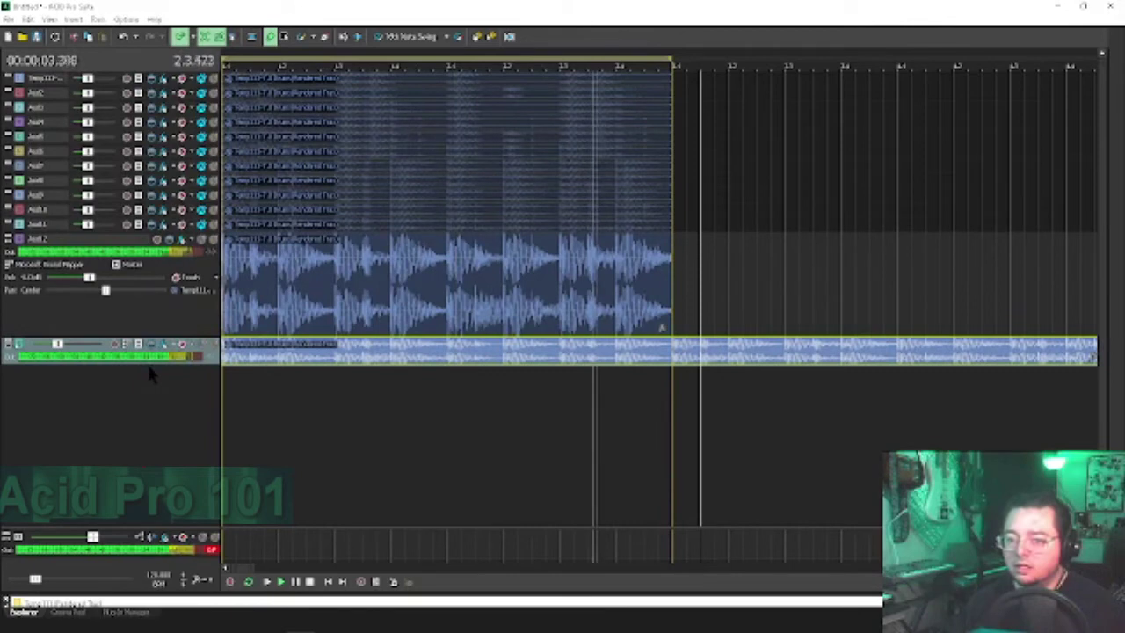
left_click_drag(158, 365, 148, 461)
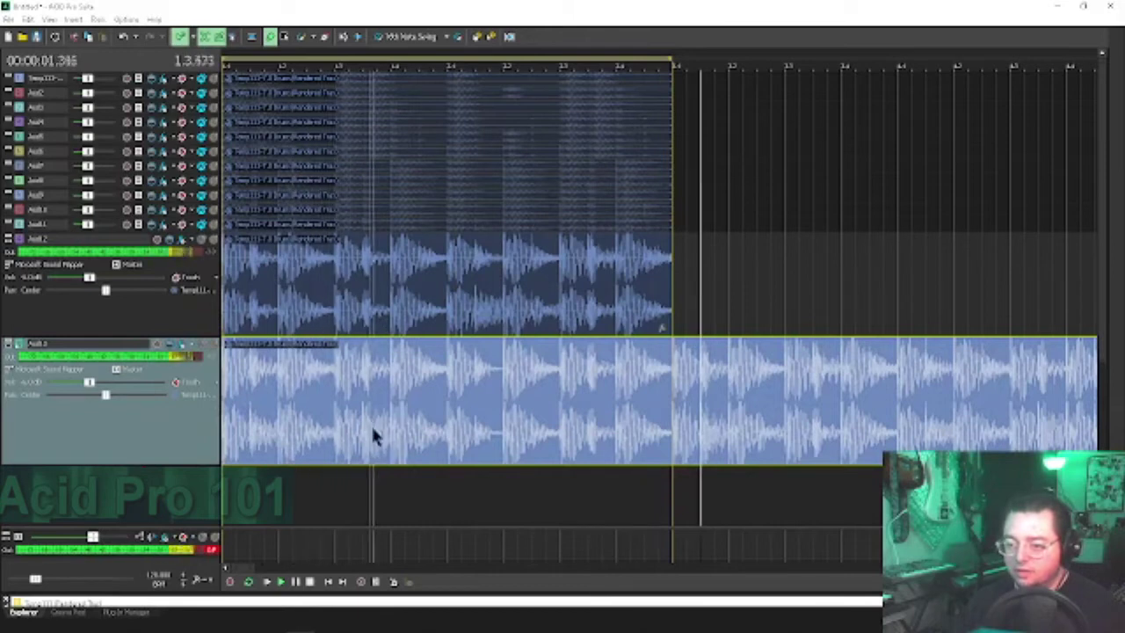
left_click(201, 244)
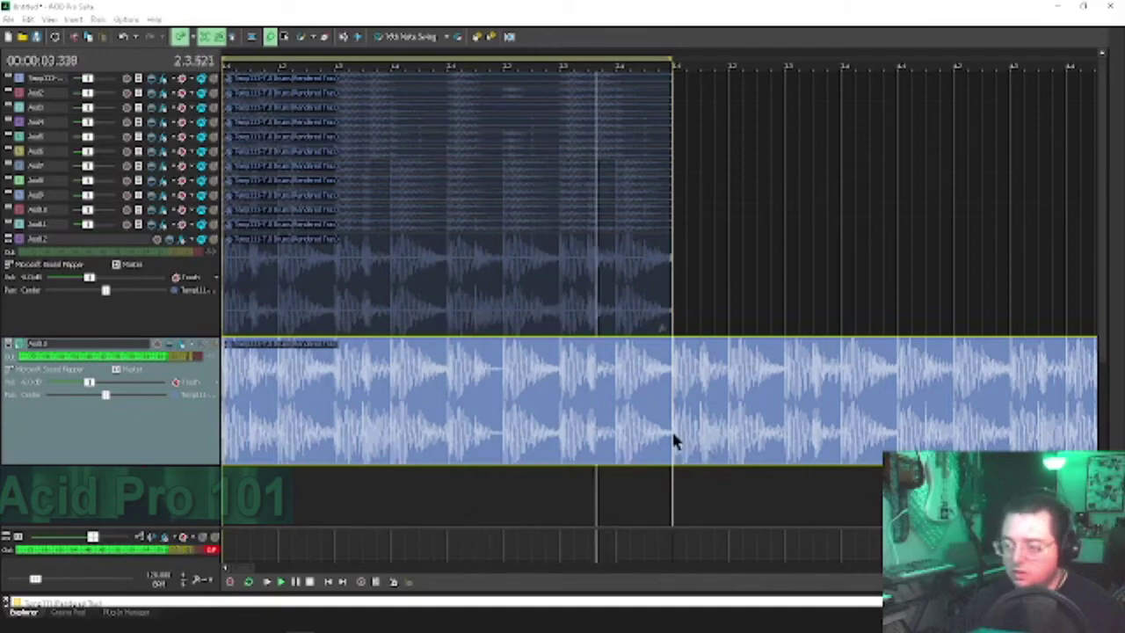
Step: Split the thirteenth track's drum event at bar 3
key("s")
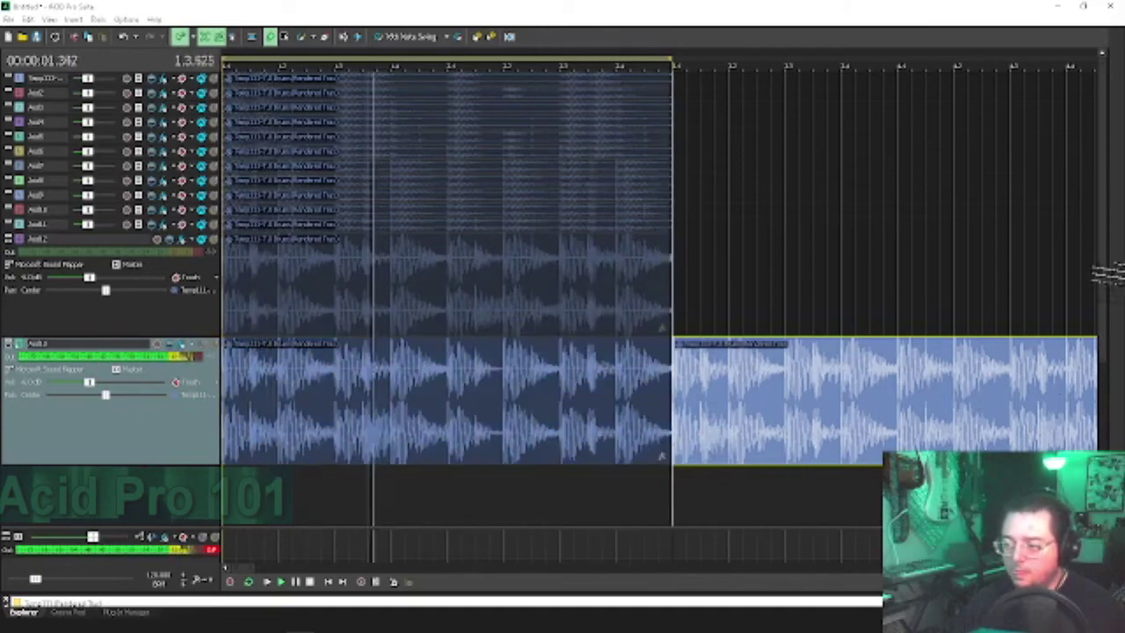
left_click_drag(1103, 281, 1102, 392)
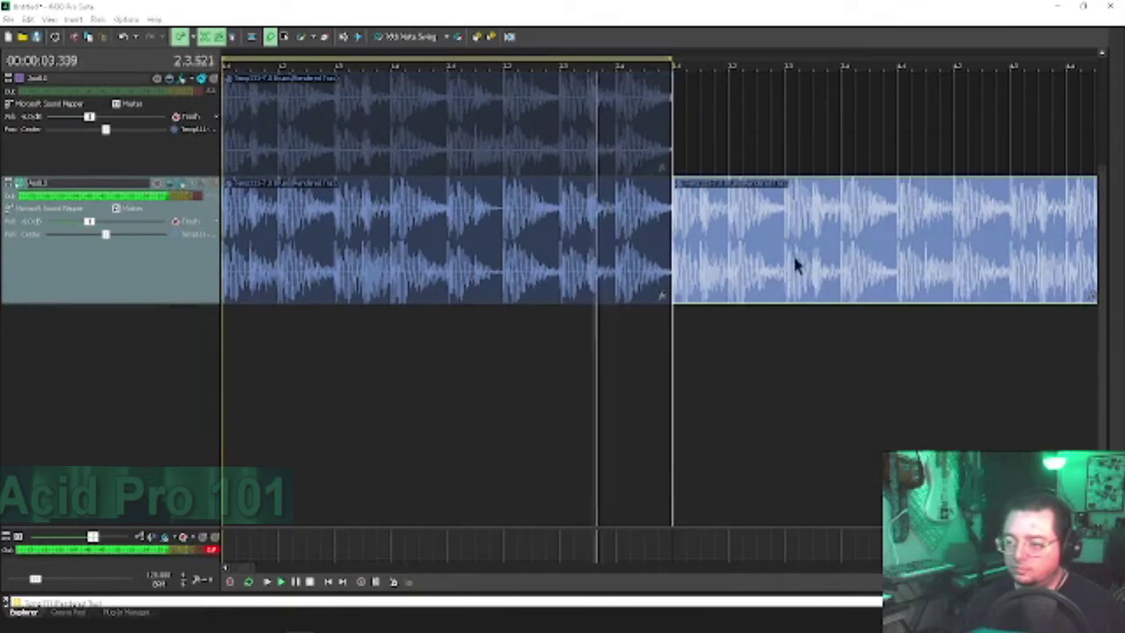
Step: Move the thirteenth track's remainder to bar 1 of a new, taller fourteenth track and split it at bar 3
left_click_drag(794, 261, 321, 444)
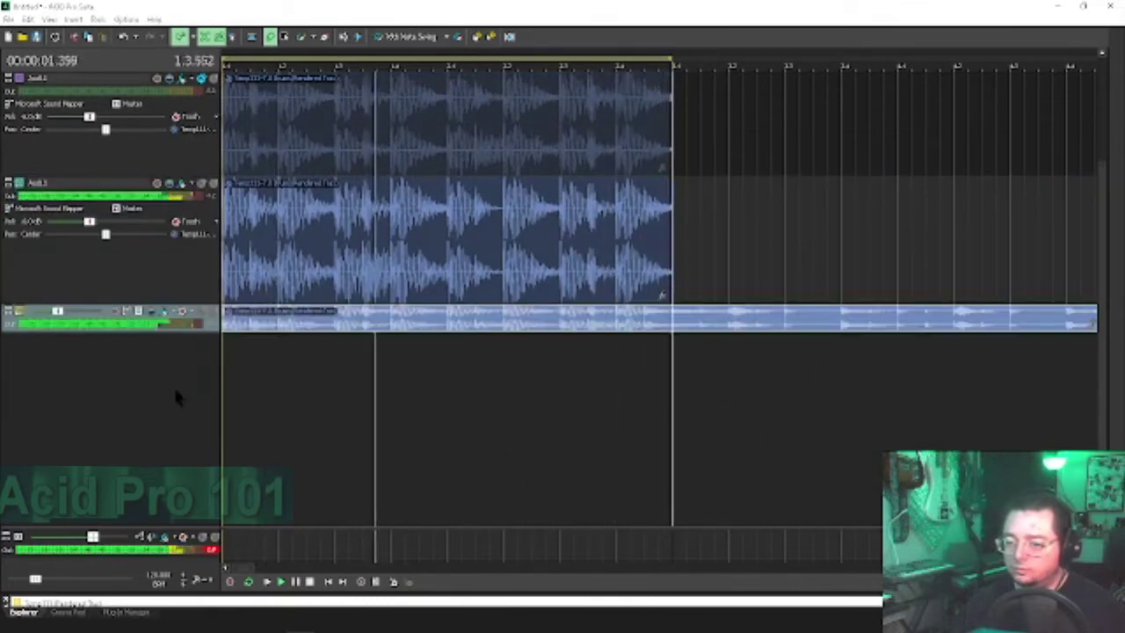
left_click_drag(176, 329, 173, 425)
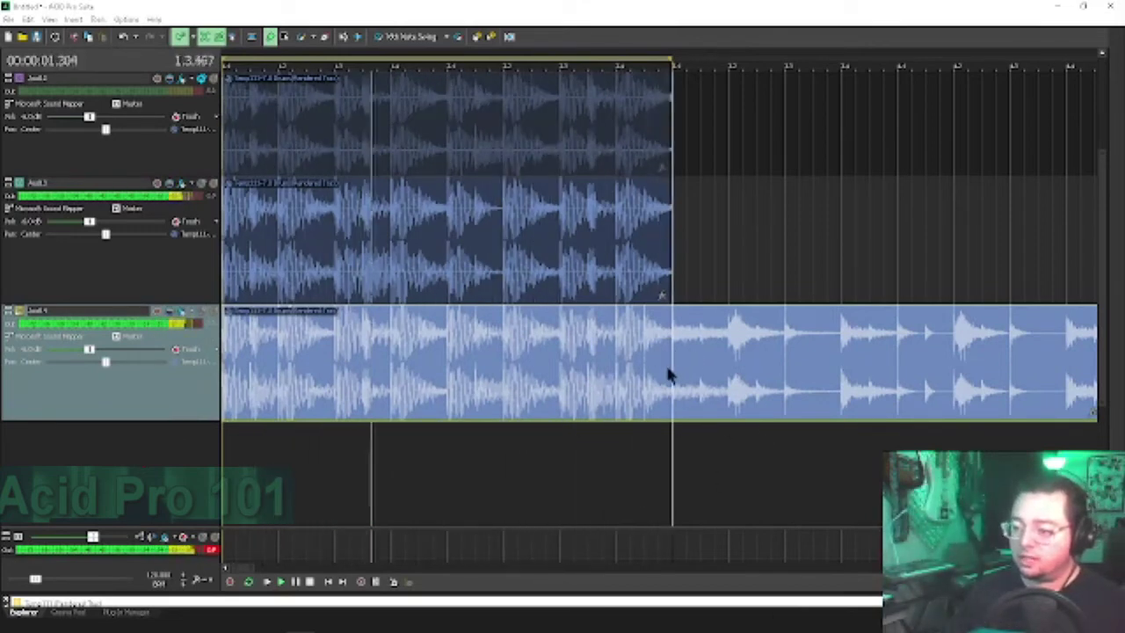
key("s")
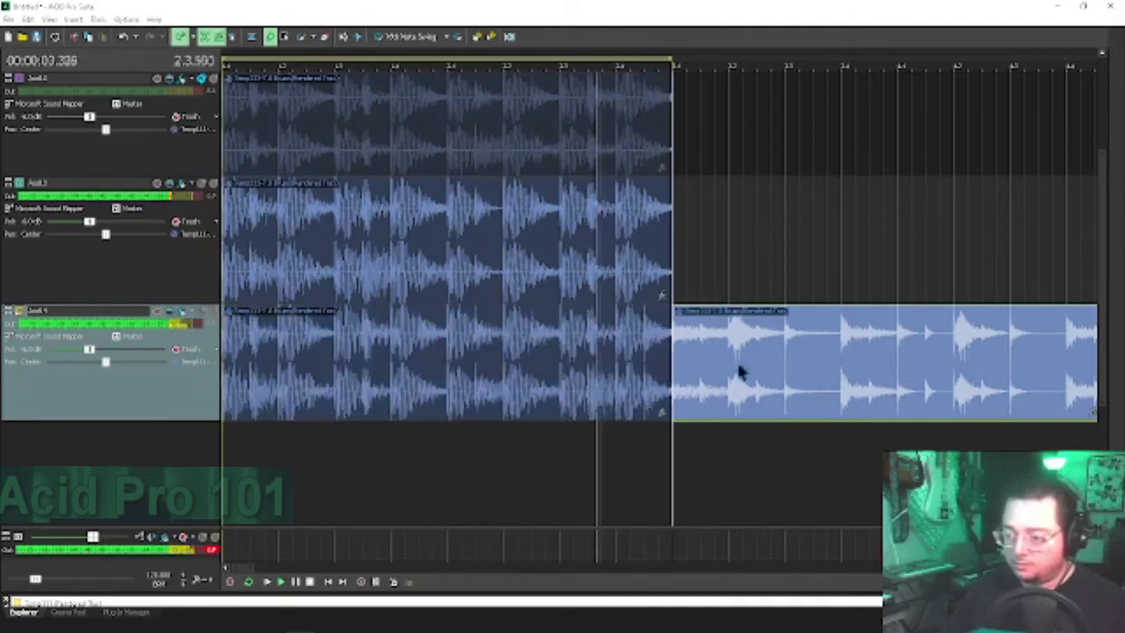
Step: Move the fourteenth track's remainder to bar 1 of a new, taller fifteenth track
left_click_drag(740, 373, 290, 543)
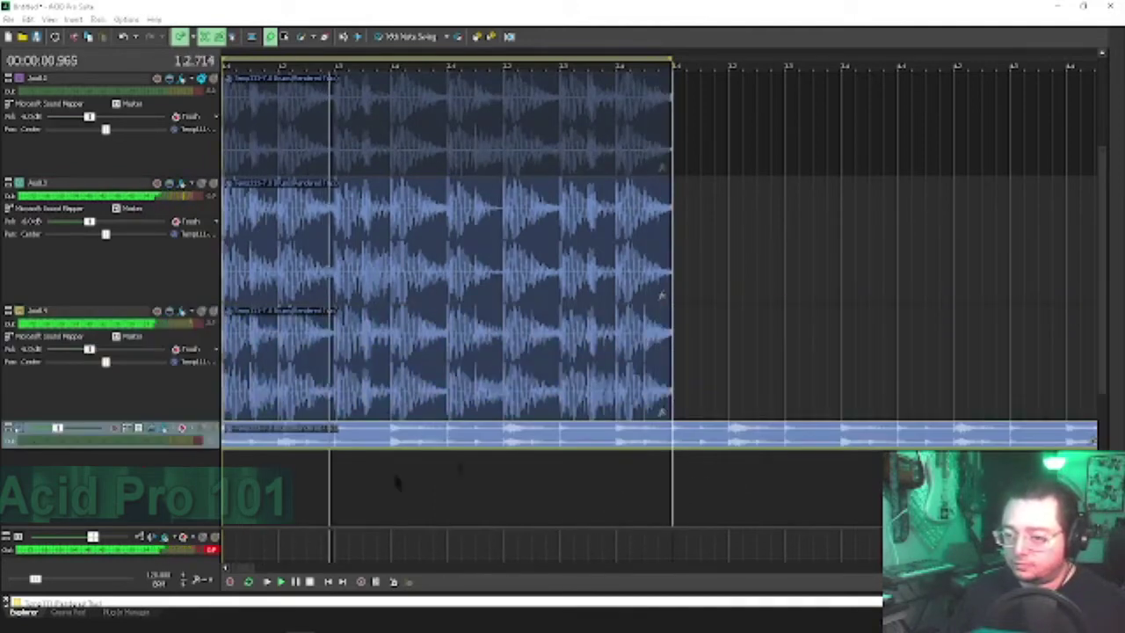
scroll(1103, 300, "down", 2)
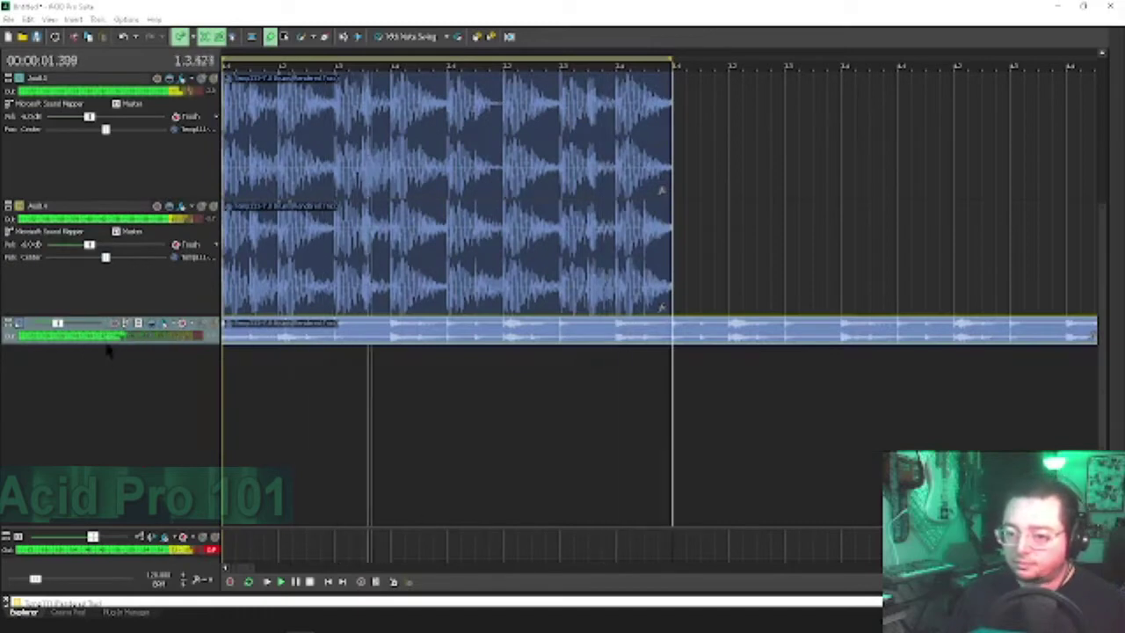
left_click_drag(104, 351, 97, 455)
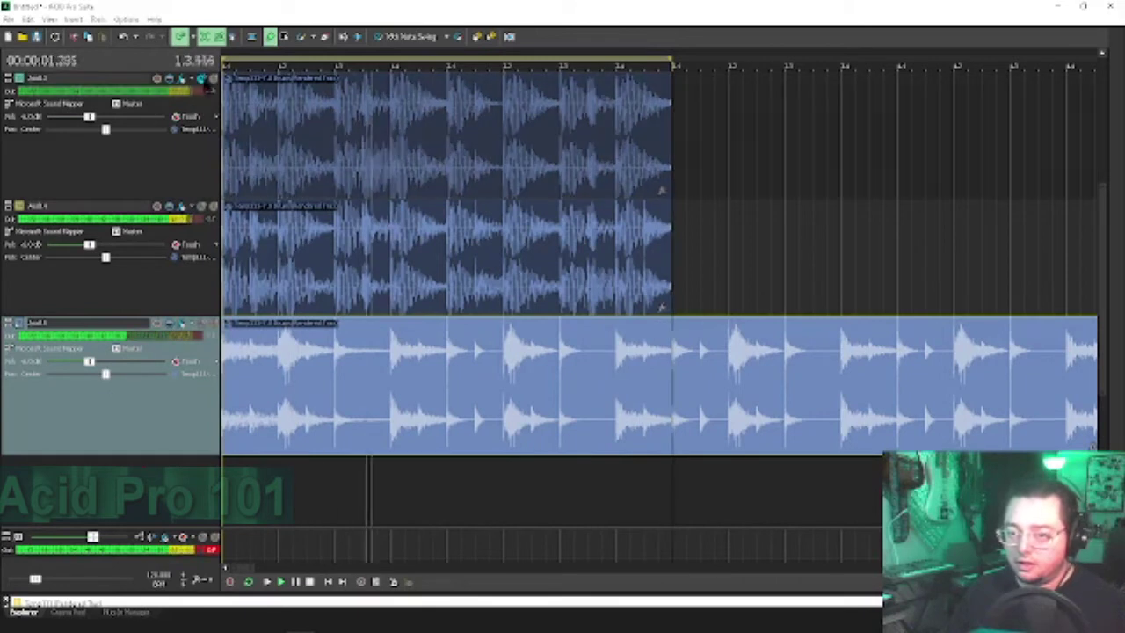
Step: Mute the thirteenth and fourteenth tracks and split the fifteenth track's drum event at bar 3
left_click(201, 79)
left_click(201, 206)
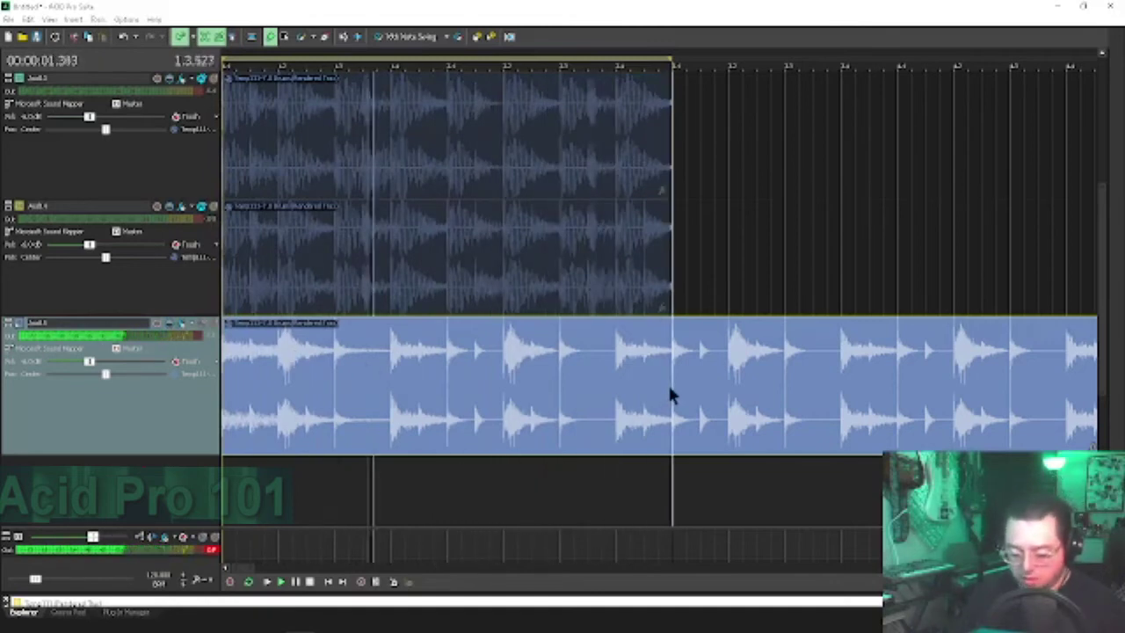
key("s")
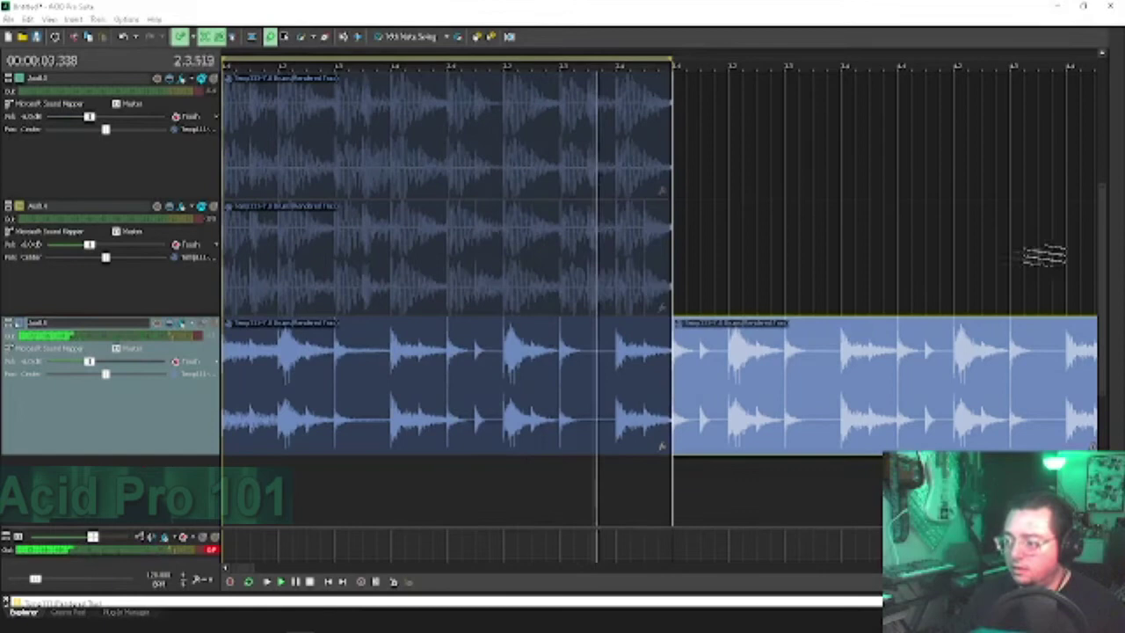
Step: Move the fifteenth track's remainder to bar 1 of a new, taller sixteenth track
left_click_drag(1103, 265, 1099, 394)
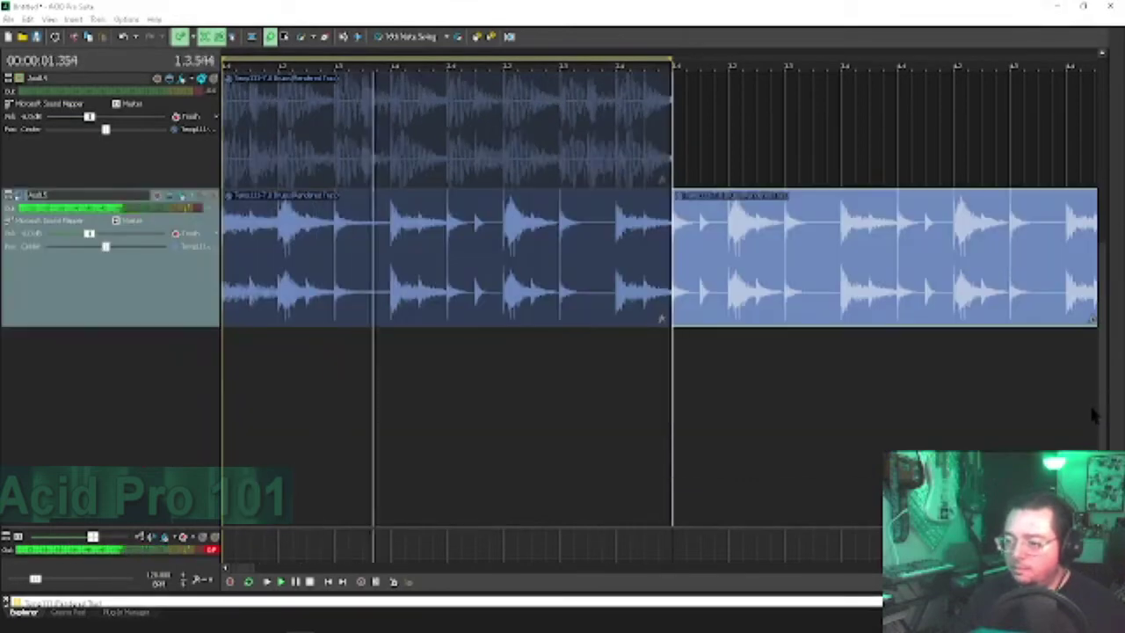
left_click_drag(770, 296, 290, 513)
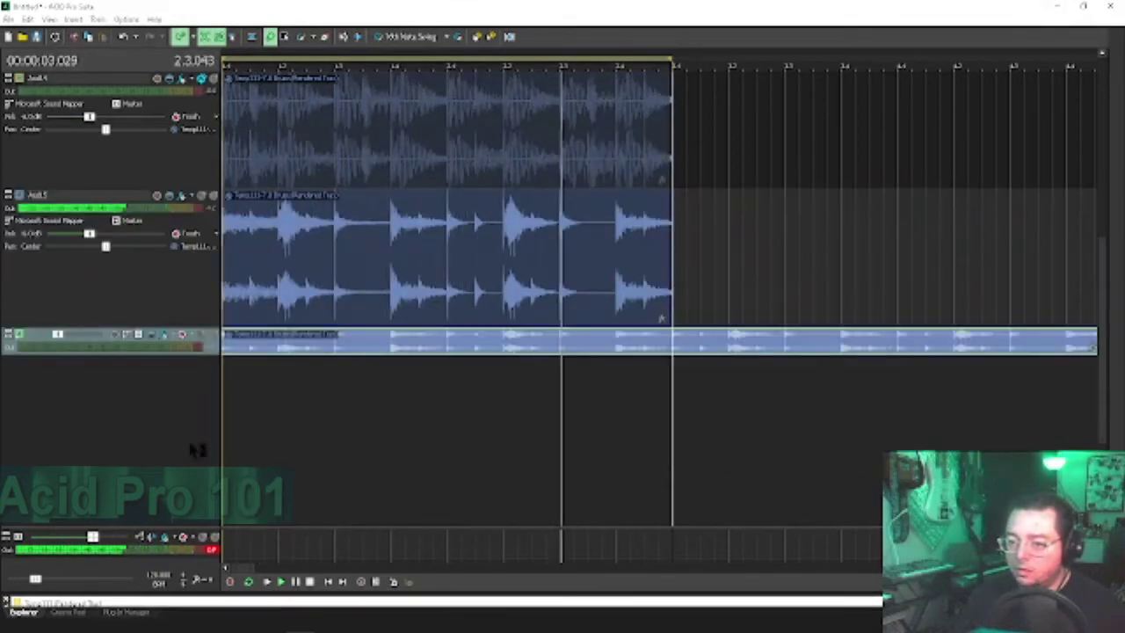
left_click_drag(162, 369, 164, 467)
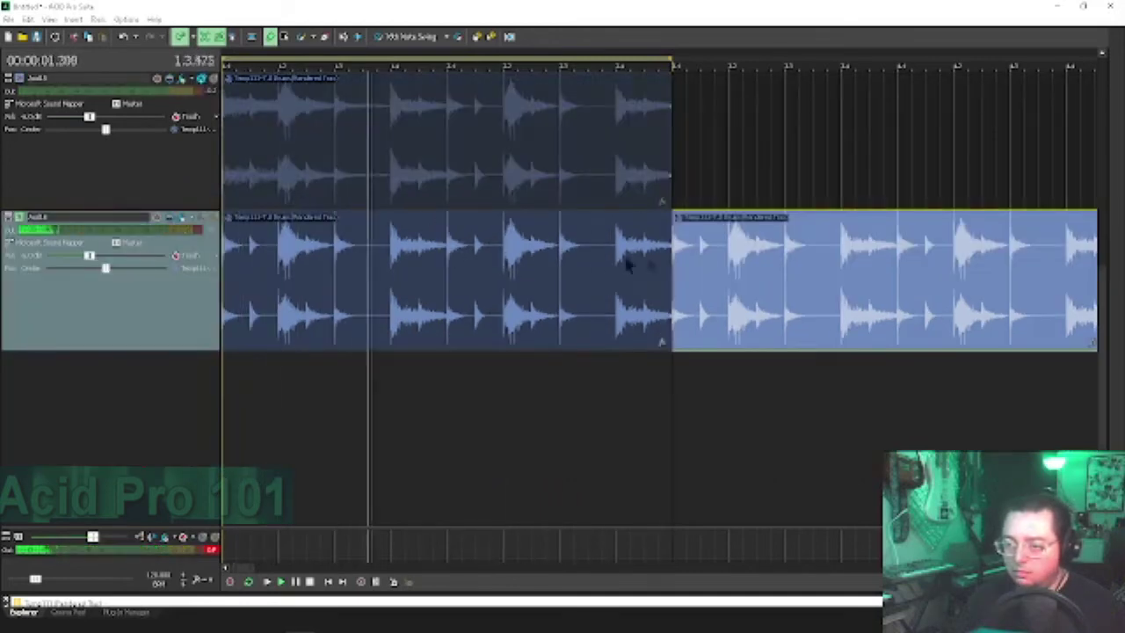
Step: Move the sixteenth track's remainder to a new, taller seventeenth track and trim its two repeated opening bars so the new pattern starts at bar 1
left_click_drag(748, 264, 264, 451)
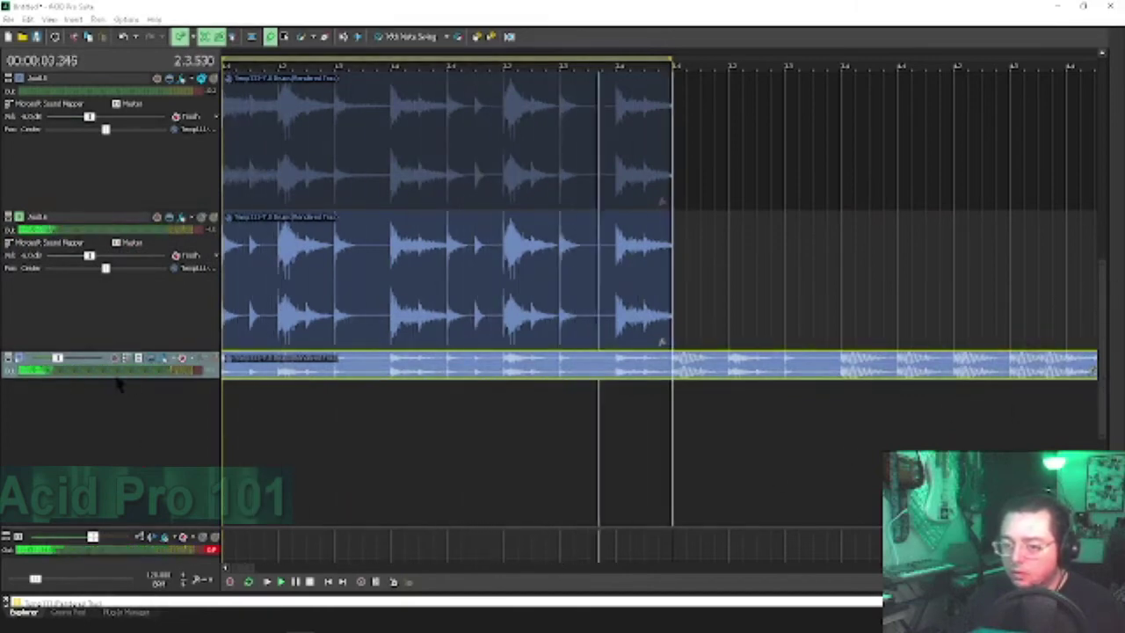
left_click_drag(113, 381, 114, 499)
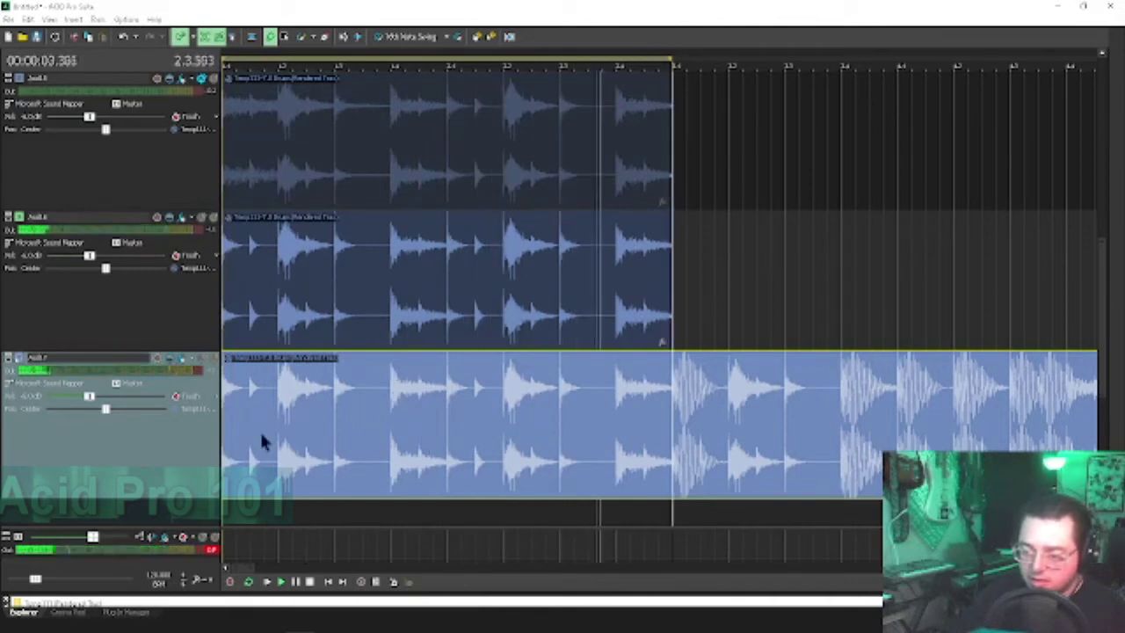
left_click_drag(226, 409, 244, 426)
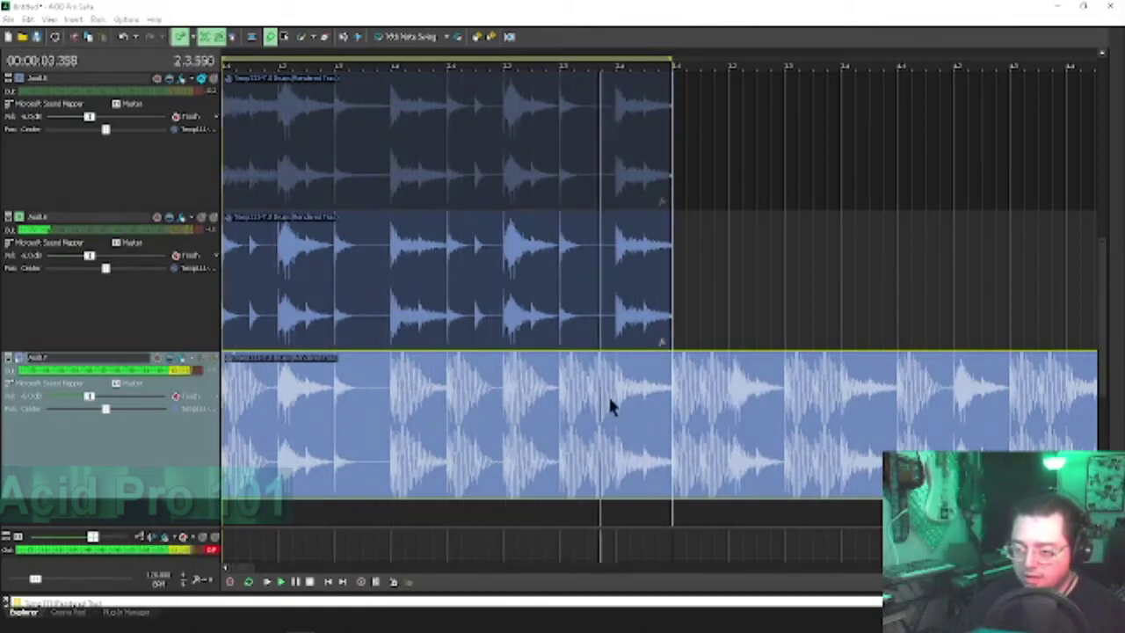
Step: Split the seventeenth track's drum event at bar 3 and mute the sixteenth track
key("s")
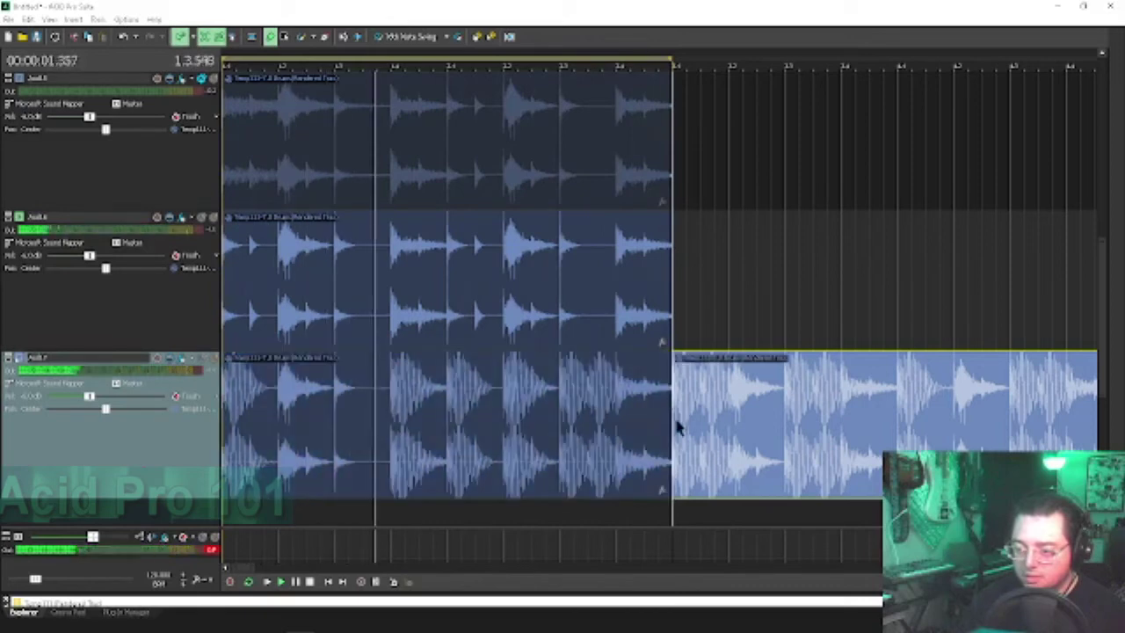
left_click(202, 219)
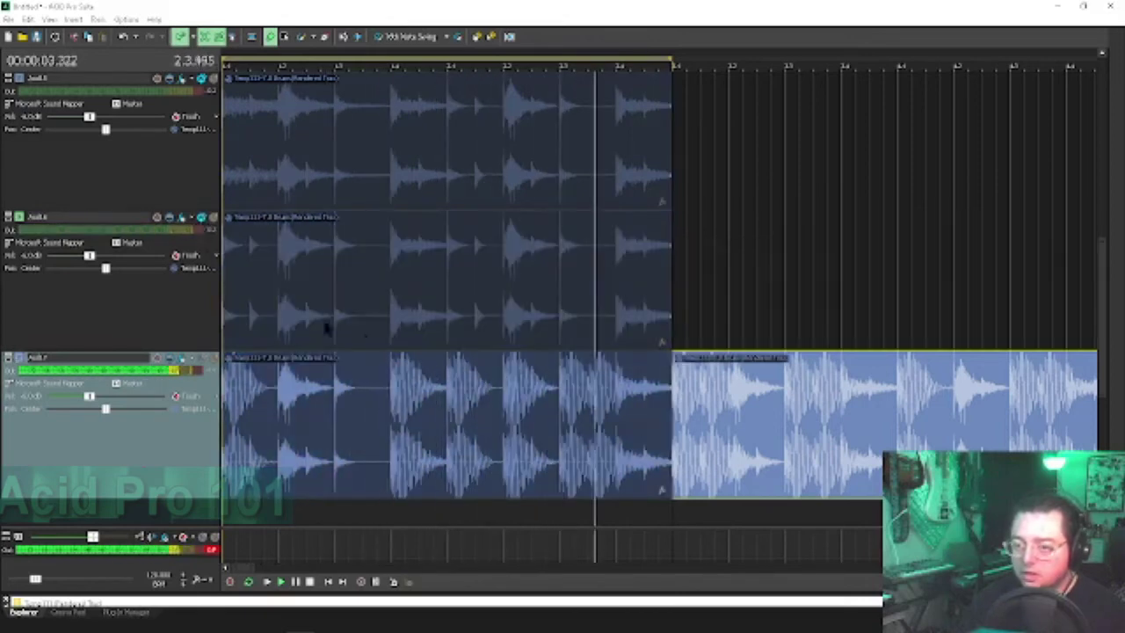
Step: Move the seventeenth track's remainder to bar 1 of a new, taller eighteenth track and mute the seventeenth track
left_click_drag(1104, 268, 1100, 422)
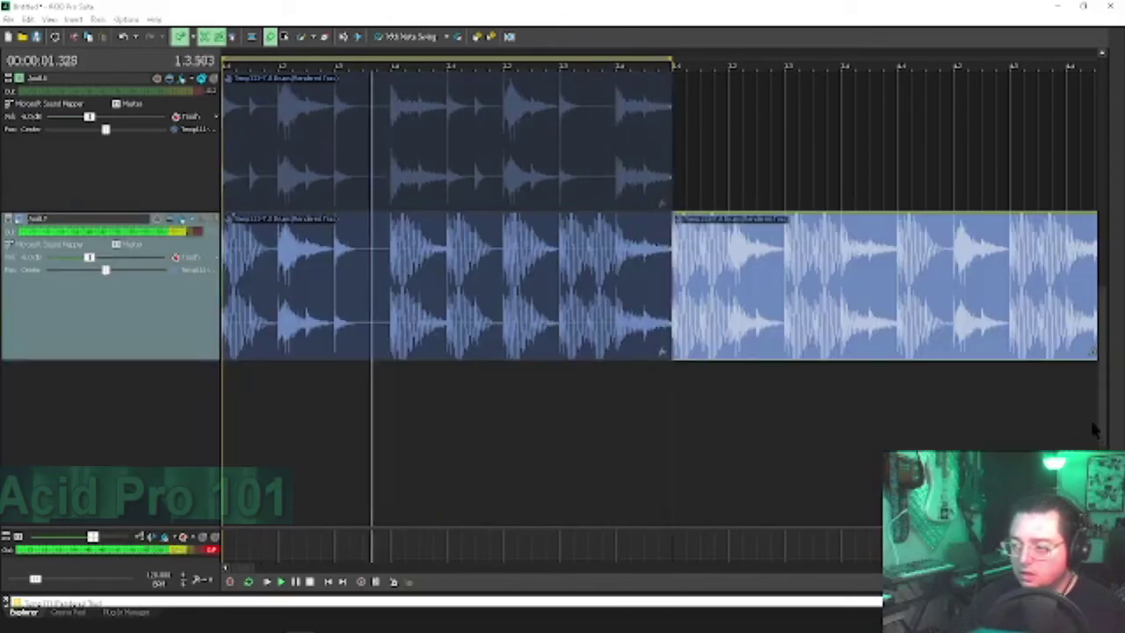
left_click_drag(747, 319, 258, 547)
left_click_drag(180, 391, 181, 493)
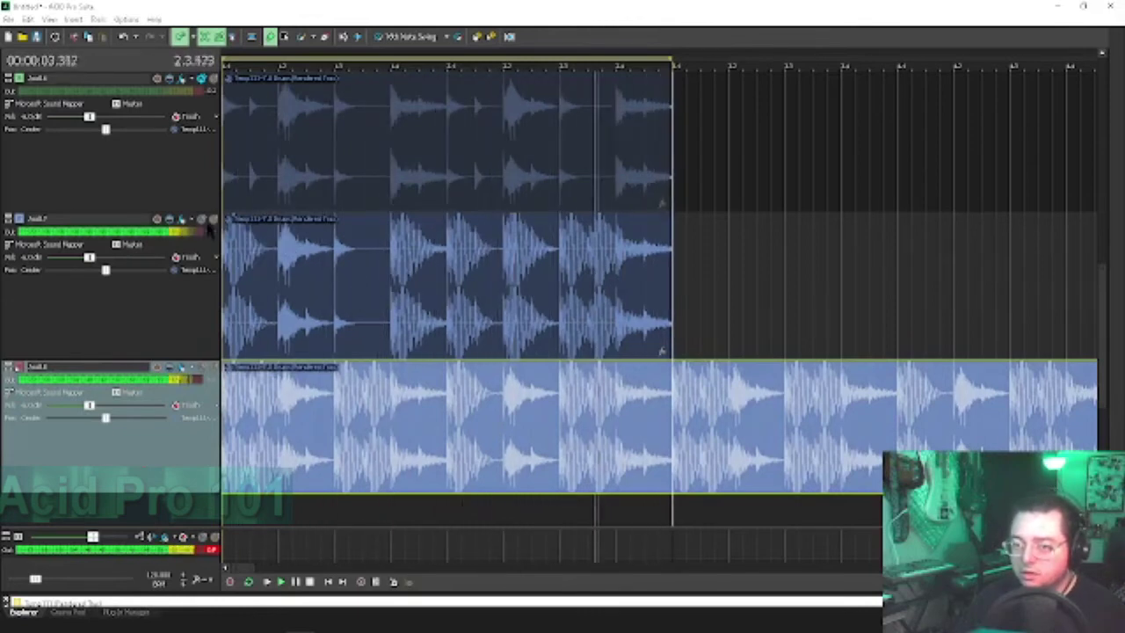
left_click(372, 389)
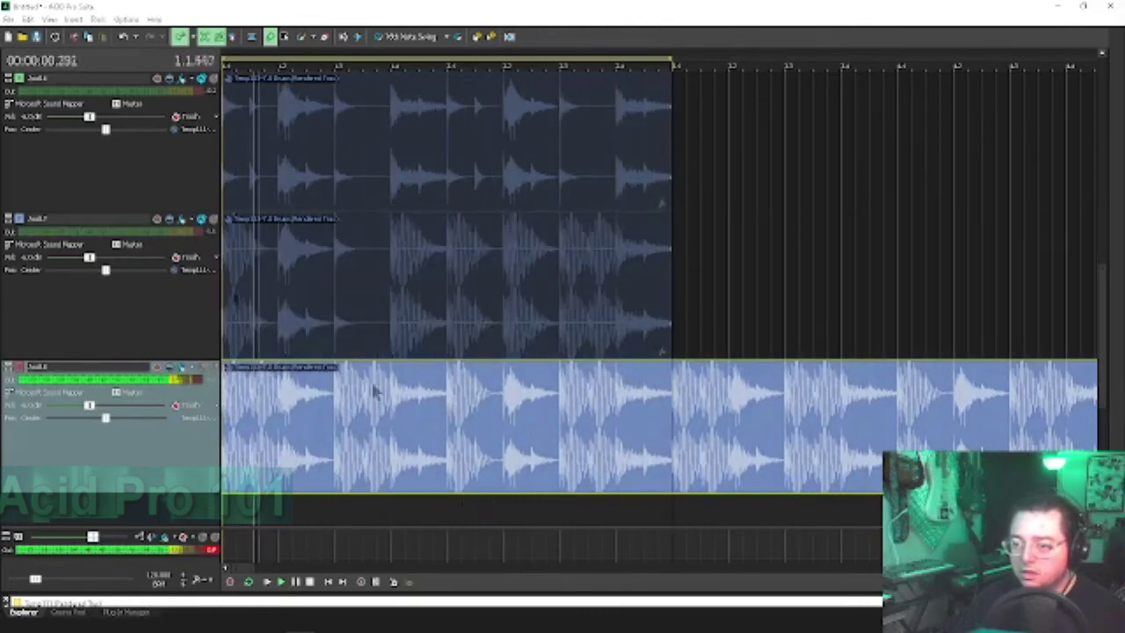
Step: Split the eighteenth track's drum event at bar 3 and move the remainder to bar 1 of a new, taller nineteenth track
left_click(672, 428)
key("s")
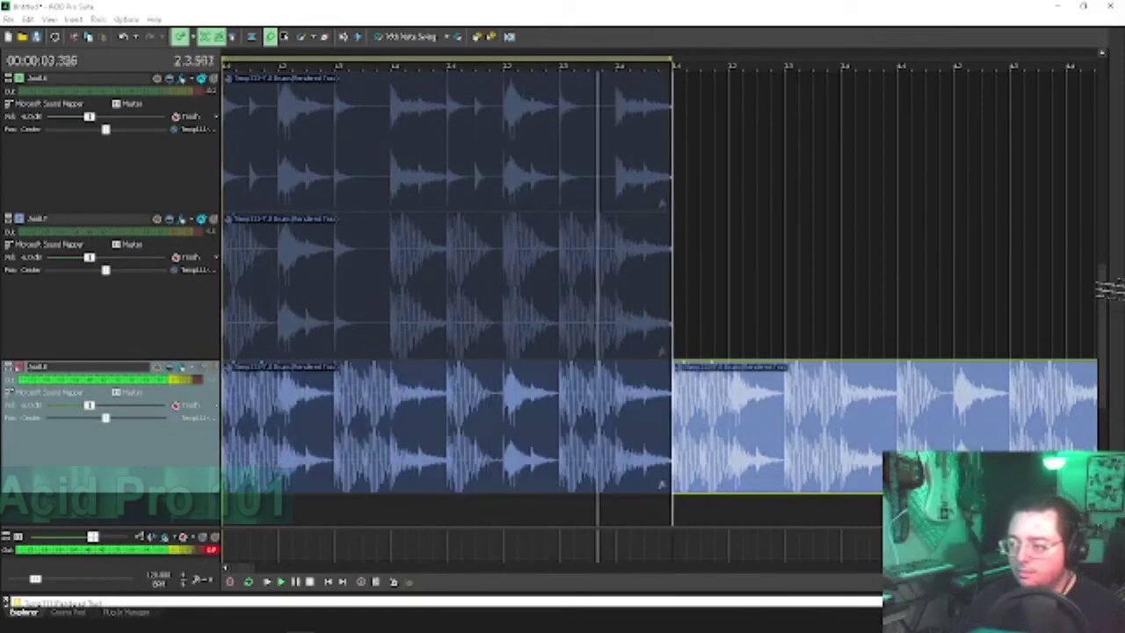
left_click_drag(1104, 292, 1104, 446)
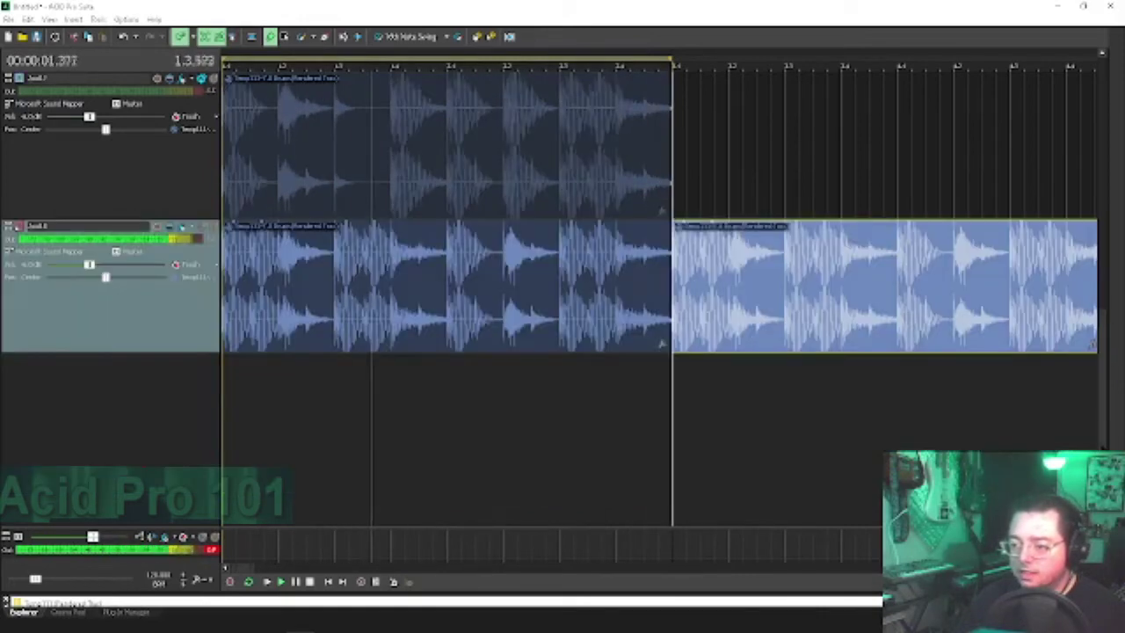
left_click_drag(766, 338, 327, 520)
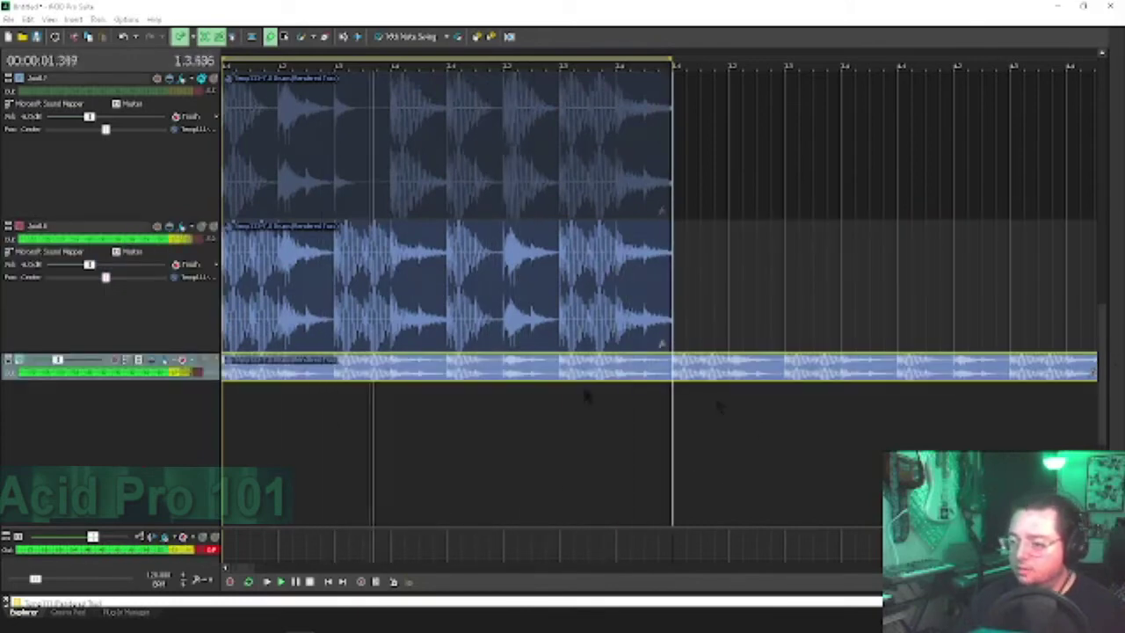
left_click_drag(125, 381, 126, 471)
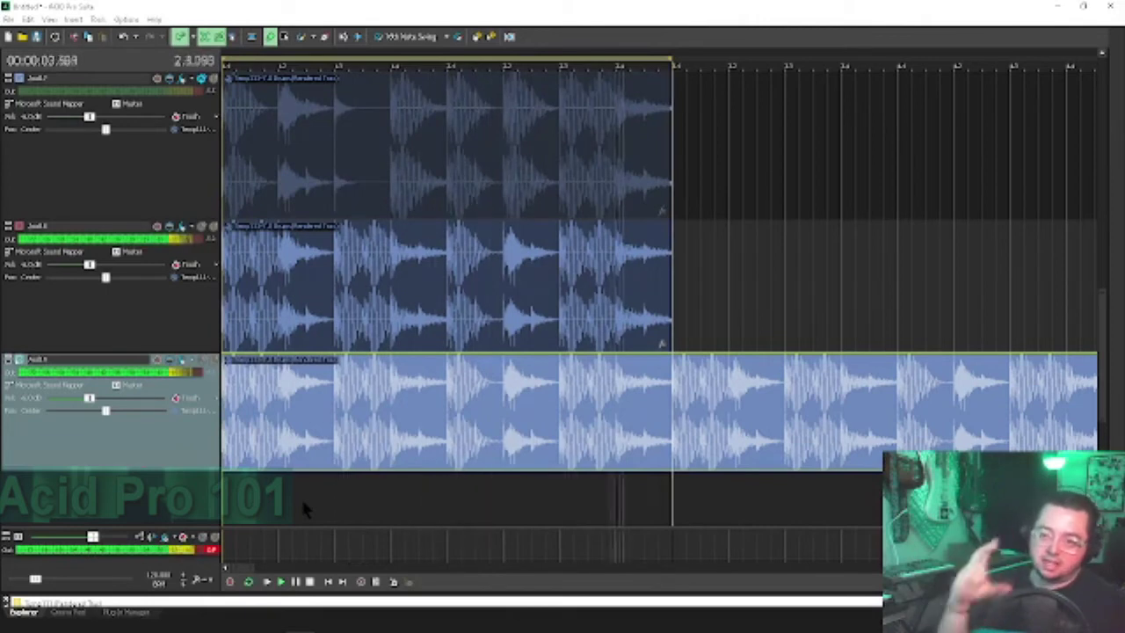
Step: Trim the repeated sections off the start of the nineteenth track's event, shifting the rest back to bar 1 each time, until a new pattern leads
left_click_drag(305, 404, 261, 442)
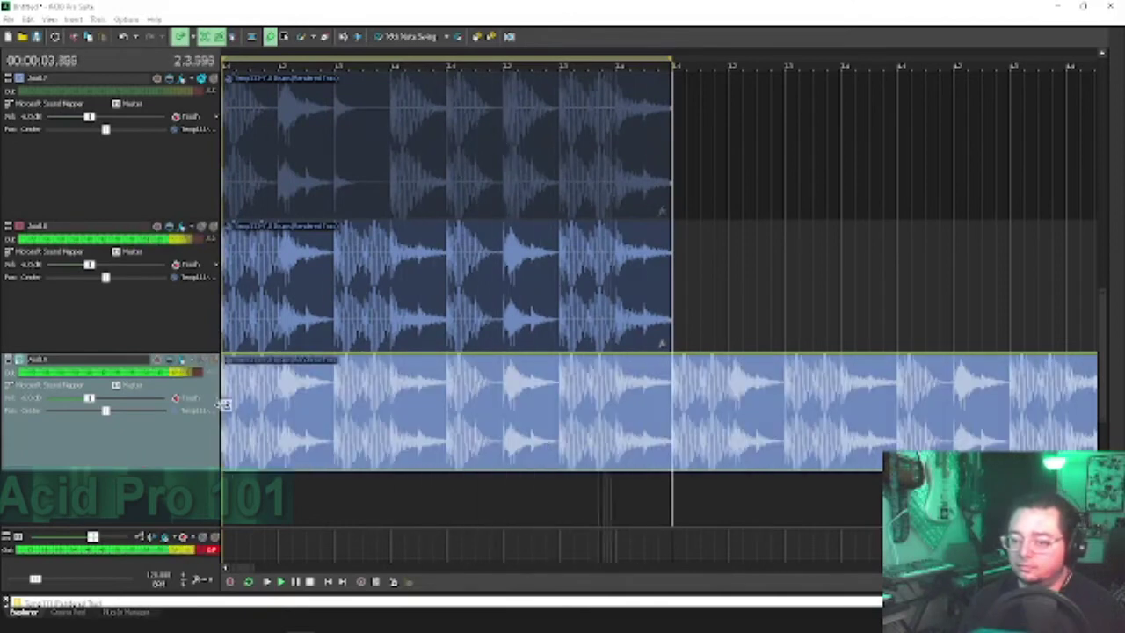
left_click_drag(225, 398, 245, 459)
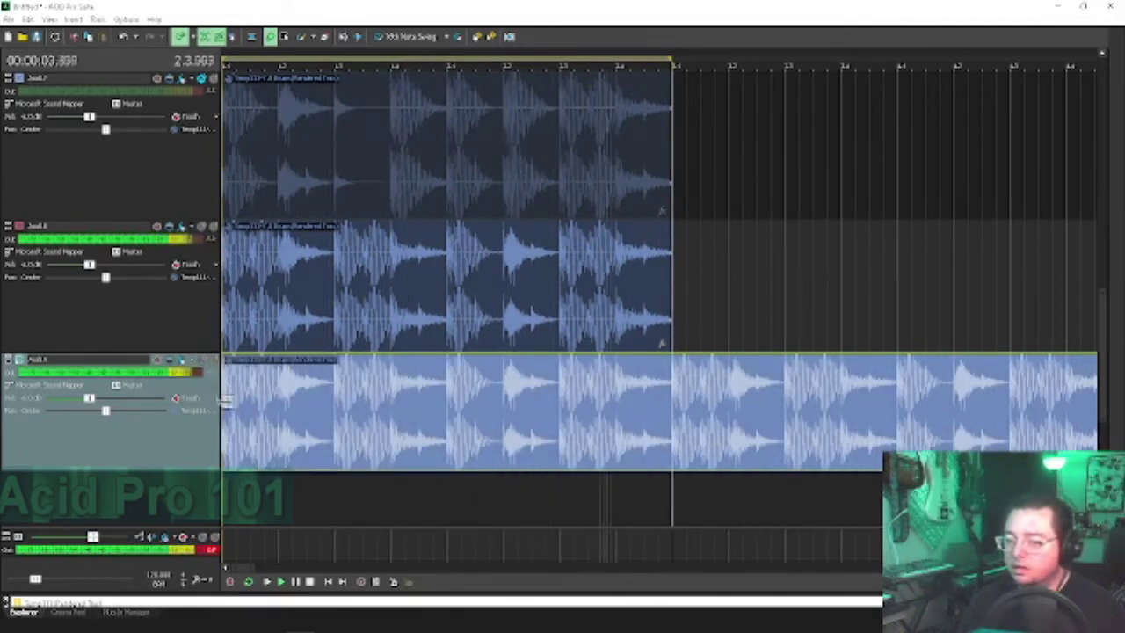
left_click_drag(225, 400, 230, 425)
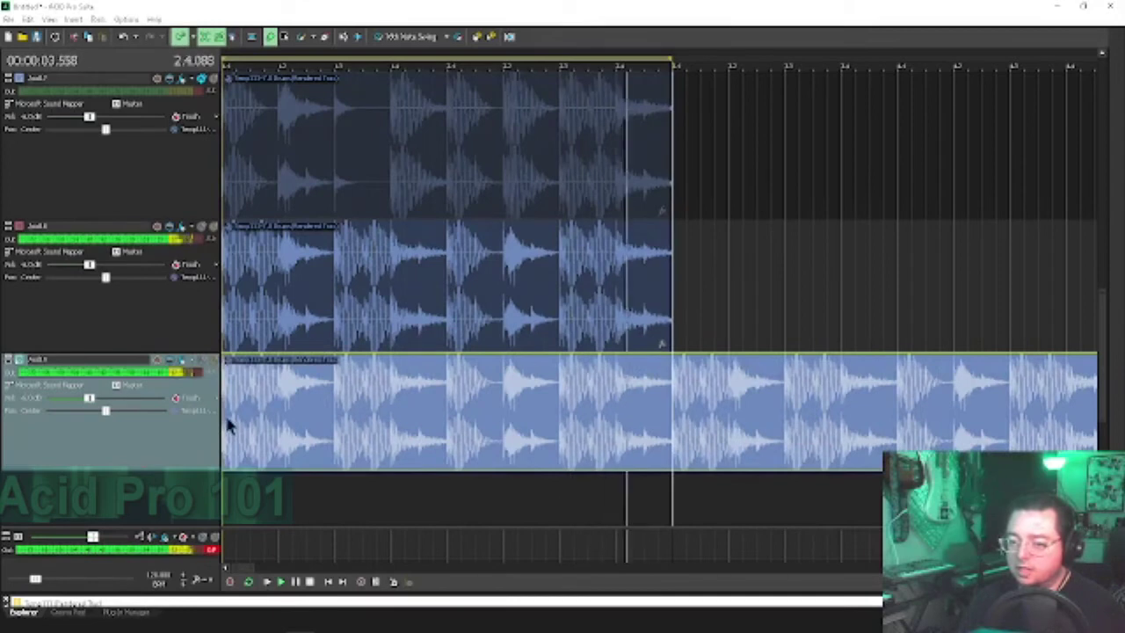
left_click_drag(225, 404, 475, 409)
left_click_drag(404, 433, 241, 432)
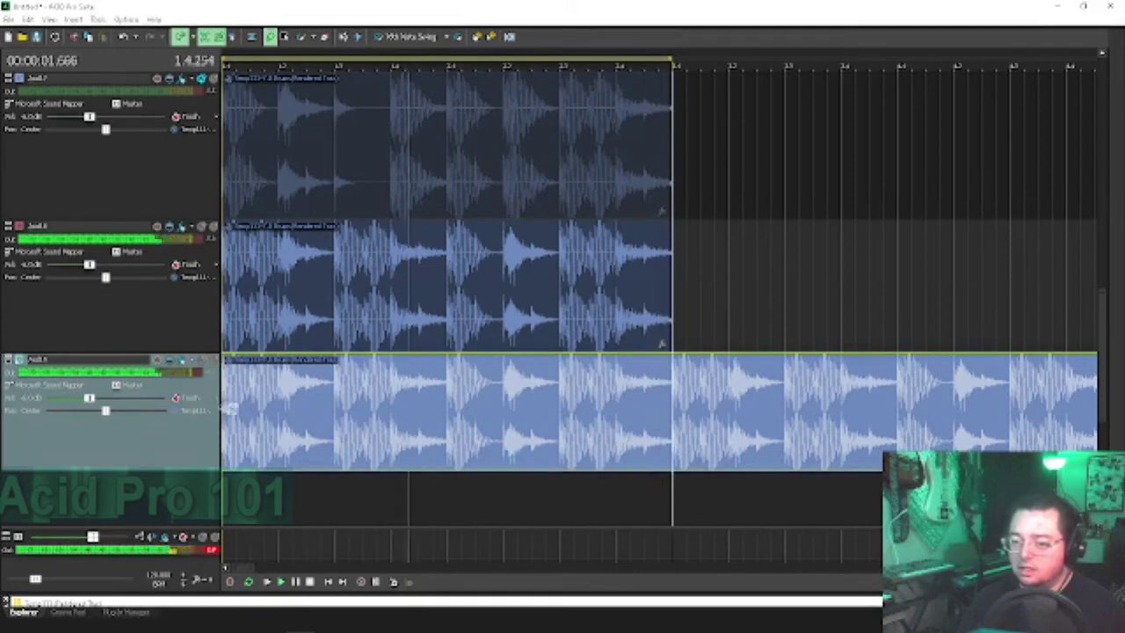
left_click_drag(224, 406, 228, 441)
left_click_drag(223, 402, 277, 447)
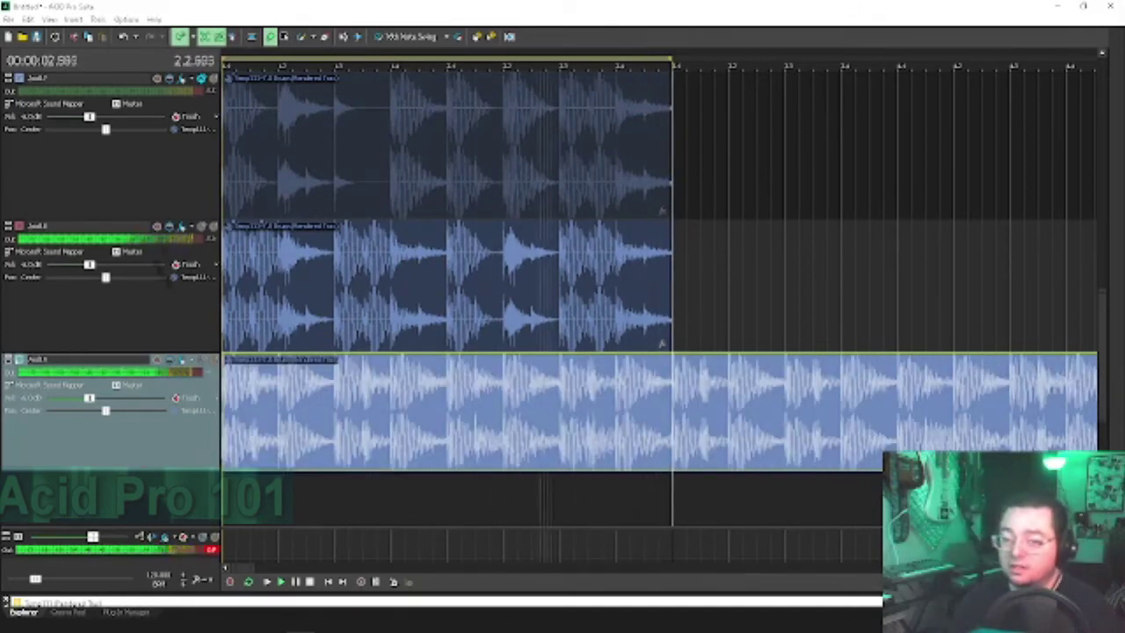
Step: Split the nineteenth track's drum event at bar 3 and move the remainder to bar 1 of a new, taller twentieth track
left_click(640, 452)
key("s")
scroll(721, 387, "down", 2)
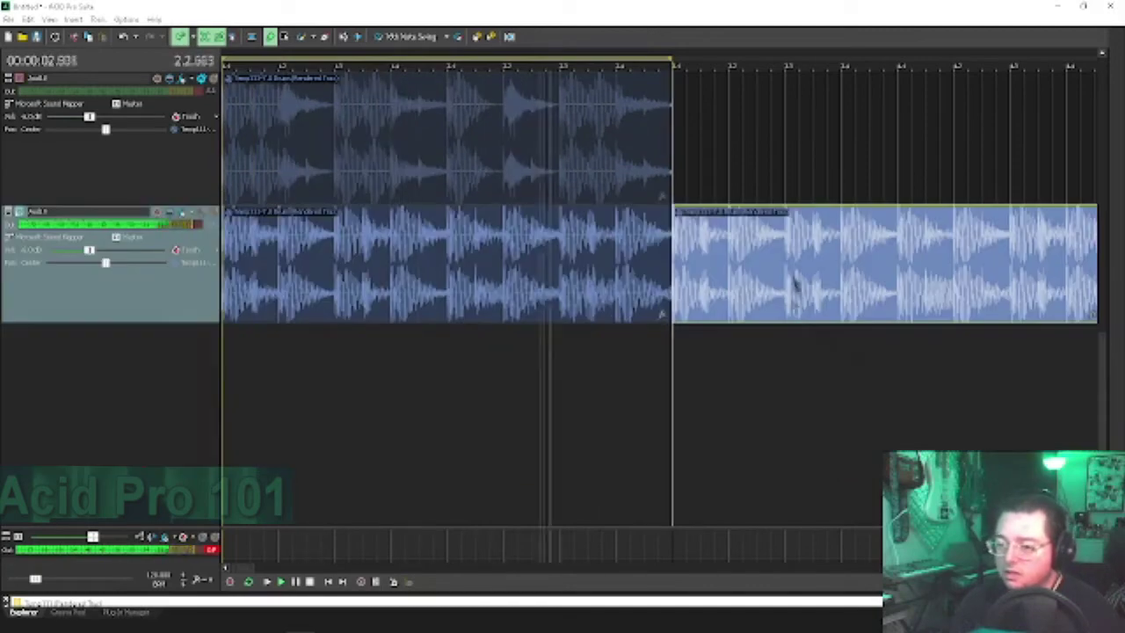
left_click_drag(796, 283, 347, 468)
left_click_drag(129, 352, 133, 473)
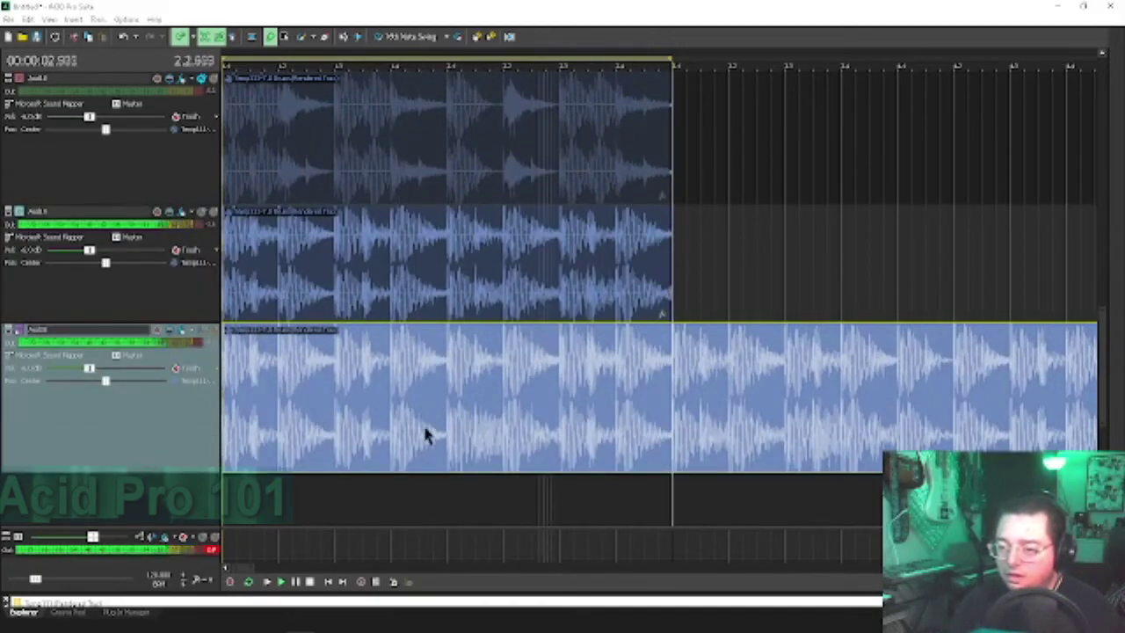
Step: Mute the nineteenth track and split the twentieth track's drum event at bar 3
left_click(204, 222)
left_click(672, 400)
key("s")
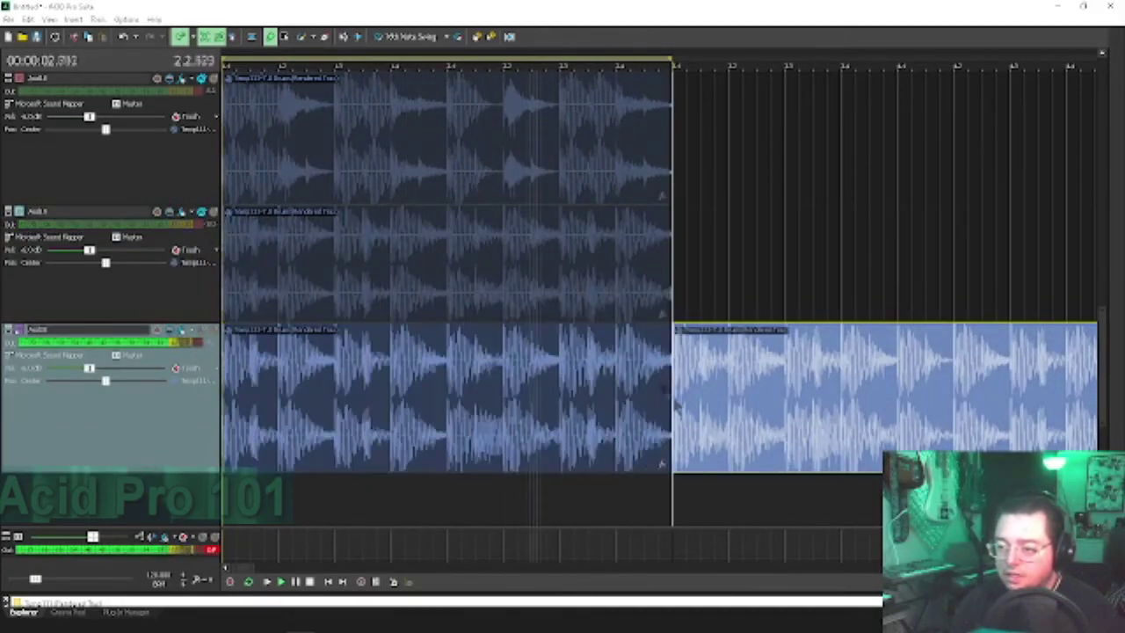
Step: Move the twentieth track's remainder to bar 1 of a new, taller twenty-first track and mute the twentieth track
scroll(791, 384, "down", 2)
left_click_drag(791, 373, 339, 514)
left_click_drag(157, 369, 145, 502)
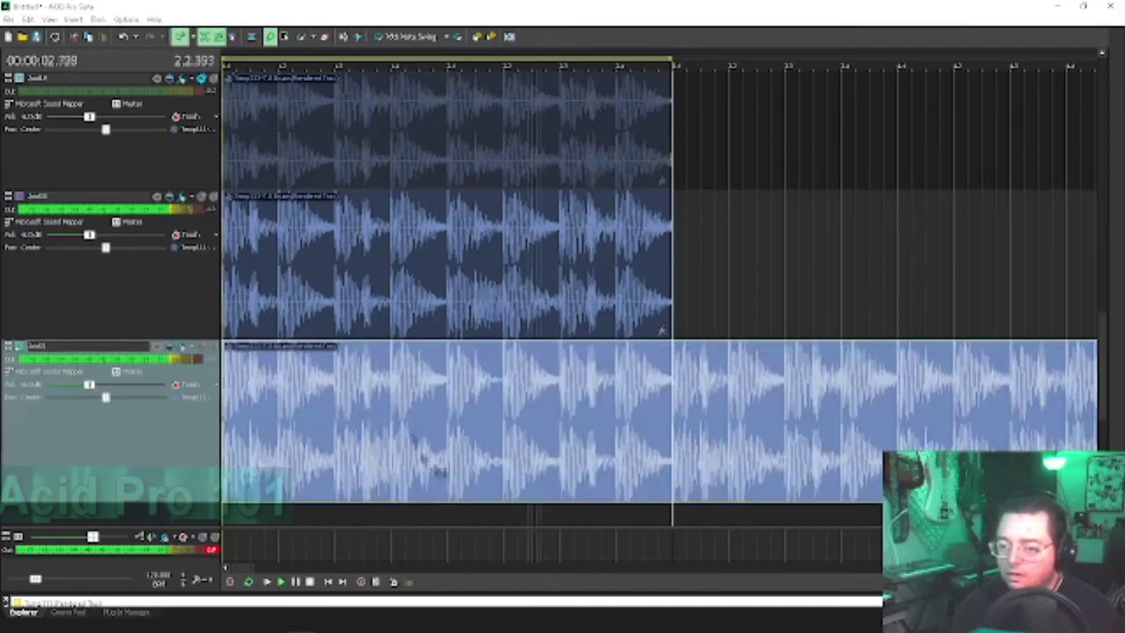
left_click(202, 197)
Step: Split the twenty-first track's drum event at bar 3
left_click_drag(1103, 342, 1103, 406)
left_click(672, 199)
key("s")
Step: Move the twenty-first track's remainder to bar 1 of a new, taller twenty-second track and mute the twenty-first track
left_click_drag(791, 207, 339, 407)
left_click_drag(174, 265, 180, 413)
left_click(201, 79)
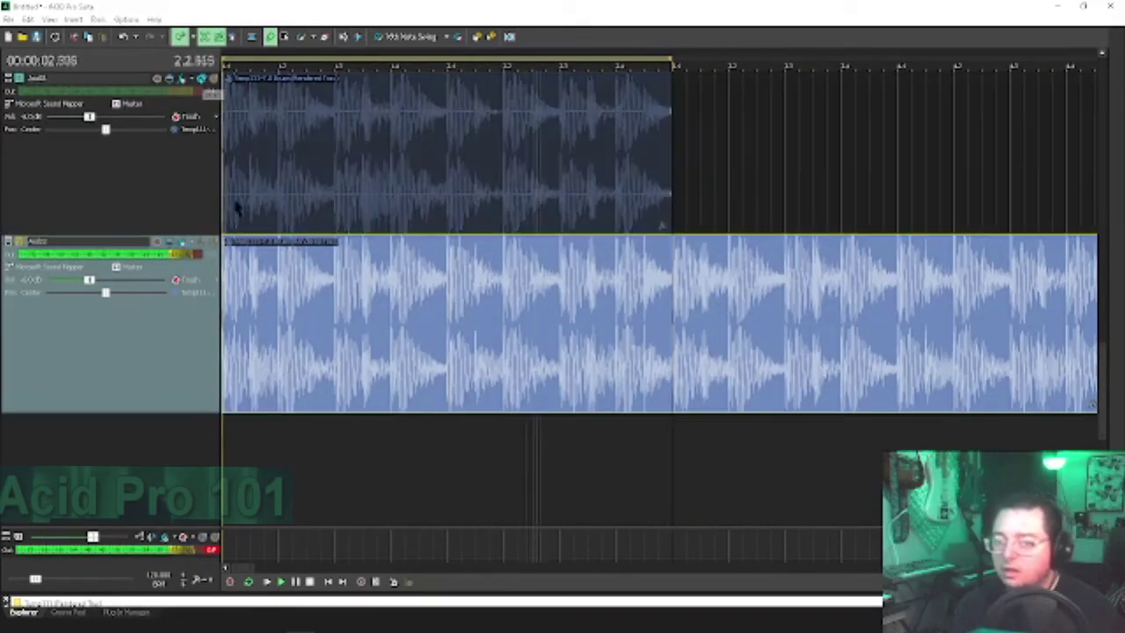
Step: Split the twenty-second track's event at bar 3 and move the remainder to a new, taller twenty-third track, muting the twenty-second
key("s")
left_click_drag(728, 338, 276, 571)
left_click_drag(1104, 413, 1103, 448)
left_click(201, 79)
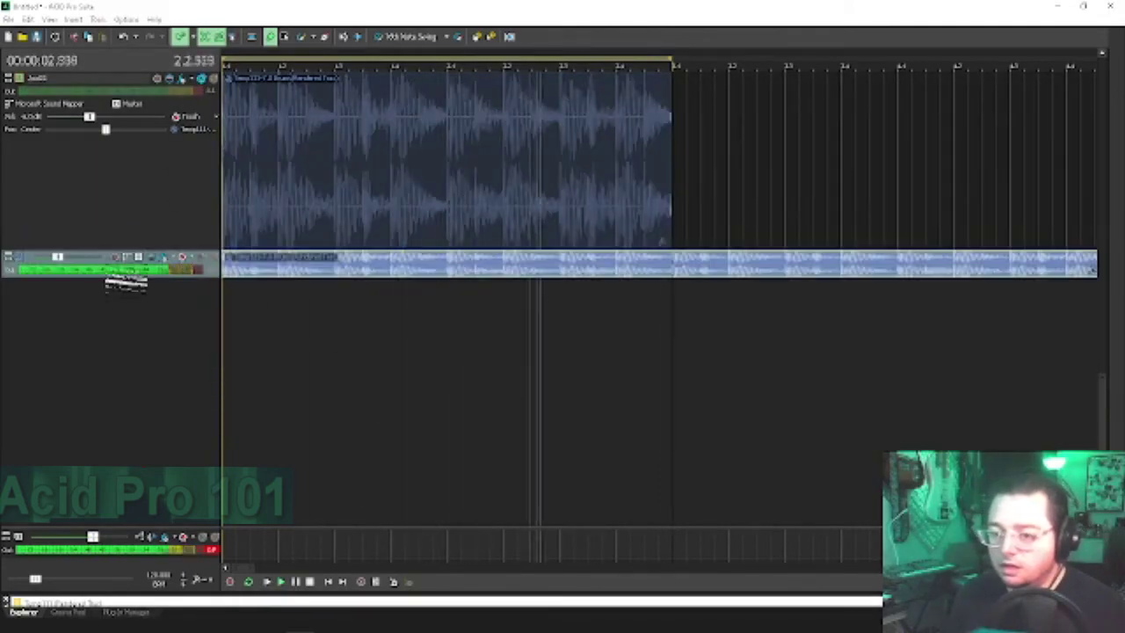
left_click_drag(128, 277, 180, 416)
Step: Split the twenty-third track's drum event at bar 3
key("s")
left_click_drag(1102, 409, 1102, 443)
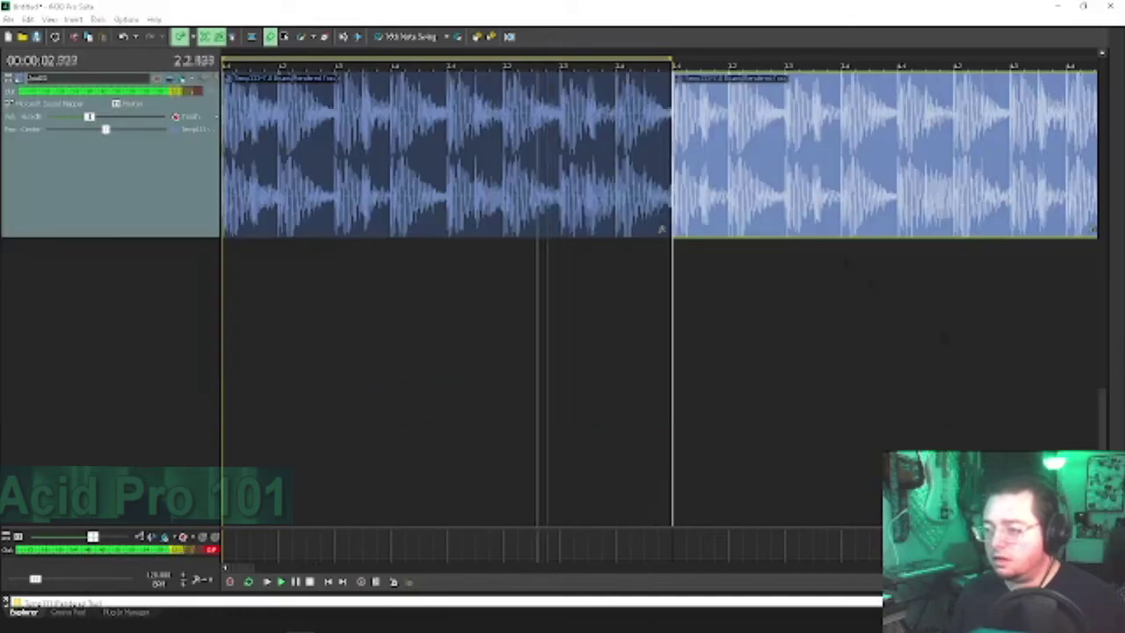
Step: Move the twenty-third track's remainder to bar 1 of a new, taller twenty-fourth track and mute the twenty-third track
left_click_drag(734, 171, 283, 391)
left_click_drag(1102, 412, 1102, 444)
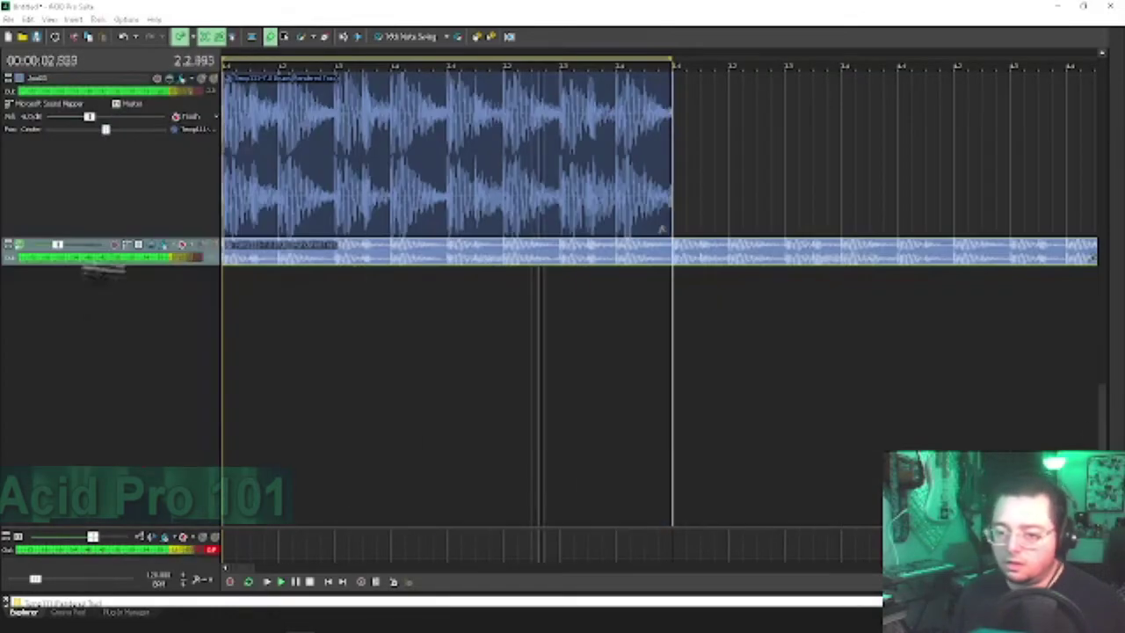
left_click_drag(104, 266, 106, 391)
left_click(202, 79)
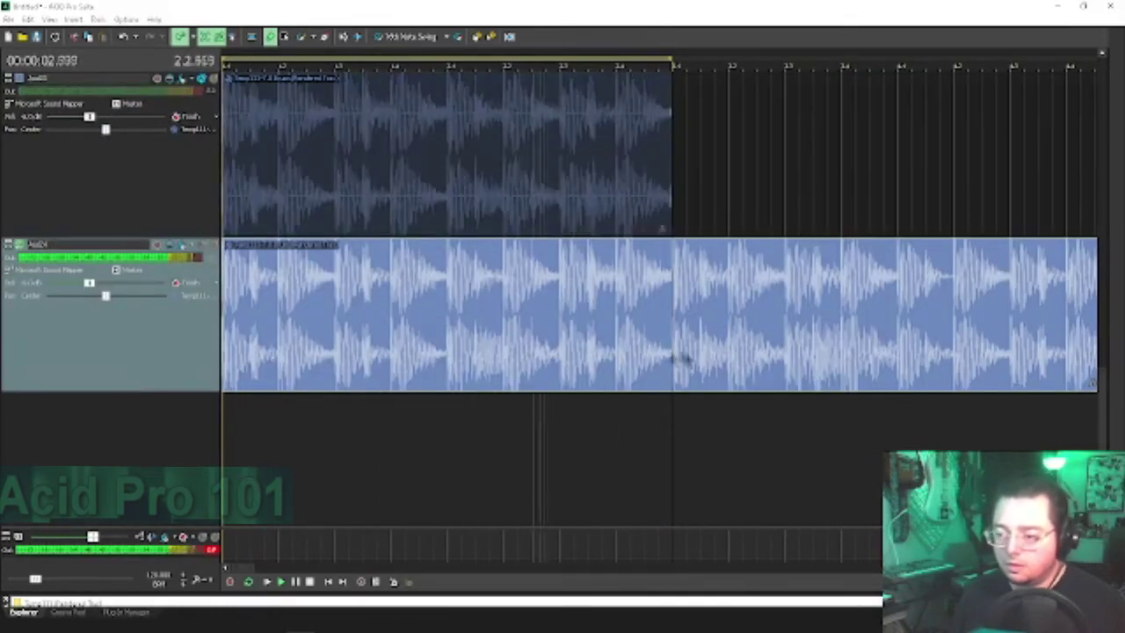
Step: Split the twenty-fourth track's event at bar 3 and move the remainder to a new, taller twenty-fifth track, muting the twenty-fourth
key("s")
scroll(766, 354, "down", 3)
left_click_drag(767, 143, 317, 241)
left_click_drag(121, 253, 119, 376)
left_click(202, 79)
Step: Split the twenty-fifth track's event at bar 3 and move the remainder to bar 1 of a new, taller twenty-sixth track
key("s")
left_click_drag(703, 347, 253, 440)
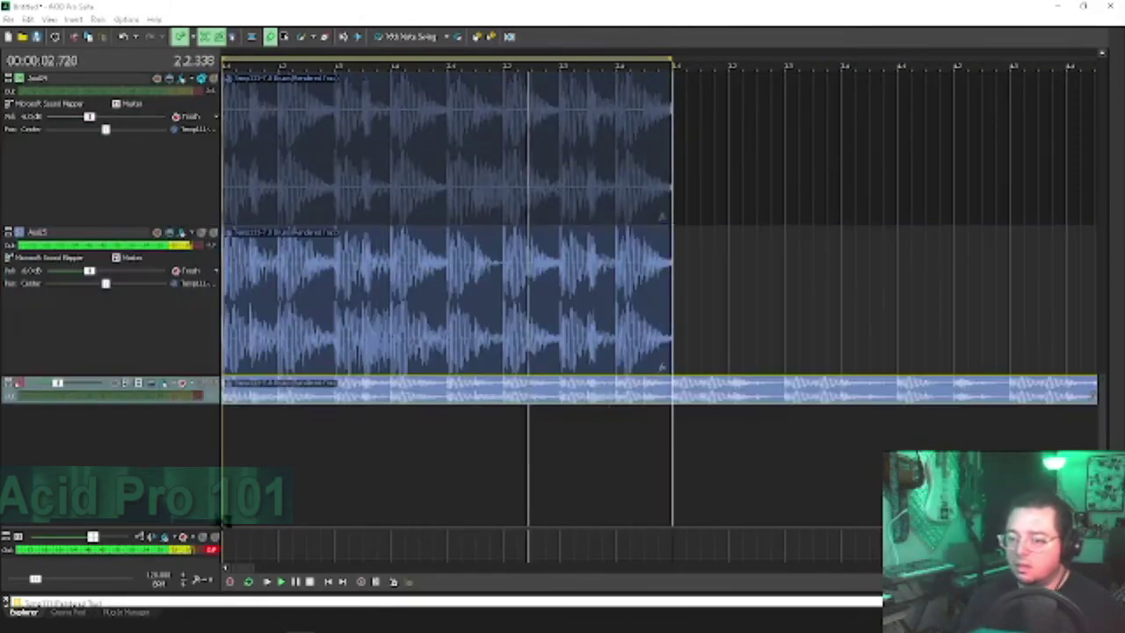
left_click_drag(1102, 418, 1102, 453)
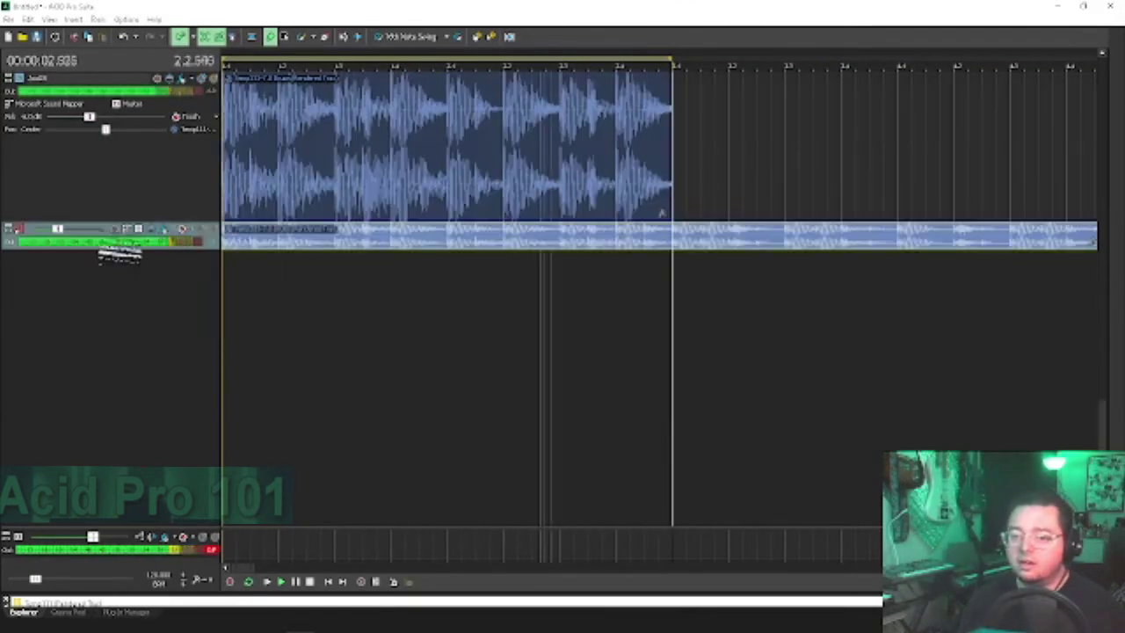
left_click_drag(120, 252, 120, 377)
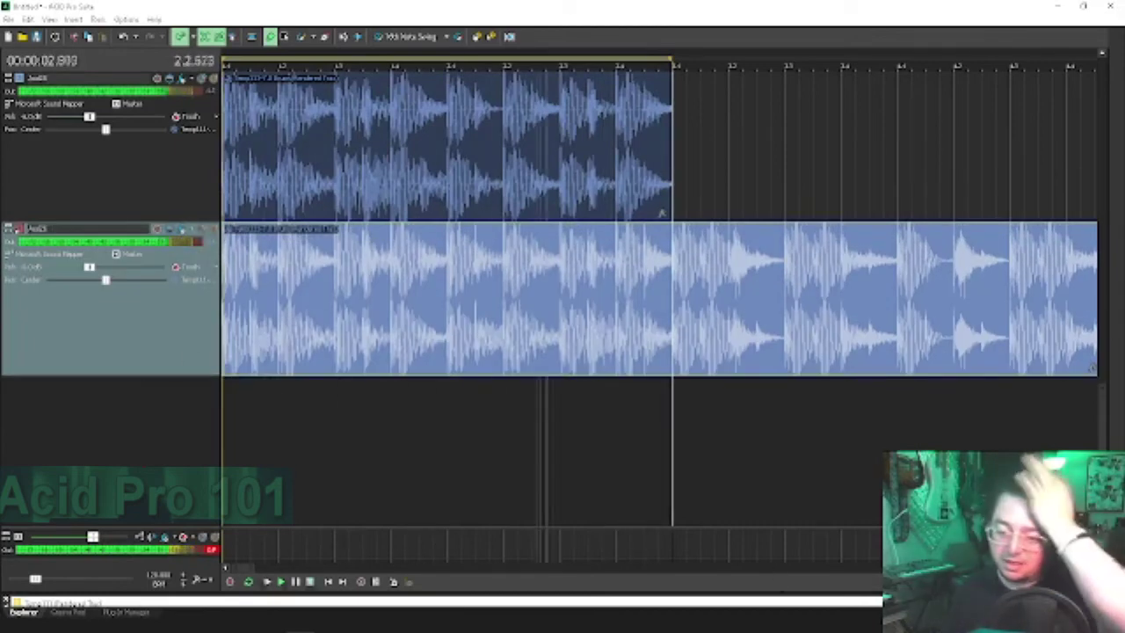
Step: Split the twenty-sixth track's event at bar 3, move the remainder to a new twenty-seventh track, and mute the two finished tracks
key("s")
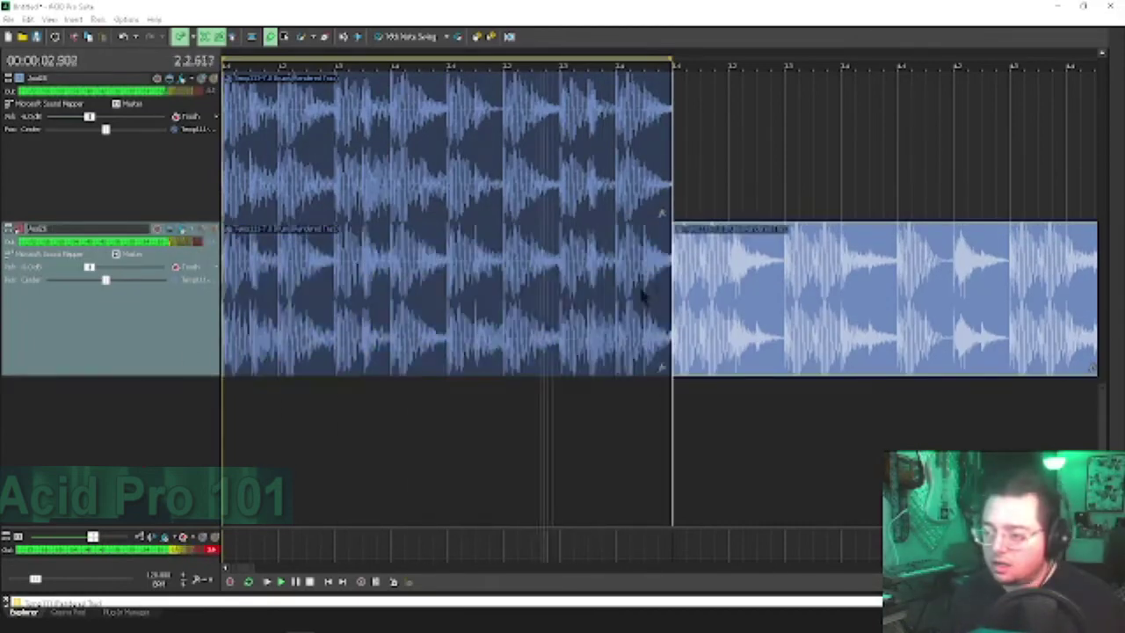
left_click(202, 79)
left_click_drag(703, 334, 251, 389)
left_click_drag(1102, 418, 1102, 443)
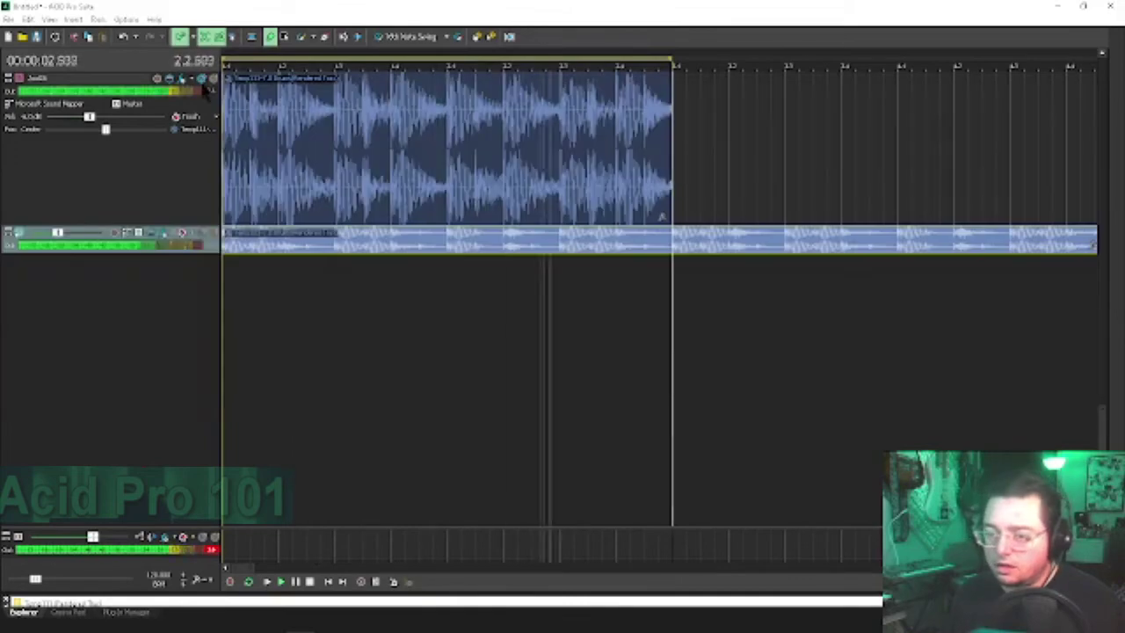
left_click(202, 79)
Step: Make the twenty-seventh track taller and trim repeated two-bar stretches off the start of its drum event
left_click_drag(171, 254, 169, 442)
left_click_drag(225, 337, 672, 347)
left_click_drag(684, 386, 216, 378)
left_click_drag(225, 329, 191, 344)
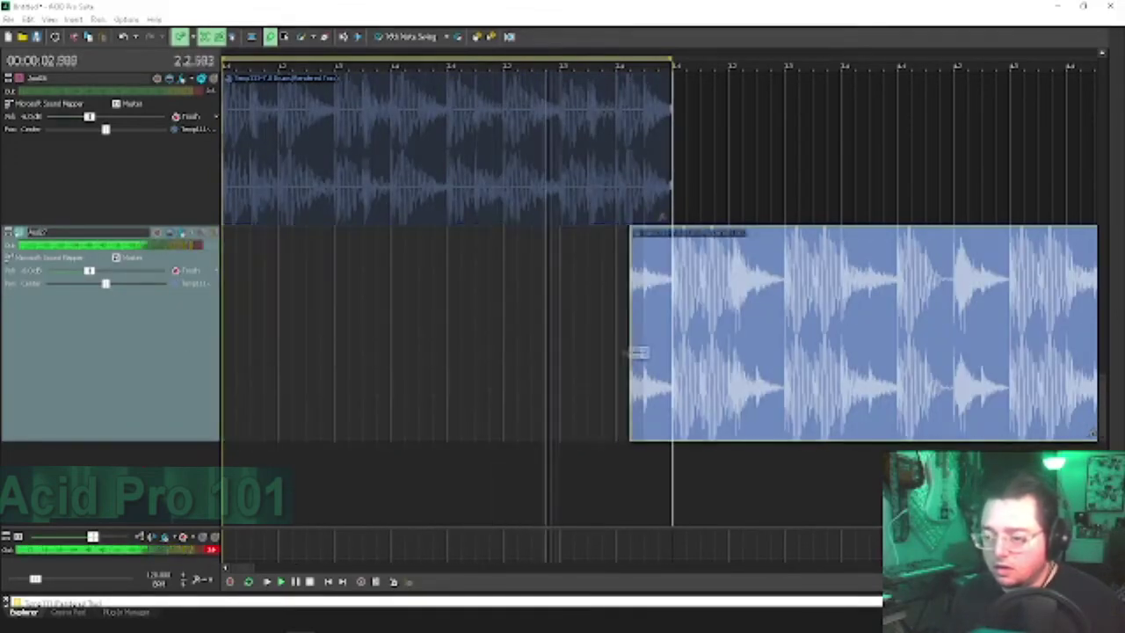
left_click_drag(639, 352, 682, 362)
Step: Split the twenty-seventh track's event at bar 61 and delete the repetitive part before the split
scroll(686, 367, "down", 6)
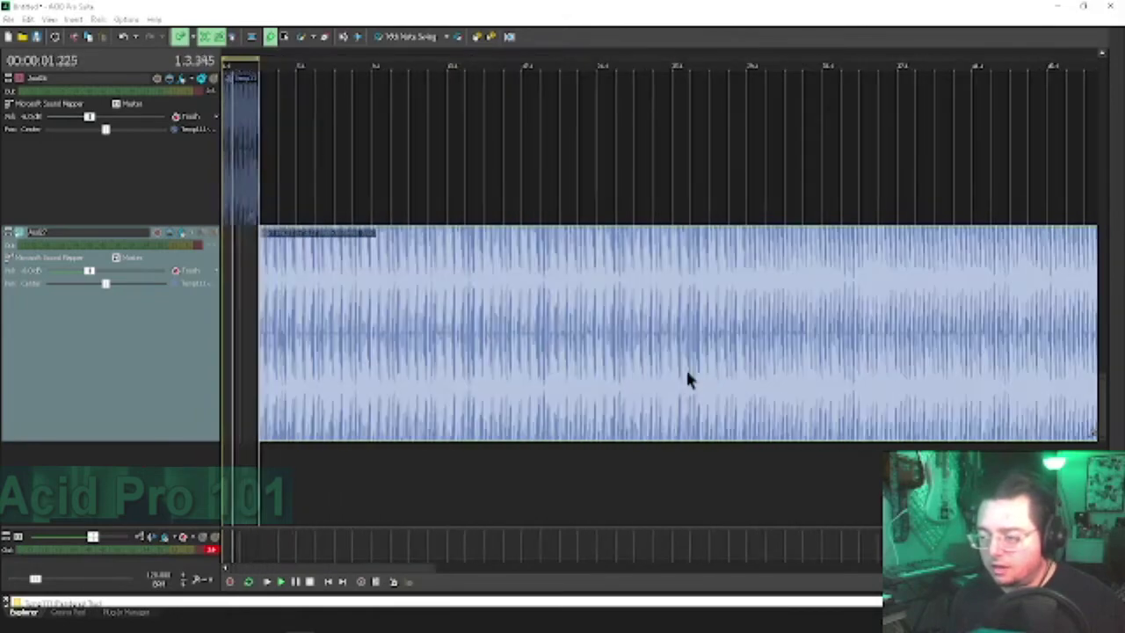
scroll(686, 368, "up", 5)
left_click(722, 376)
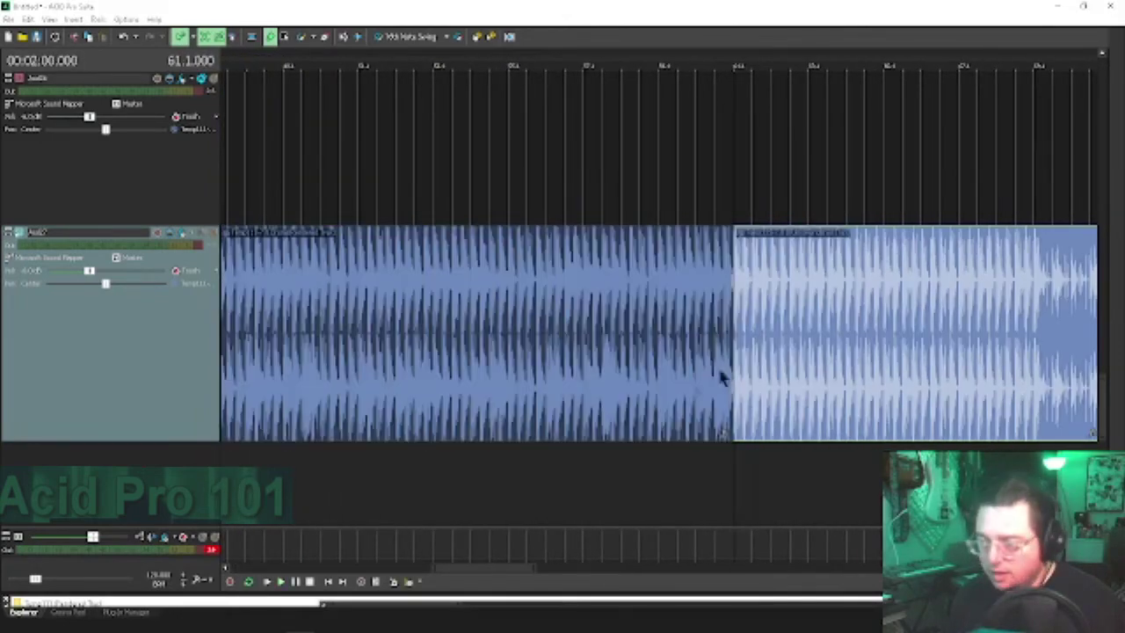
left_click(573, 347)
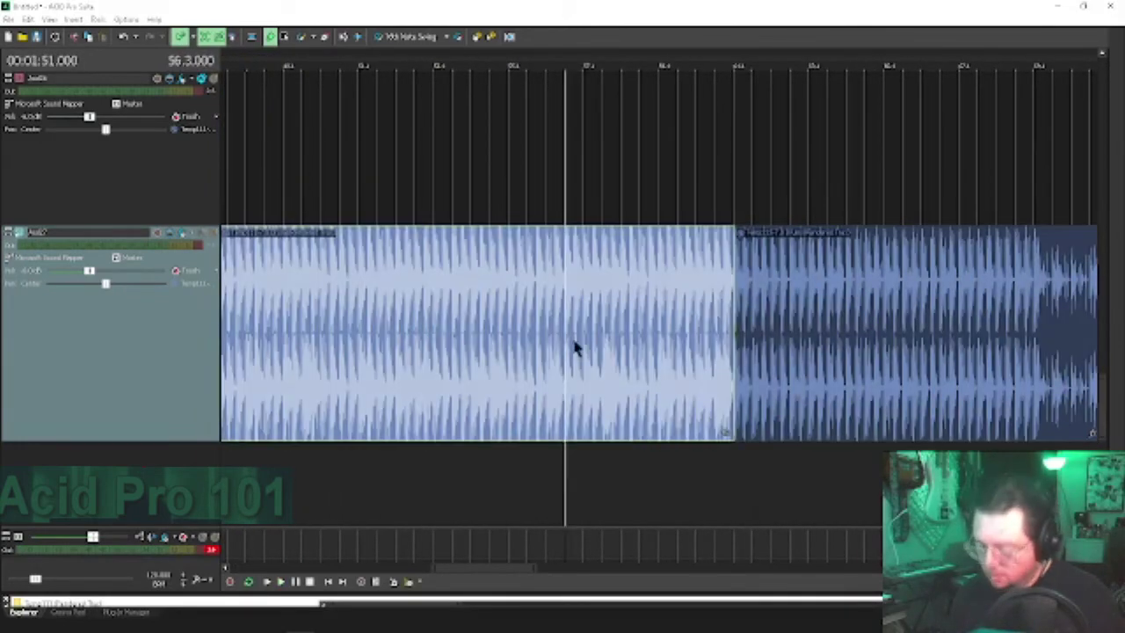
key("Delete")
Step: Move the remaining drum piece back to bar 1 on the twenty-seventh track and play from the start
scroll(623, 351, "down", 5)
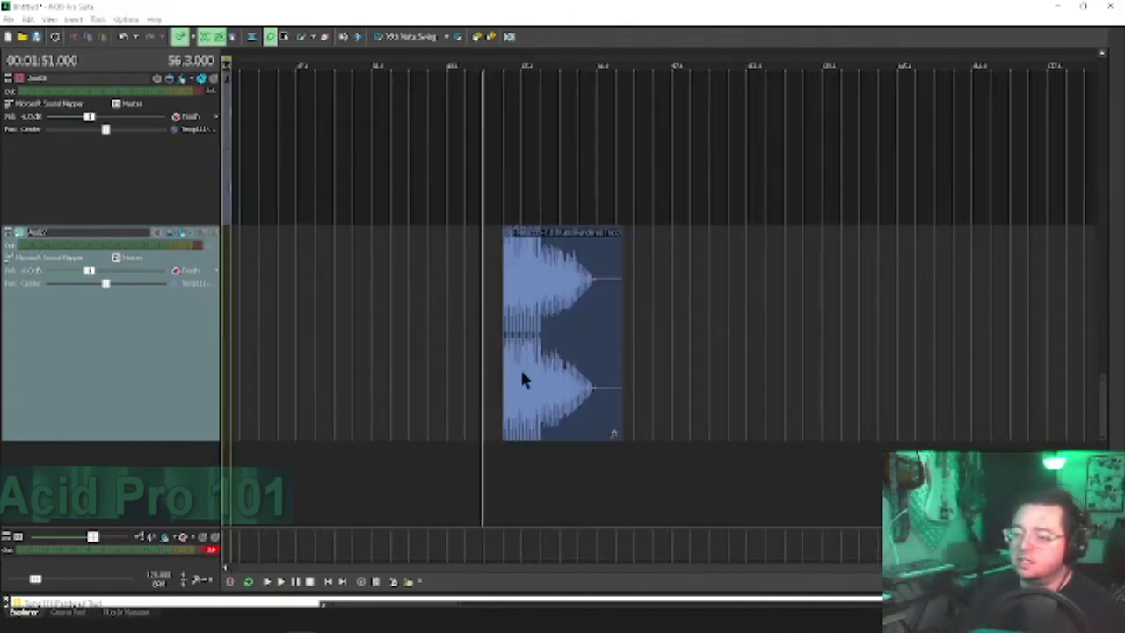
left_click_drag(521, 373, 152, 387)
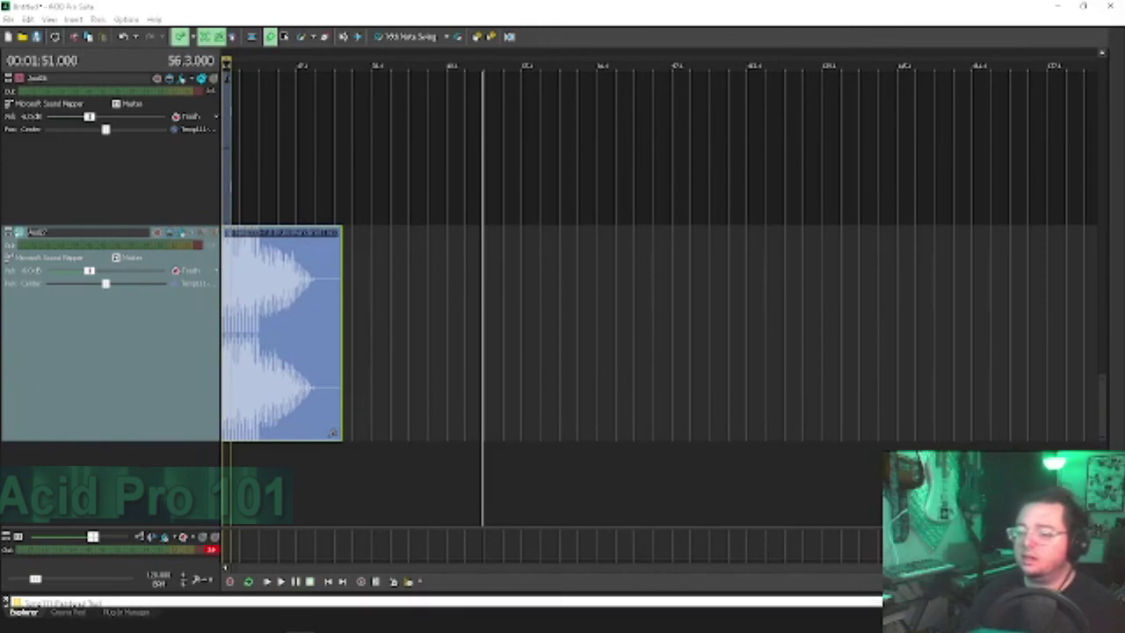
scroll(226, 386, "up", 6)
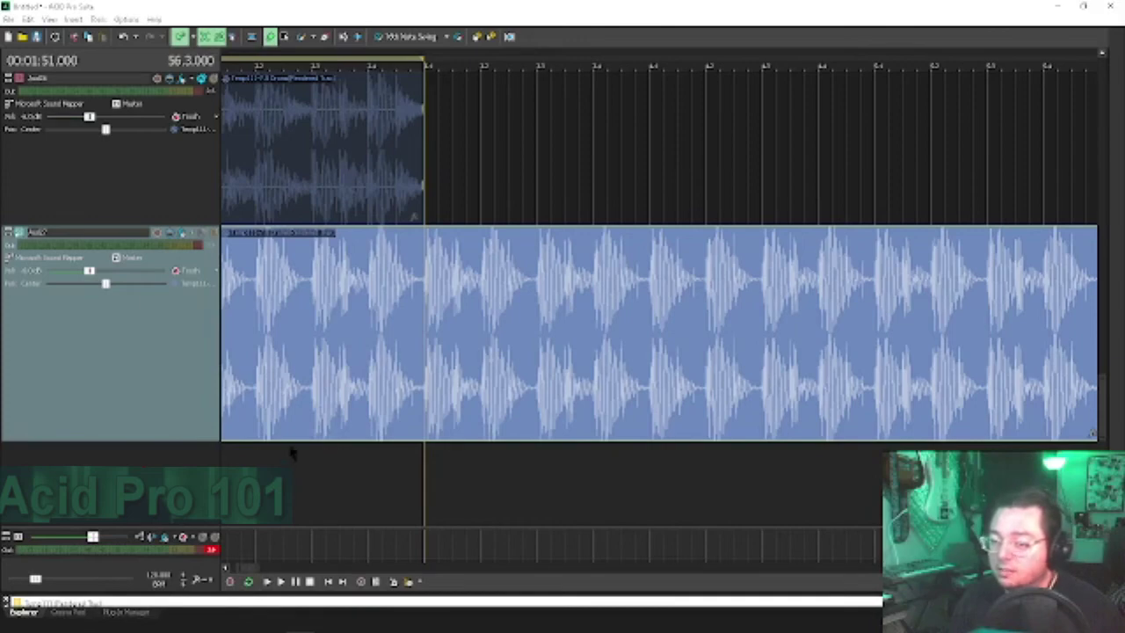
left_click(267, 581)
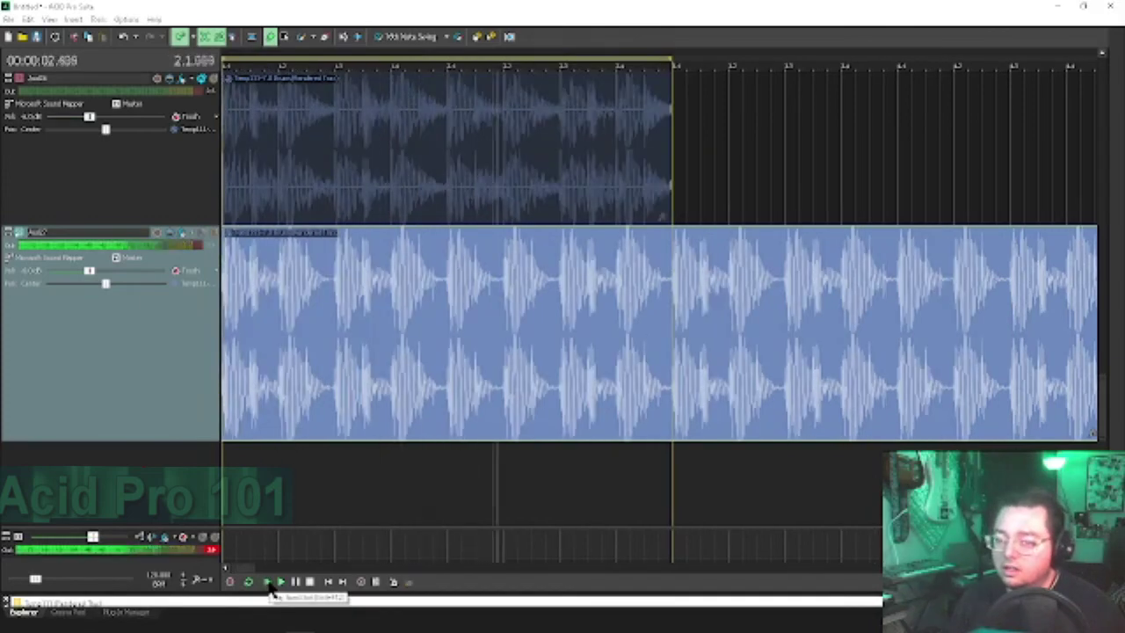
Step: Split the twenty-seventh track's event at bar 3 and move the remainder to a new, taller twenty-eighth track, muting the twenty-seventh
key("s")
left_click_drag(1101, 404, 1102, 426)
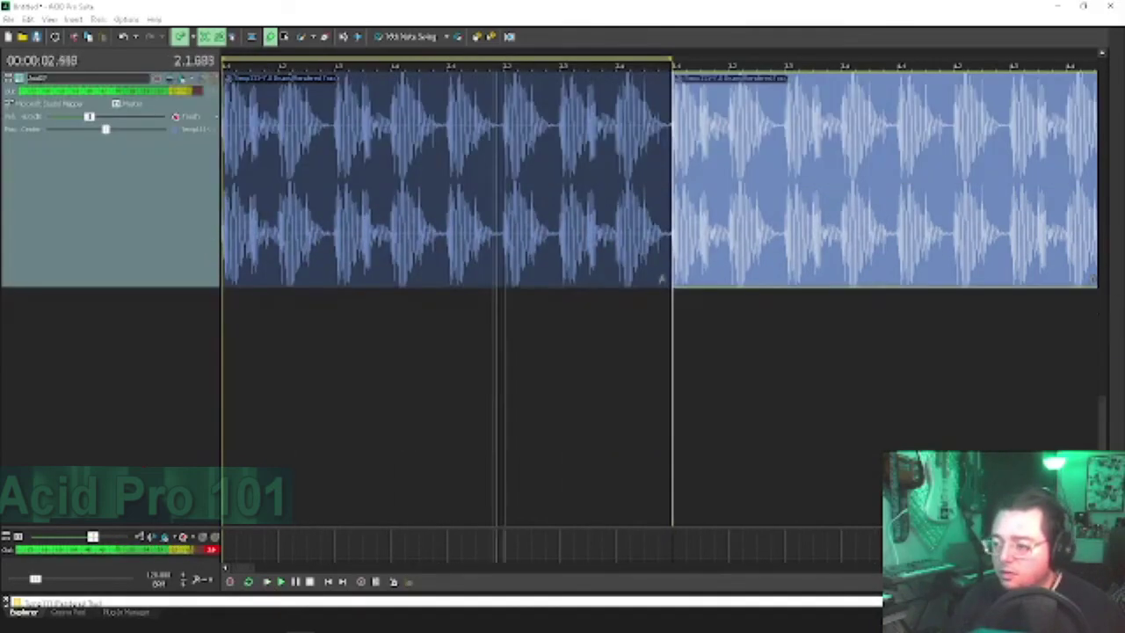
key("Delete")
left_click_drag(62, 603, 294, 484)
left_click_drag(154, 315, 154, 479)
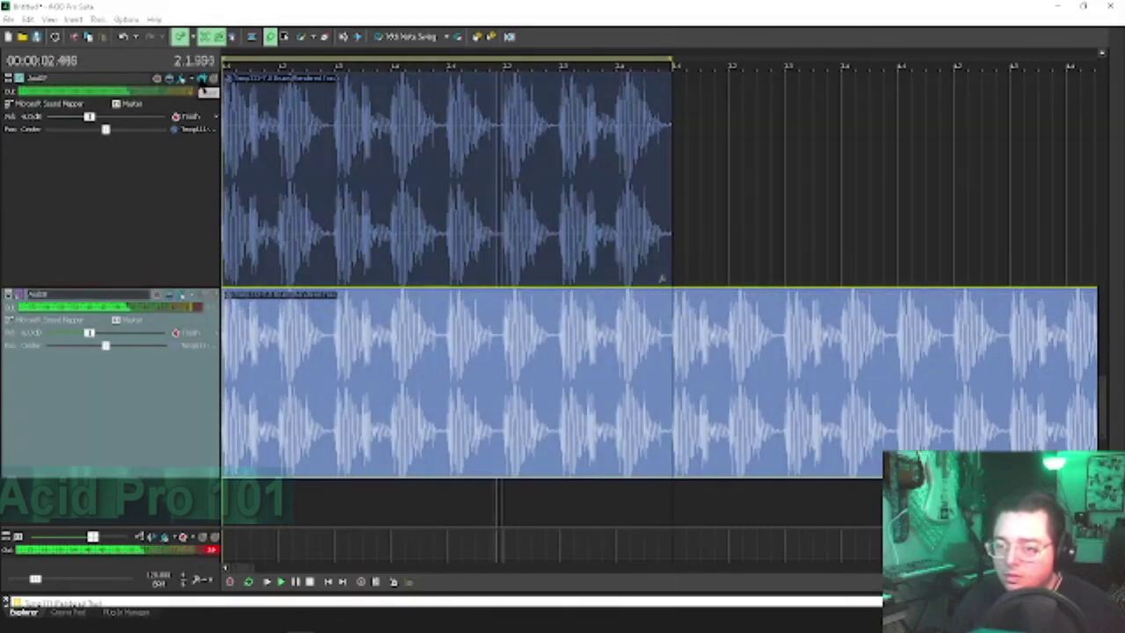
Step: Split the twenty-eighth track's event at bar 3 and move the remainder to bar 1 of a new, taller twenty-ninth track
left_click(672, 365)
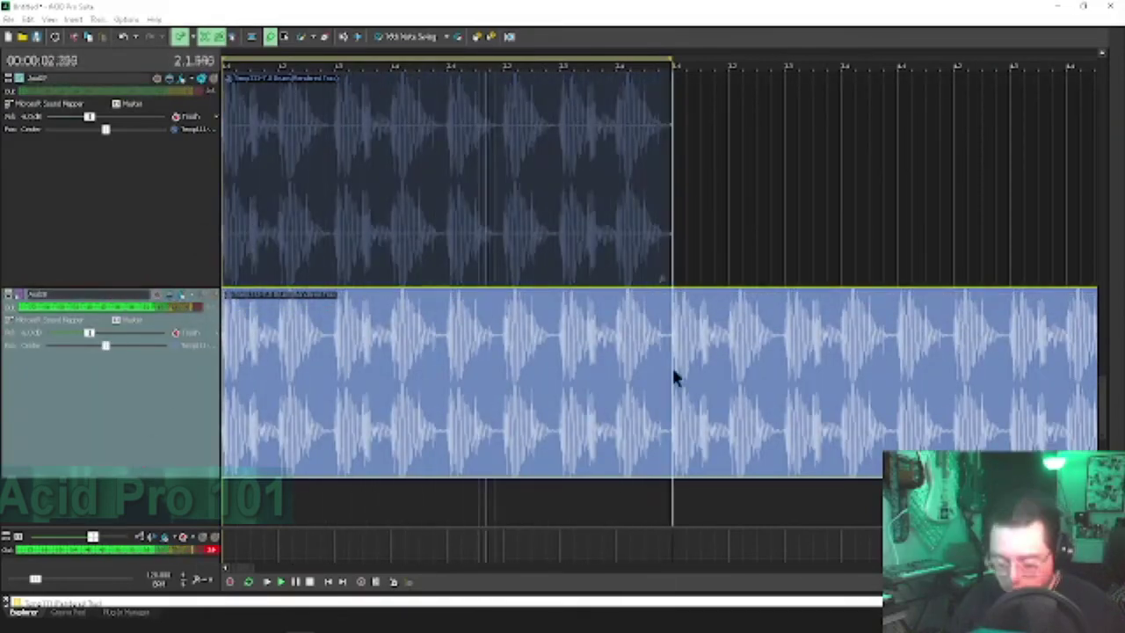
key("s")
scroll(832, 209, "down", 3)
key("Delete")
left_click_drag(61, 602, 286, 422)
left_click_drag(187, 291, 183, 410)
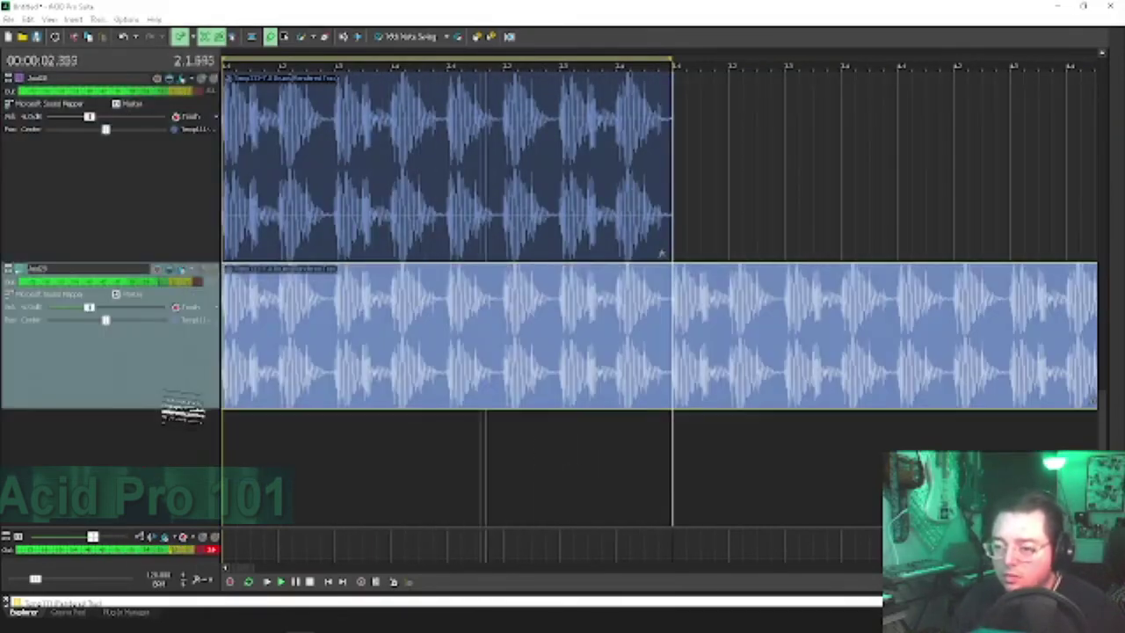
Step: Trim the repeated opening off the twenty-ninth track's event so the next distinct section starts at bar 1
left_click(202, 78)
left_click(201, 78)
left_click_drag(223, 339, 216, 386)
left_click_drag(225, 336, 231, 372)
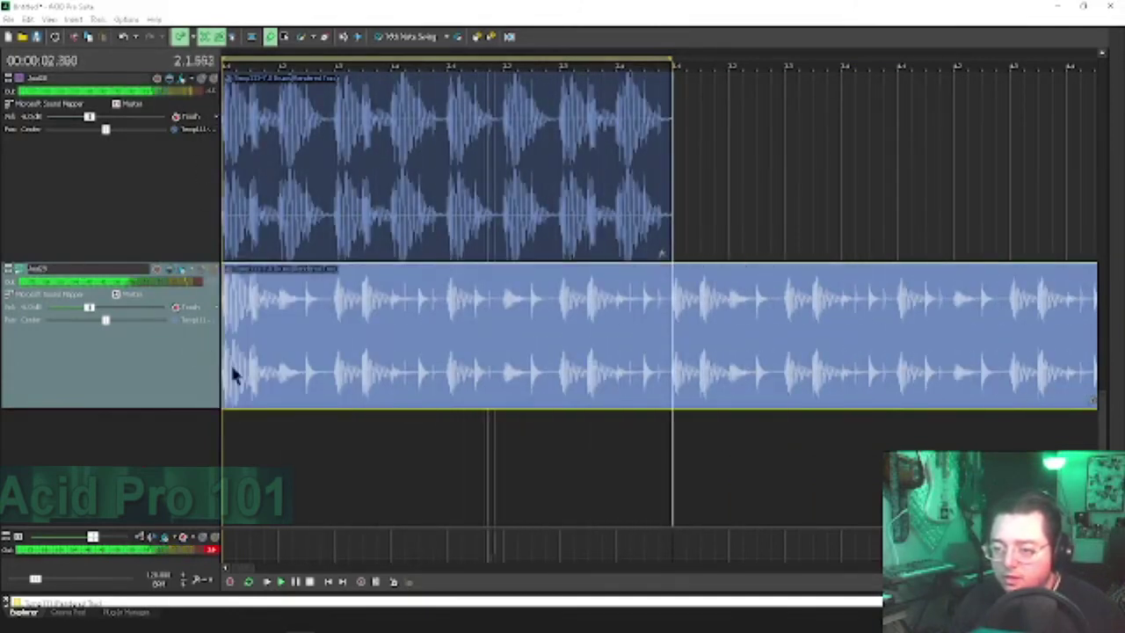
Step: Mute the twenty-eighth track and split the twenty-ninth track's drum event at bar 3
left_click(511, 393)
left_click(672, 354)
key("s")
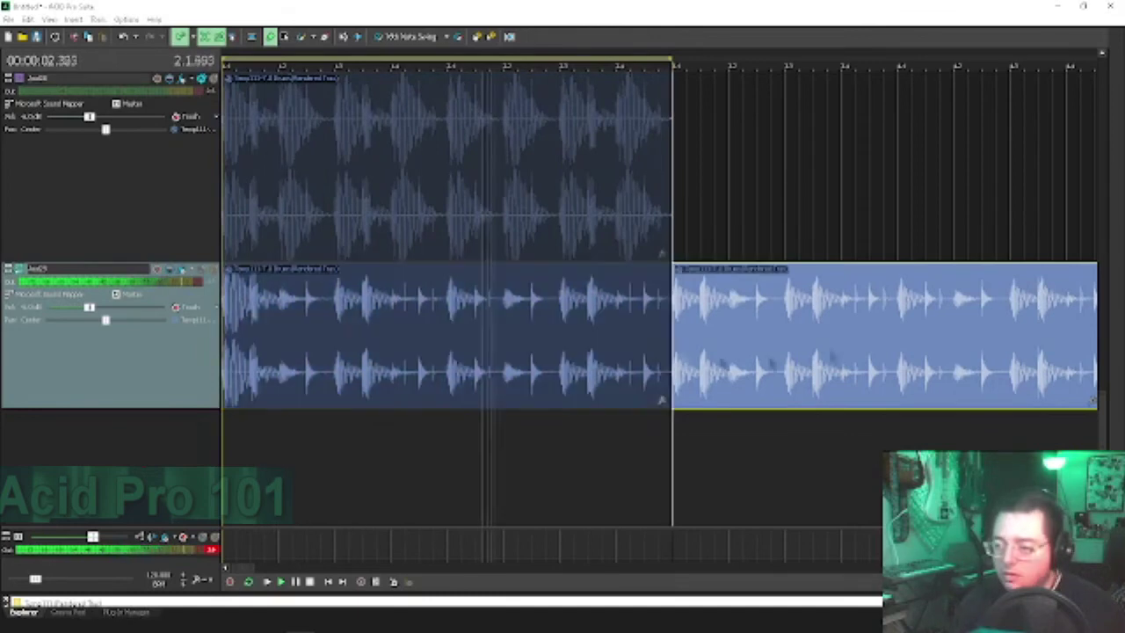
Step: Move the twenty-ninth track's remainder to bar 1 of a new, taller thirtieth track
left_click(110, 176)
key("Delete")
left_click(812, 184)
key("Delete")
left_click_drag(62, 603, 264, 387)
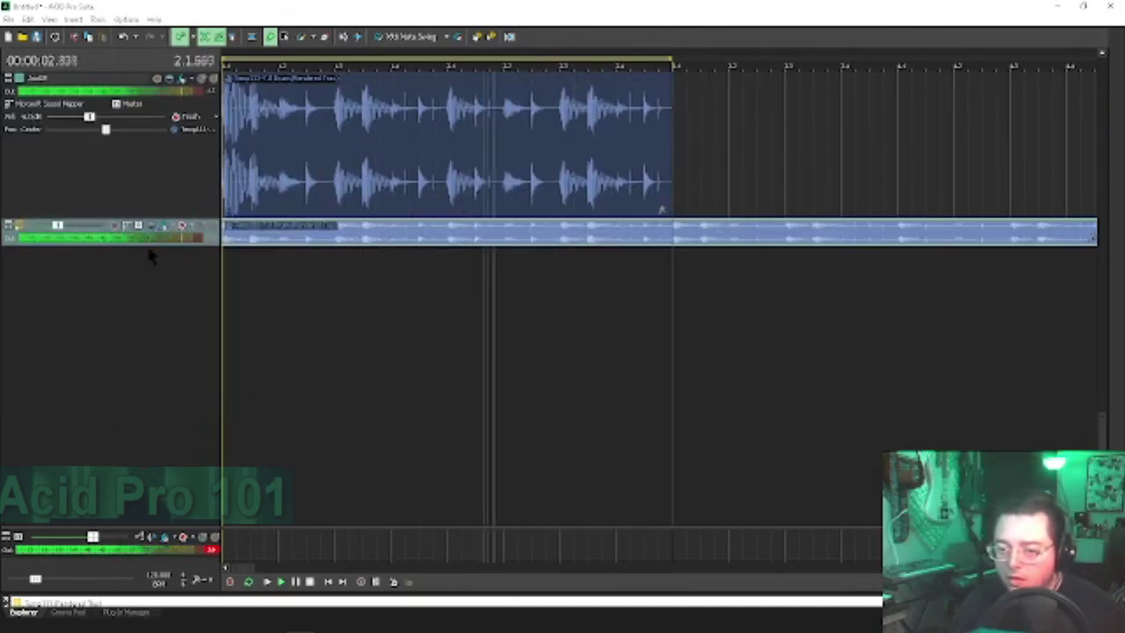
left_click_drag(150, 247, 138, 401)
Step: Compare the twenty-ninth and thirtieth tracks by toggling their mutes, and trim the thirtieth track's opening so the fading section starts at bar 1
mouse_move(220, 293)
left_mouse_down()
mouse_move(730, 294)
mouse_move(239, 296)
left_mouse_up()
left_click(202, 79)
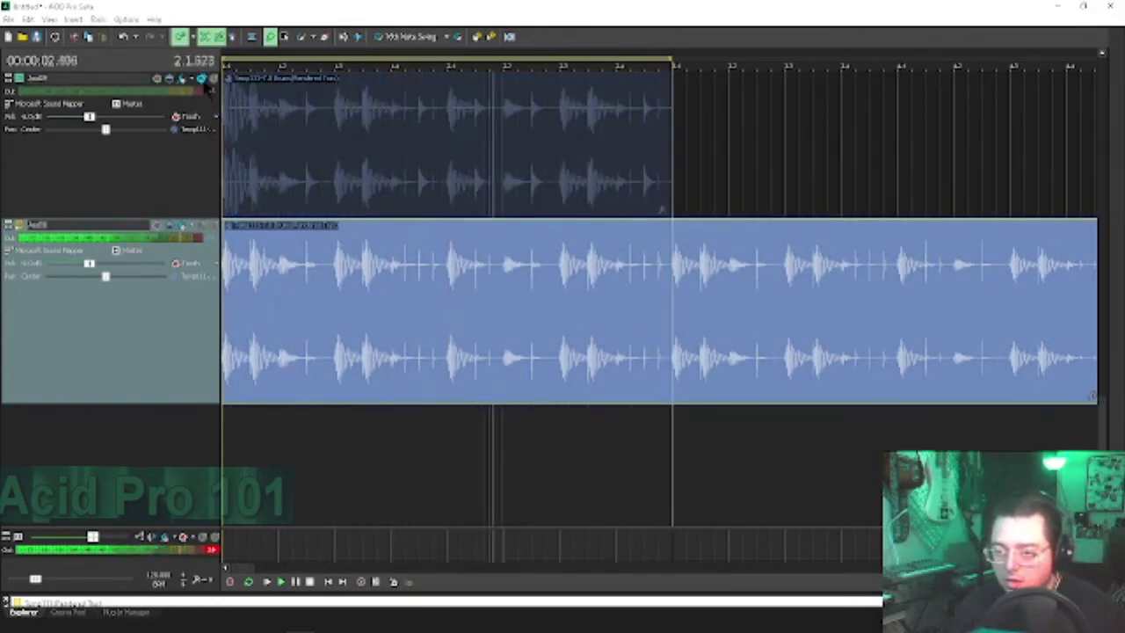
left_click(202, 79)
left_click(202, 226)
left_click(202, 233)
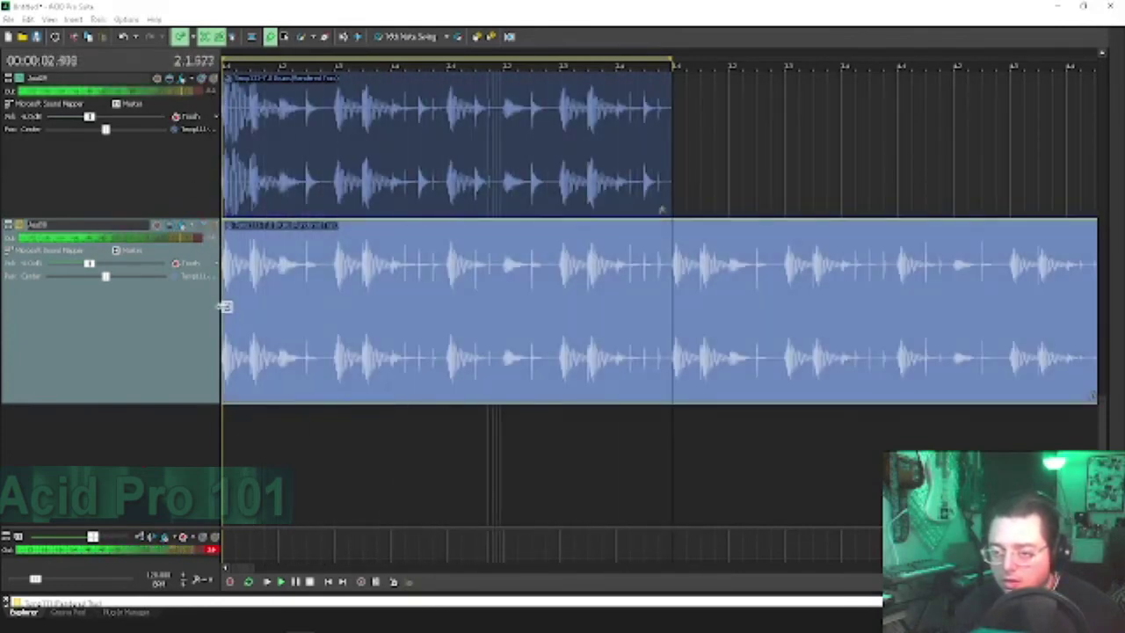
left_click_drag(220, 307, 193, 308)
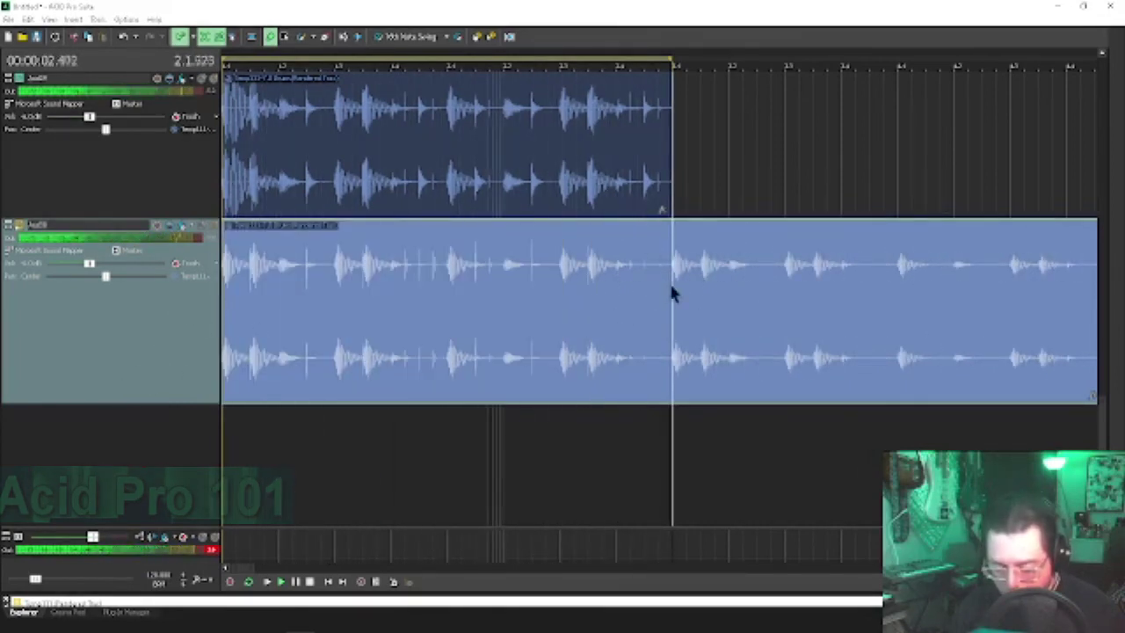
Step: Split the thirtieth track's event at bar 3 and move the remainder to a new, taller thirty-first track, muting the thirtieth
key("s")
left_click(110, 171)
key("Delete")
left_click_drag(795, 167, 342, 425)
left_click_drag(170, 318, 170, 463)
left_click(201, 79)
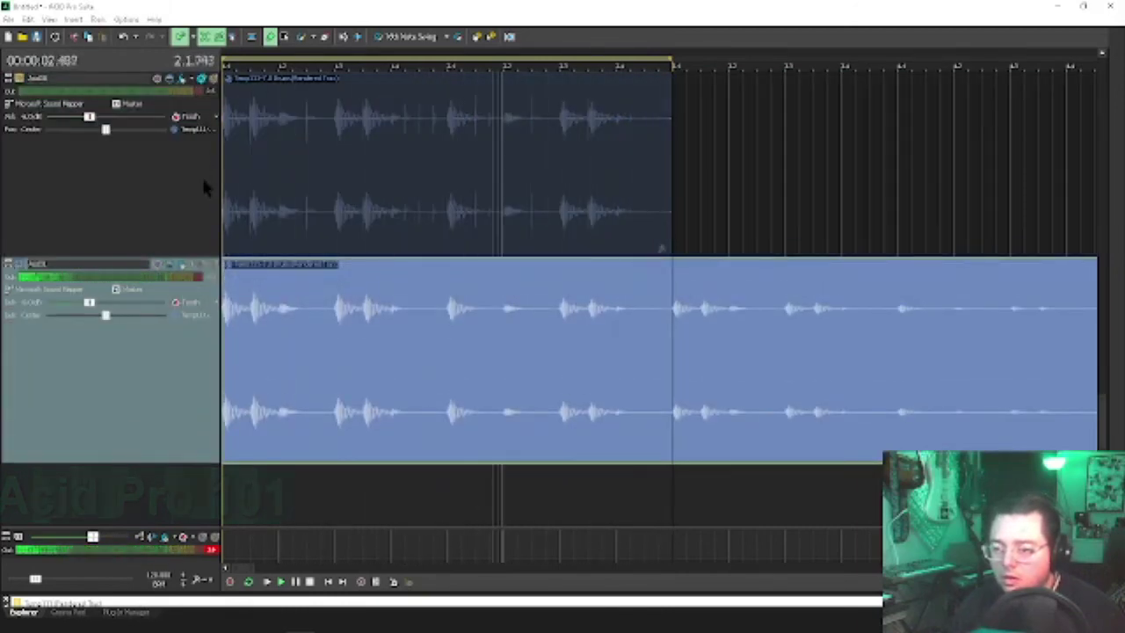
Step: Trim through the thirty-first track's leftover event to check for further drums, and remove that track from the project
left_click_drag(224, 350, 618, 385)
left_click_drag(356, 398, 673, 357)
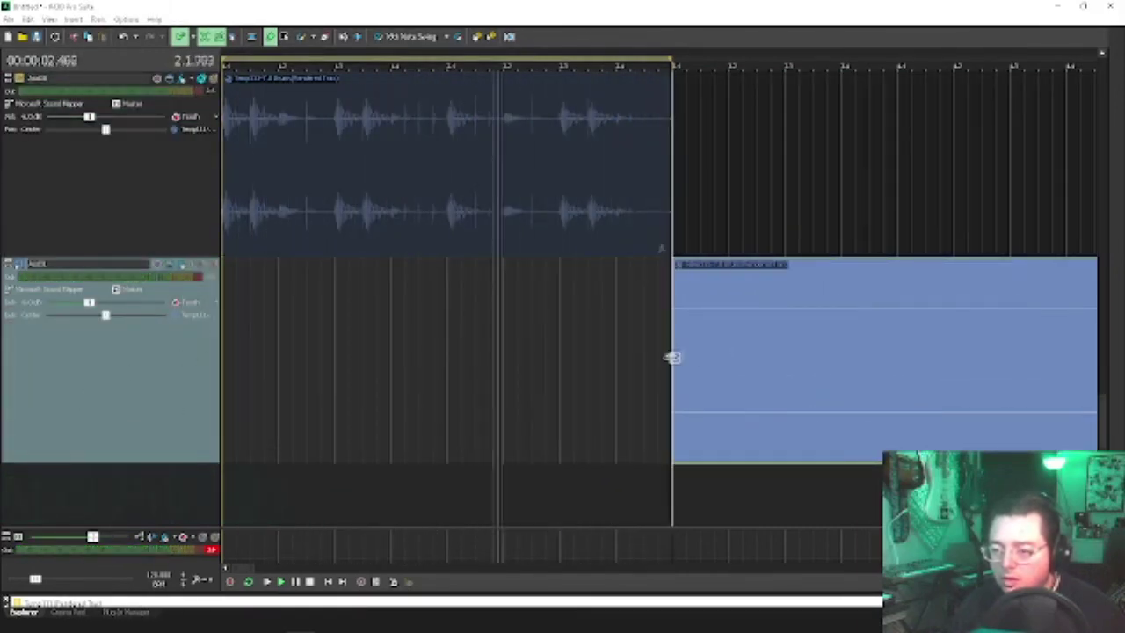
left_click_drag(809, 376, 362, 378)
scroll(362, 378, "down", 7)
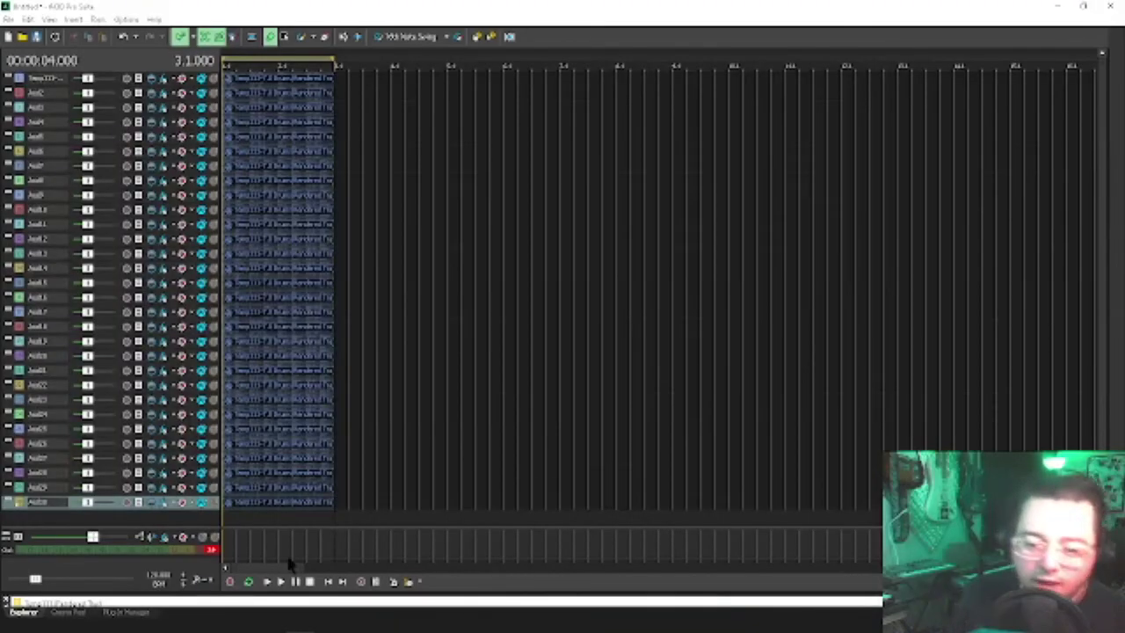